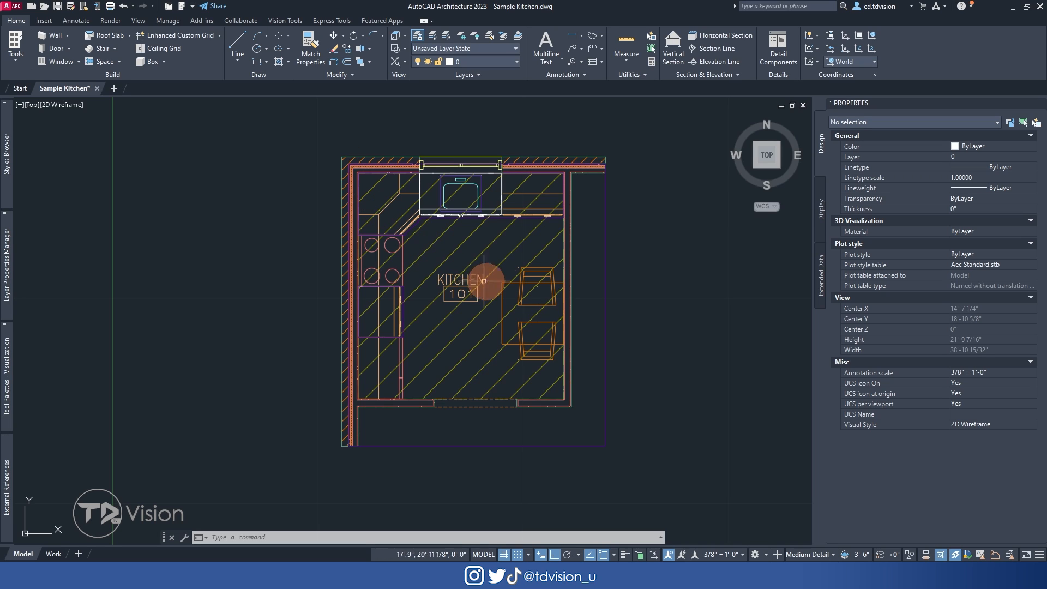
- Inspect the properties of the kitchen's back exterior wall and the interior wall beside the dining table
click(345, 430)
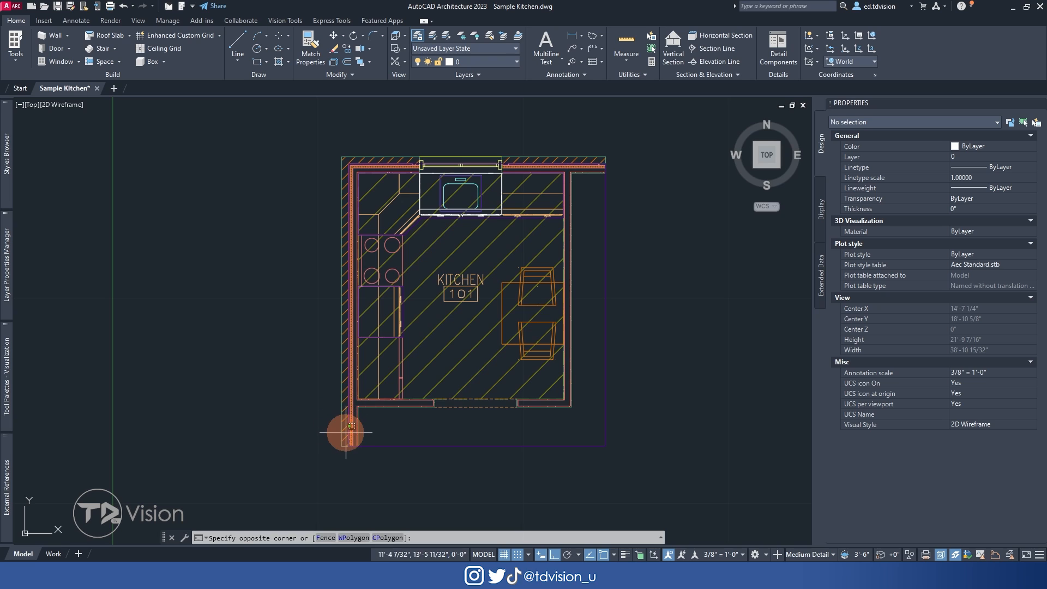
click(363, 229)
click(382, 159)
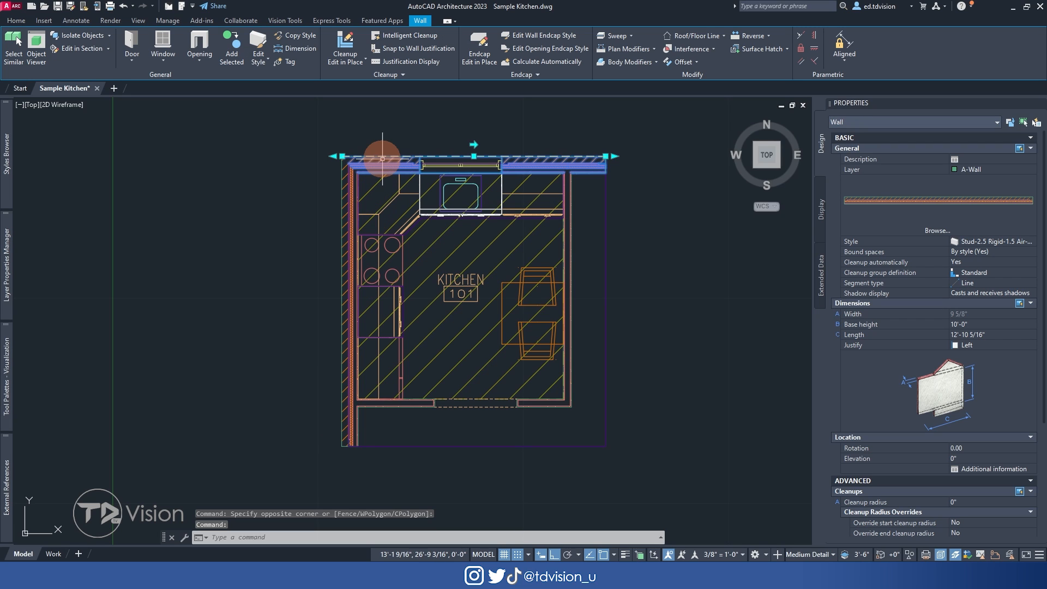
click(570, 187)
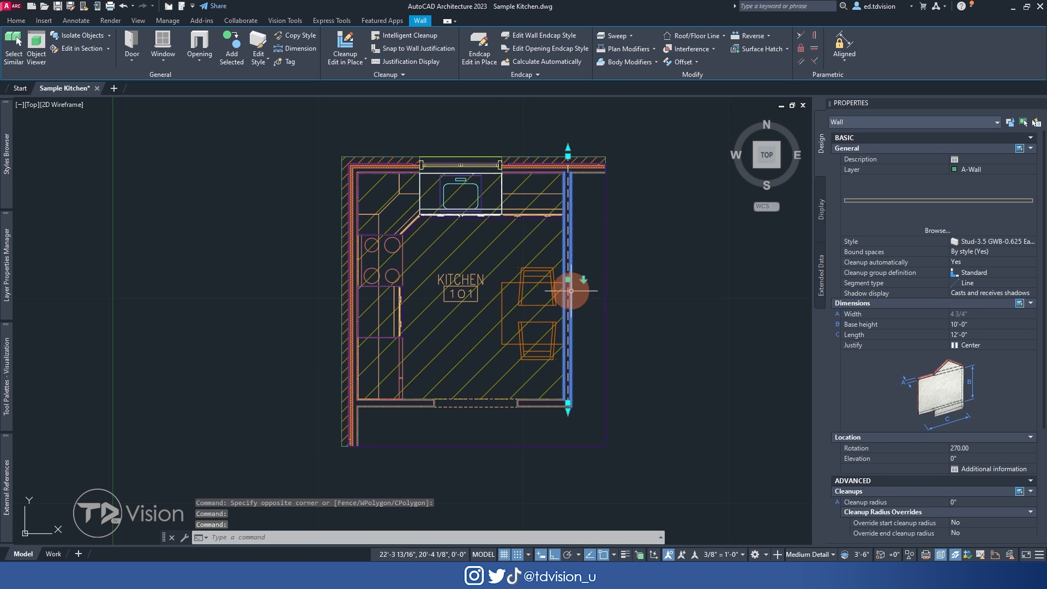
- Examine the kitchen's walls and cabinets in the SE Isometric view with nothing selected
click(779, 168)
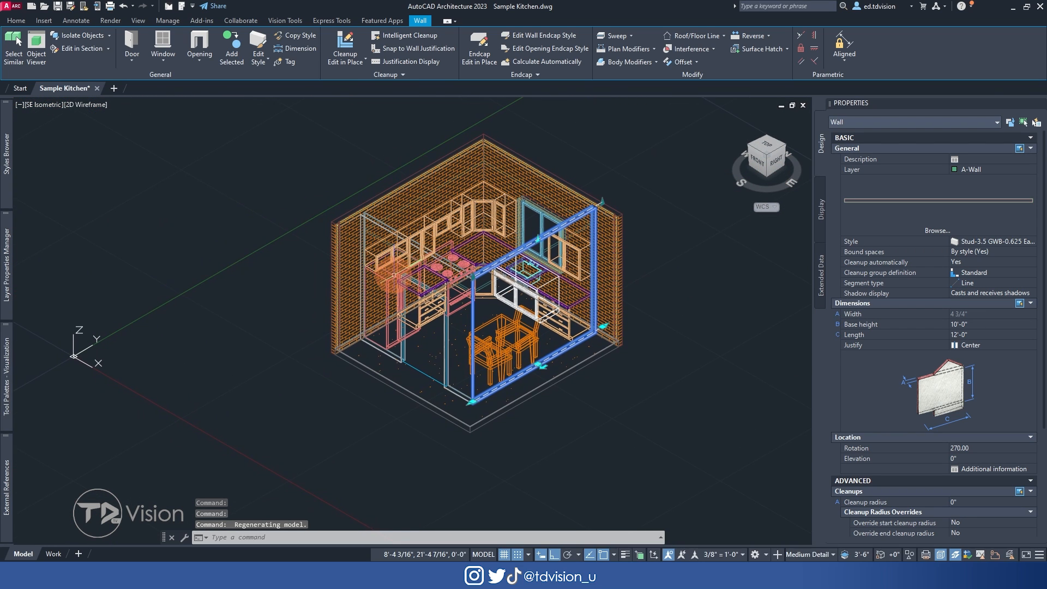
key(Escape)
key(Escape)
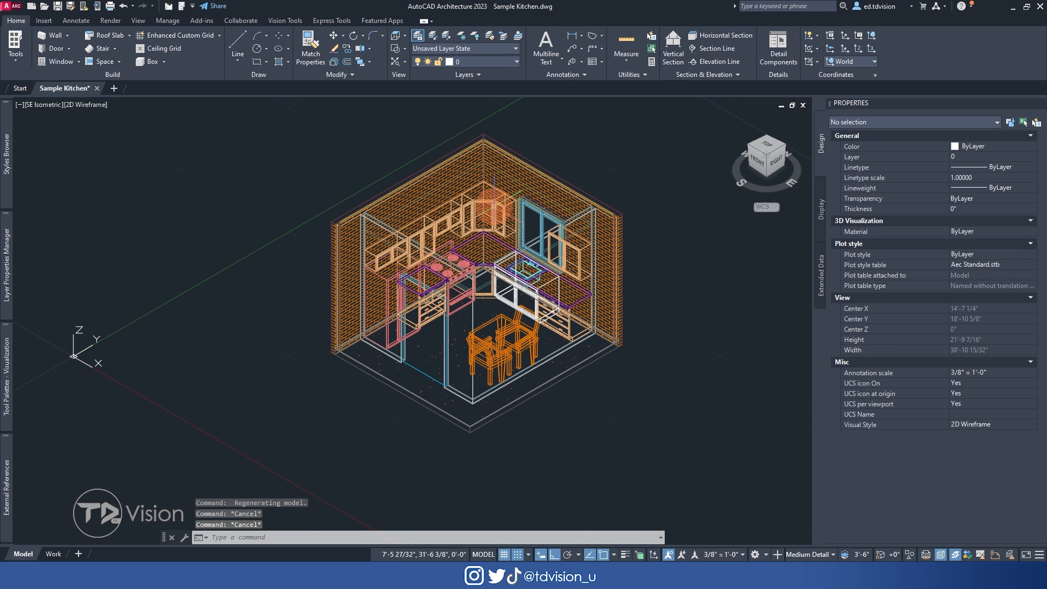
click(434, 223)
key(Escape)
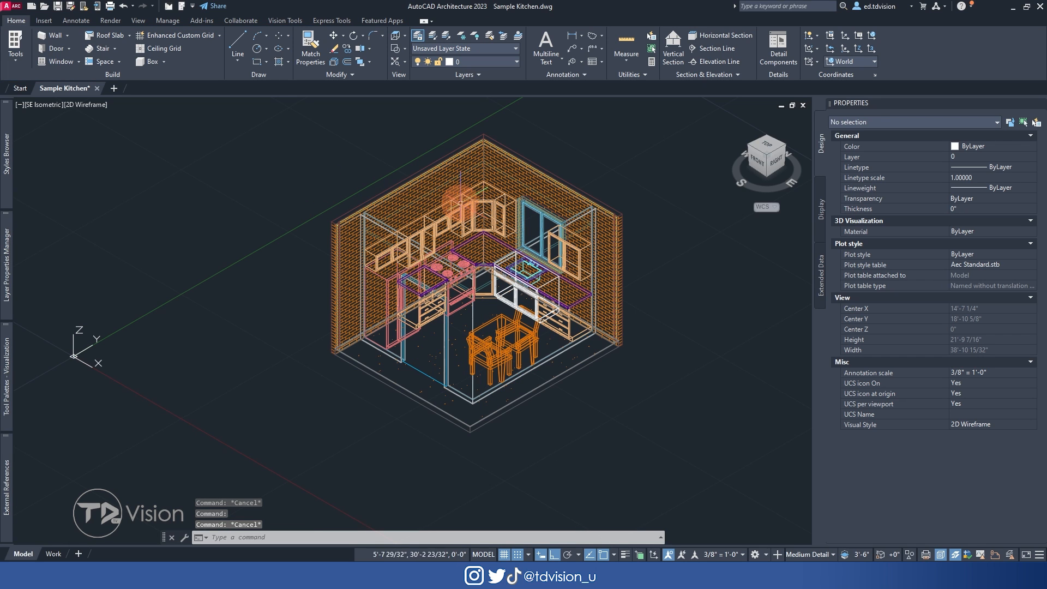
scroll(465, 216, up, 3)
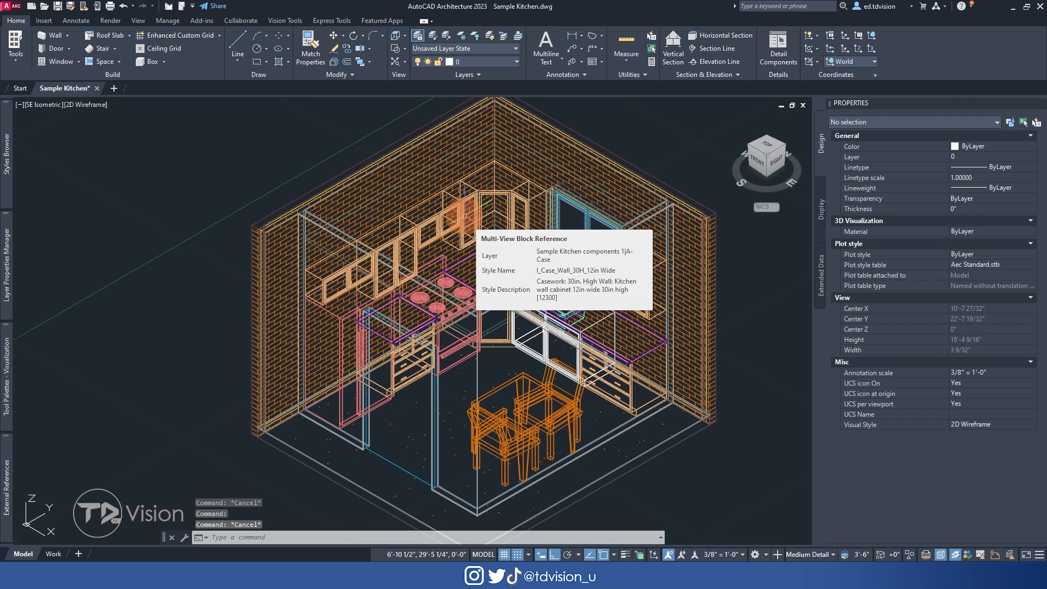
scroll(465, 216, down, 2)
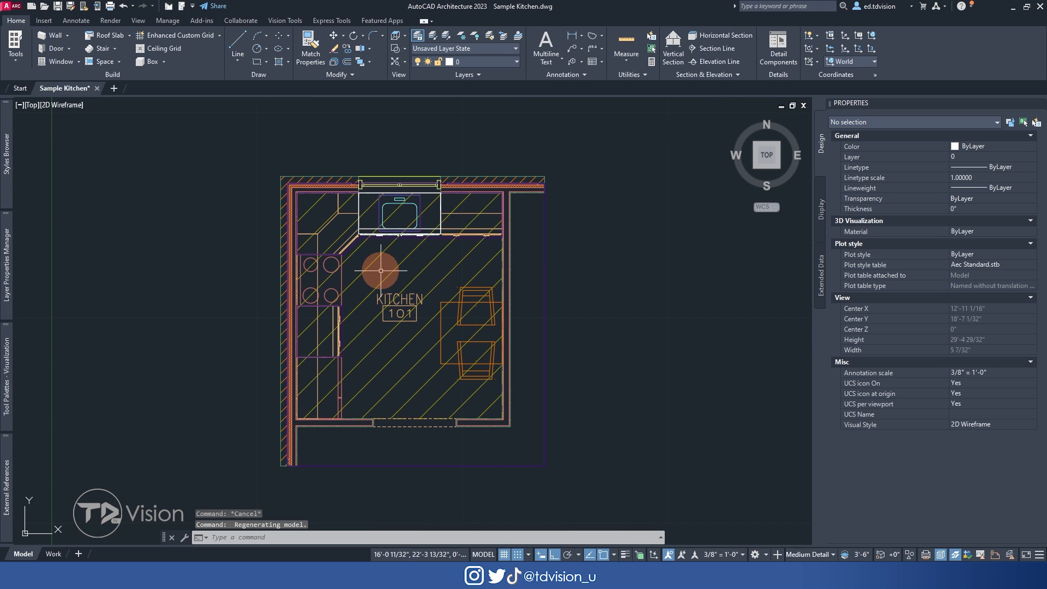
- Return from the 3D view to the Top view and center the kitchen plan
middle_drag(381, 271, 417, 269)
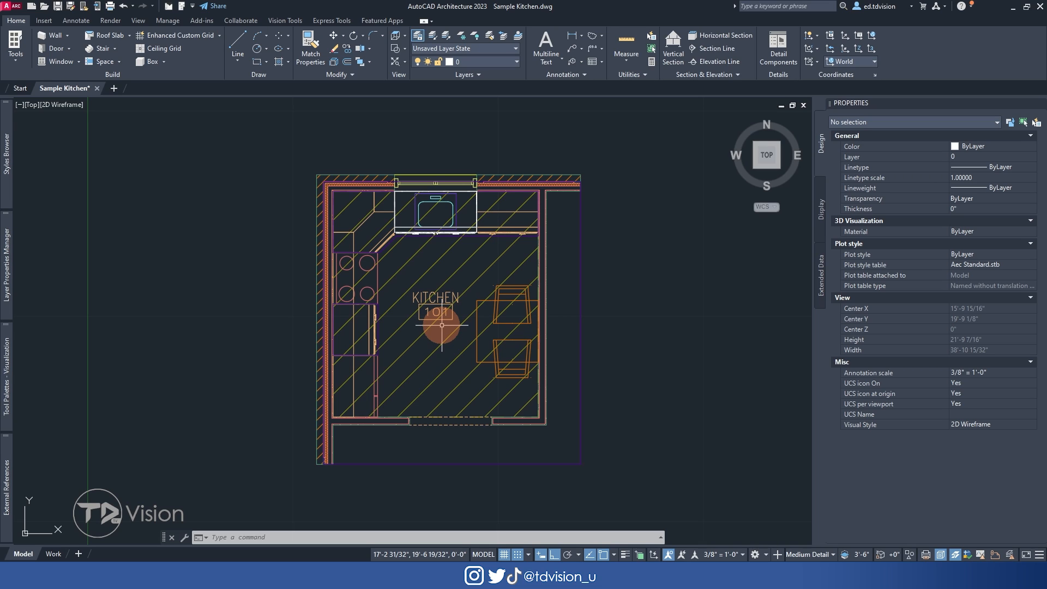
click(474, 252)
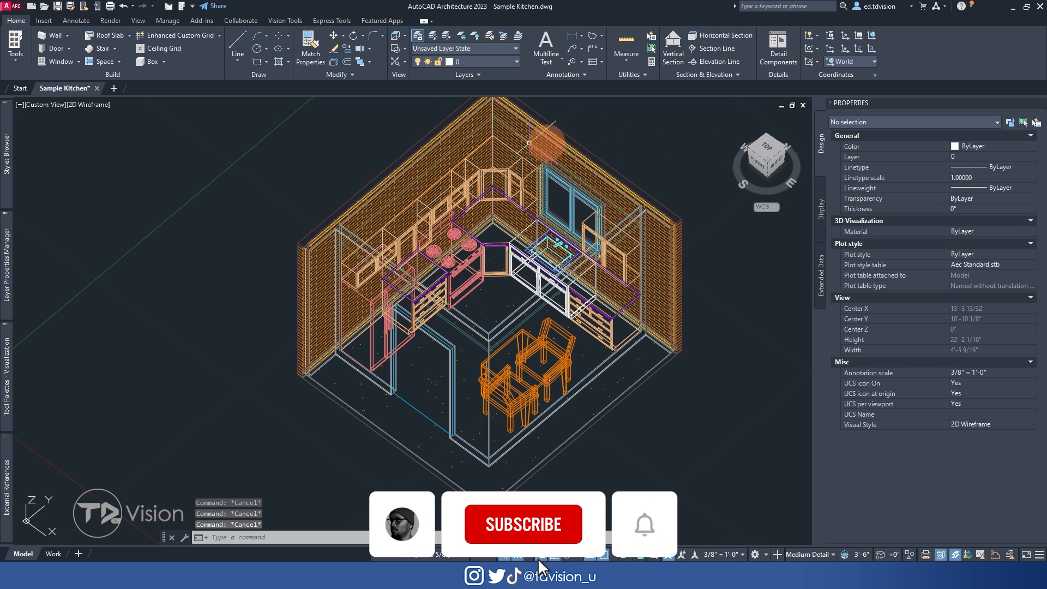
click(768, 153)
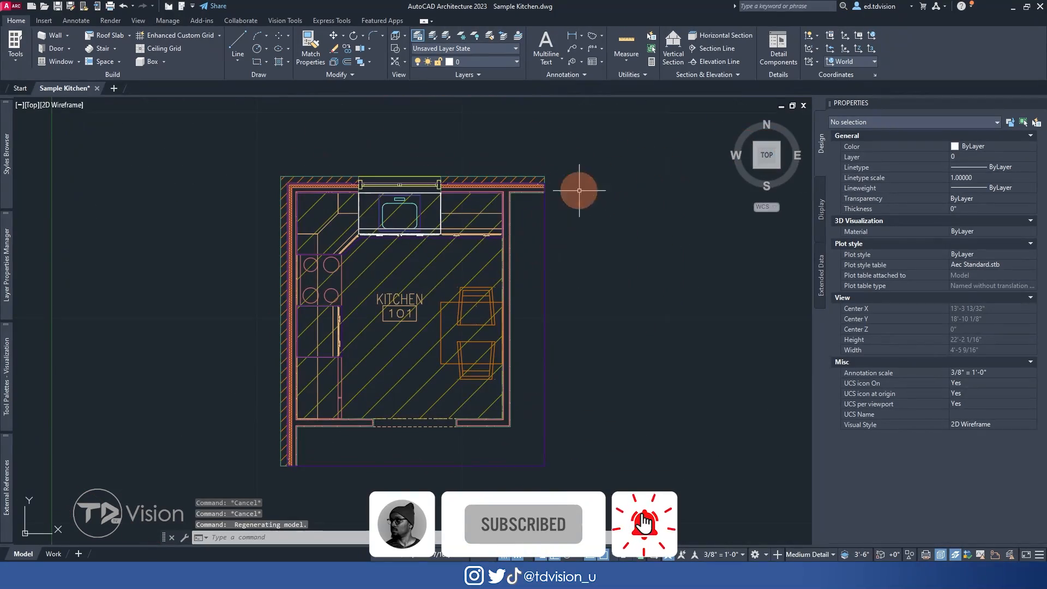
middle_drag(293, 297, 348, 302)
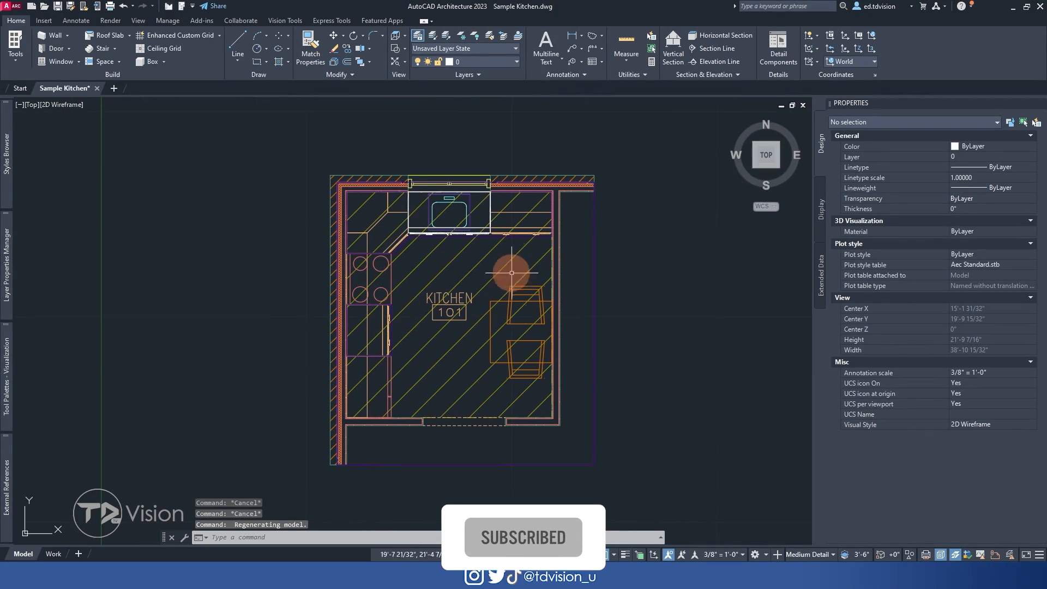
middle_drag(456, 338, 456, 333)
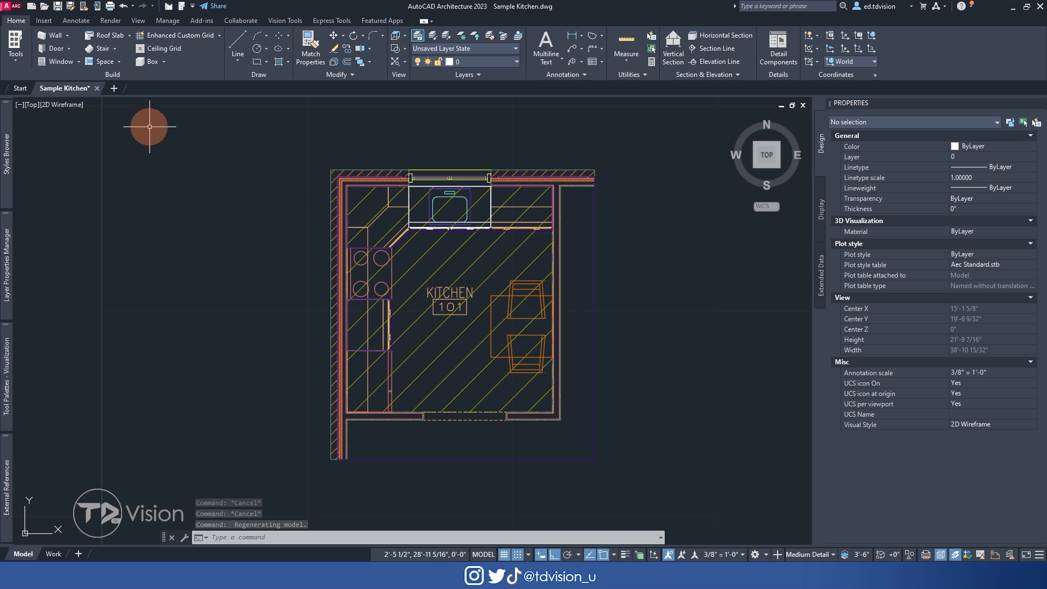
- Review the available elevation callout types, then dismiss the list without choosing one
click(73, 21)
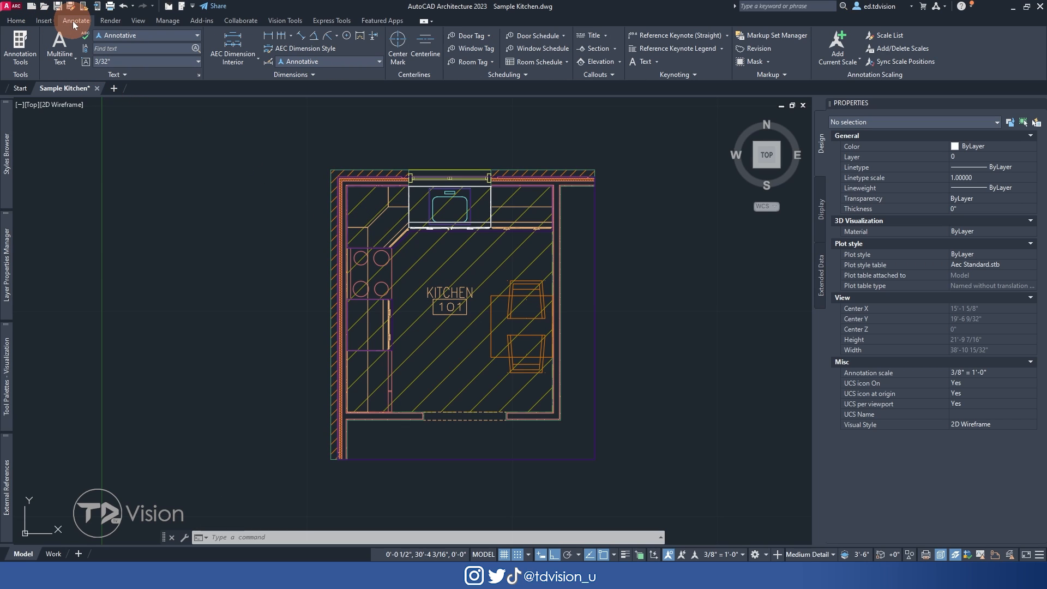
click(600, 77)
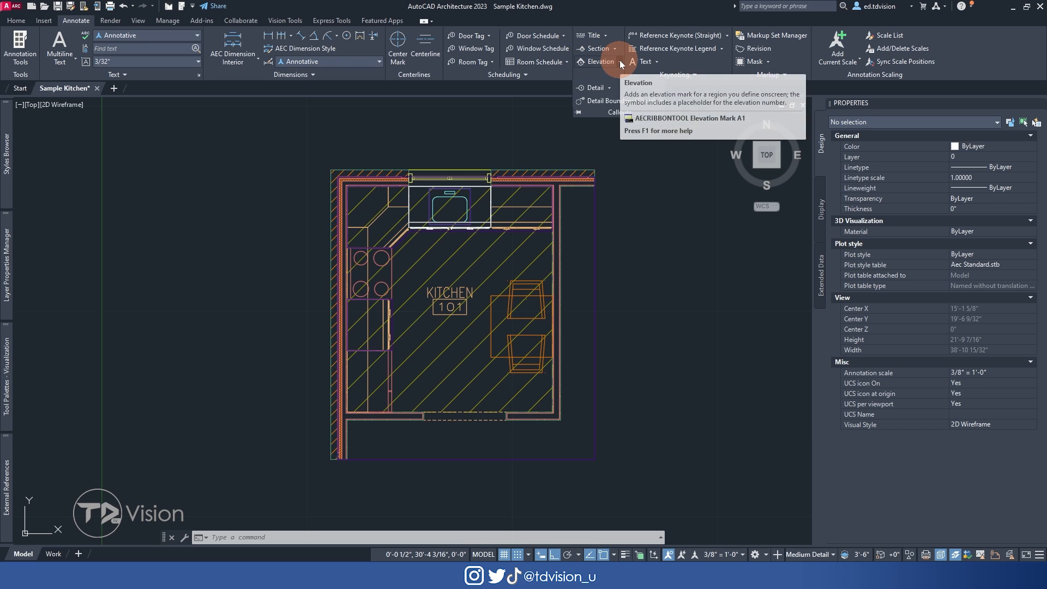
click(619, 62)
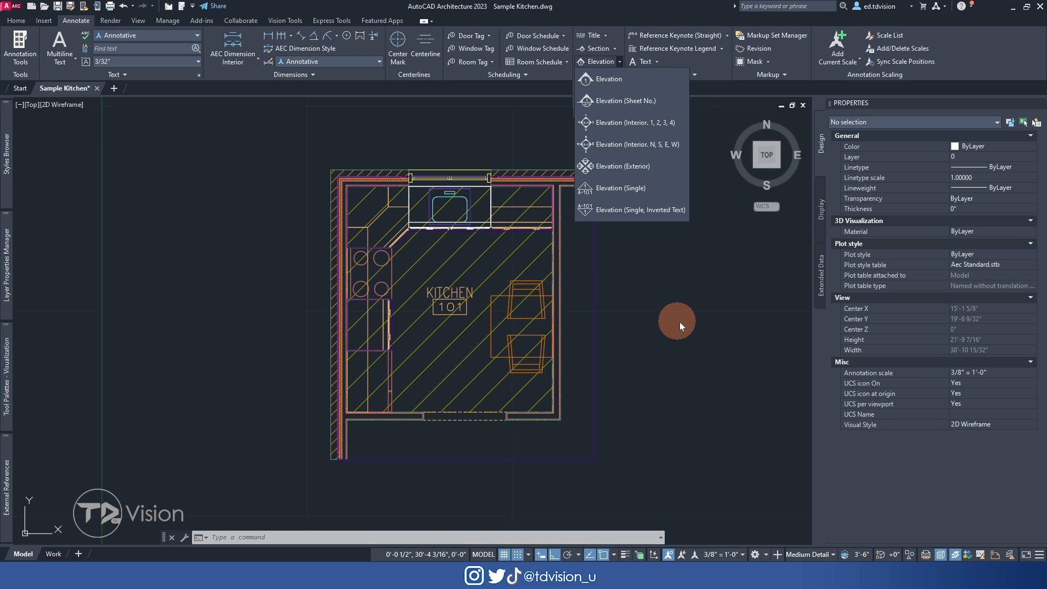
click(680, 322)
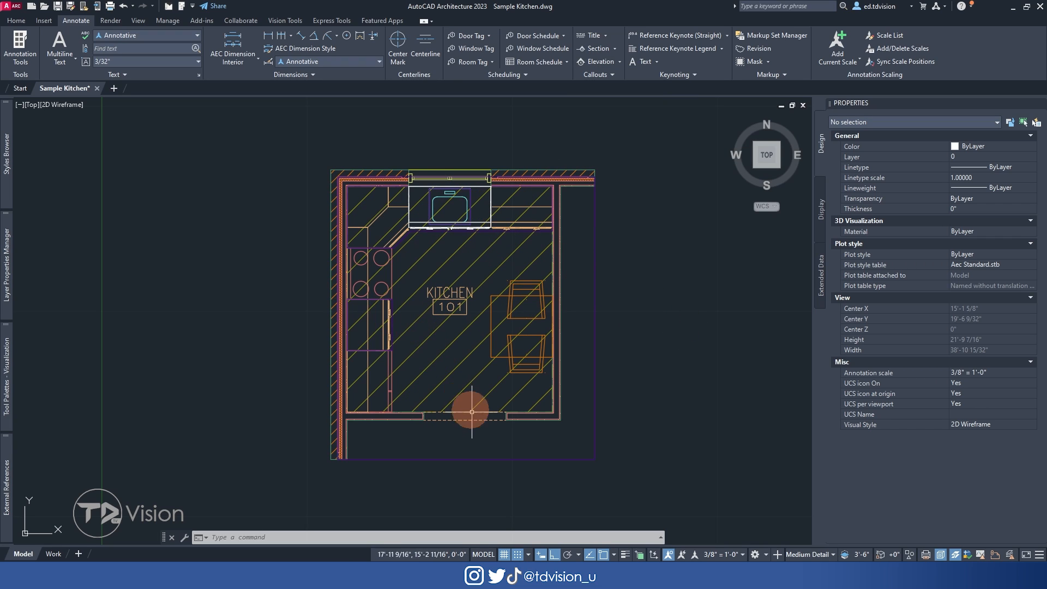
click(622, 62)
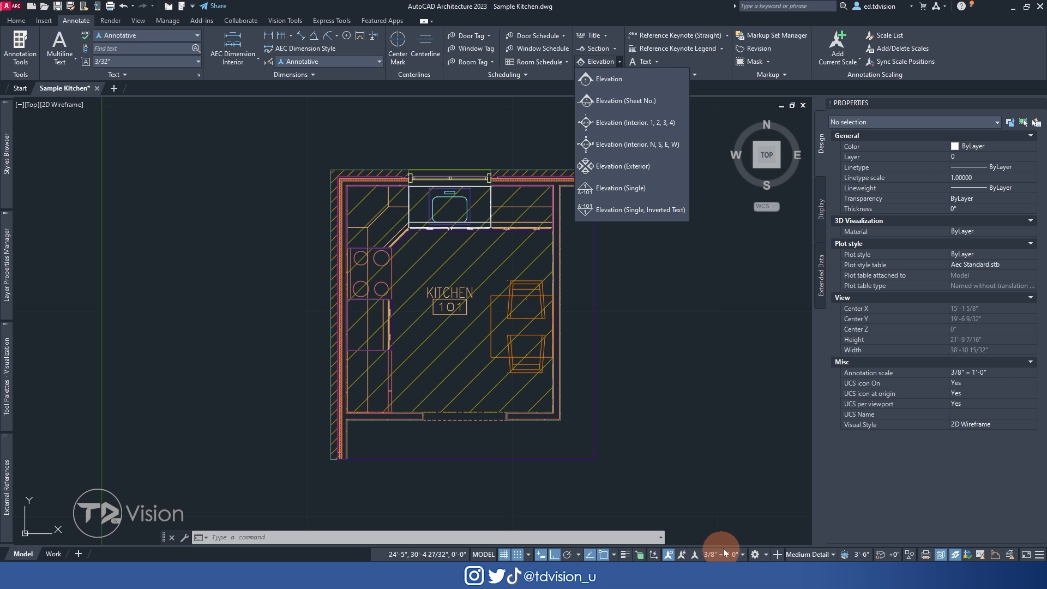
scroll(533, 339, down, 3)
scroll(533, 339, up, 3)
scroll(533, 338, down, 2)
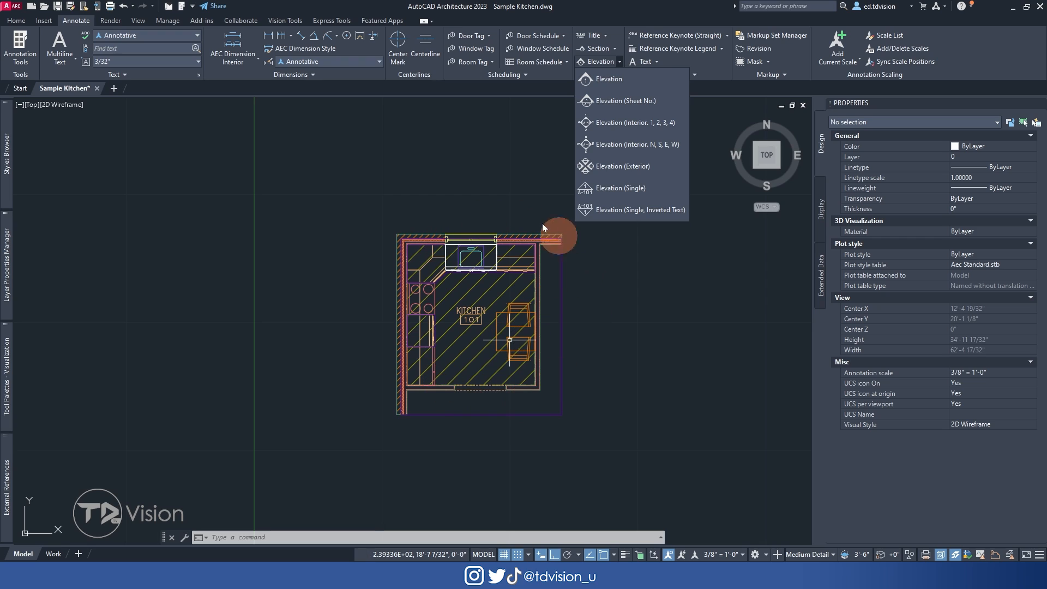
click(480, 286)
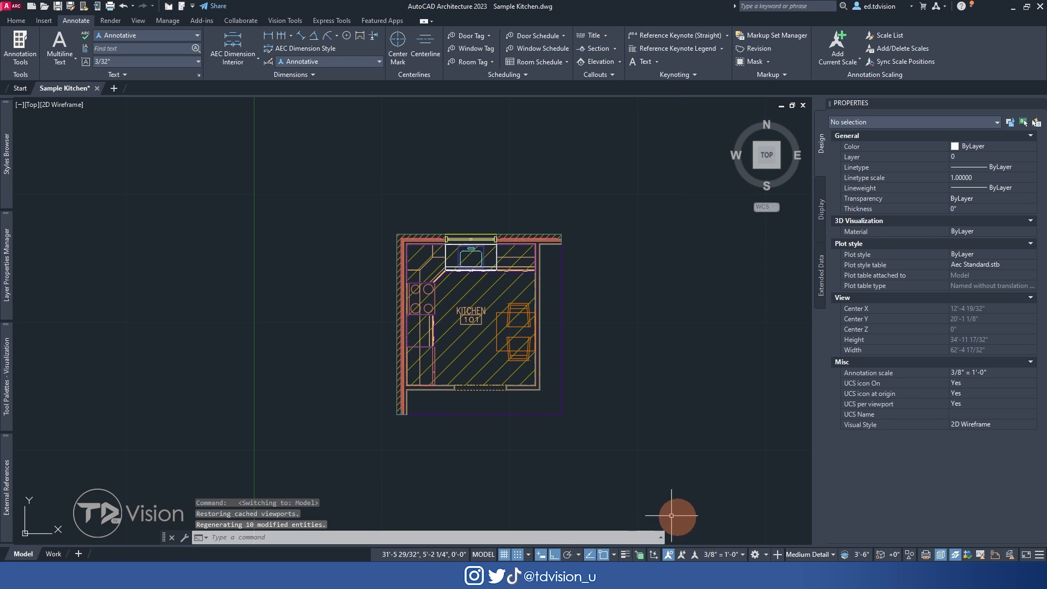
- Set the model's annotation scale to 3/8" = 1'-0"
click(713, 559)
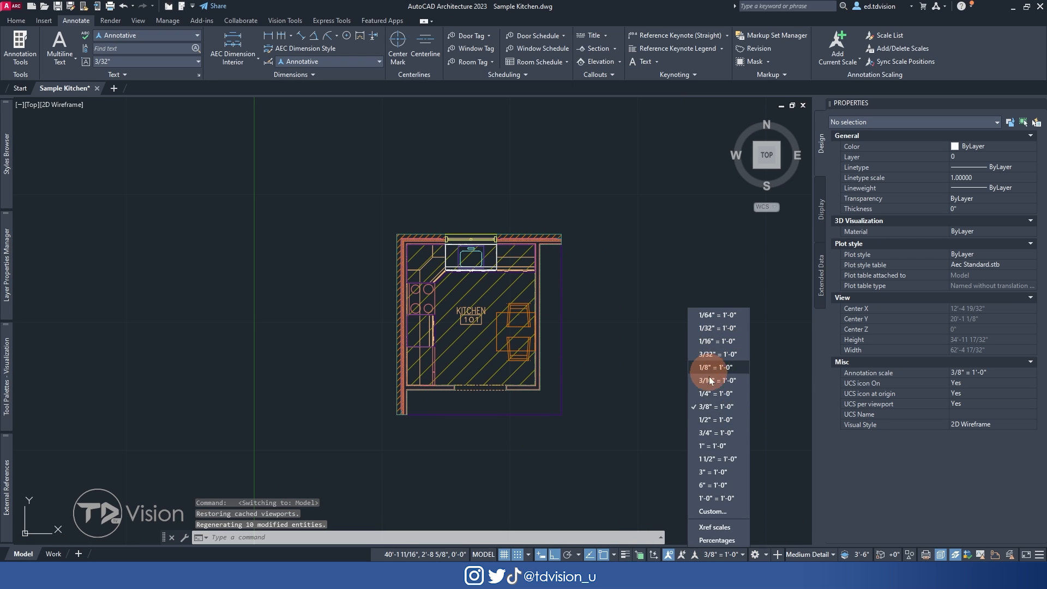
click(715, 405)
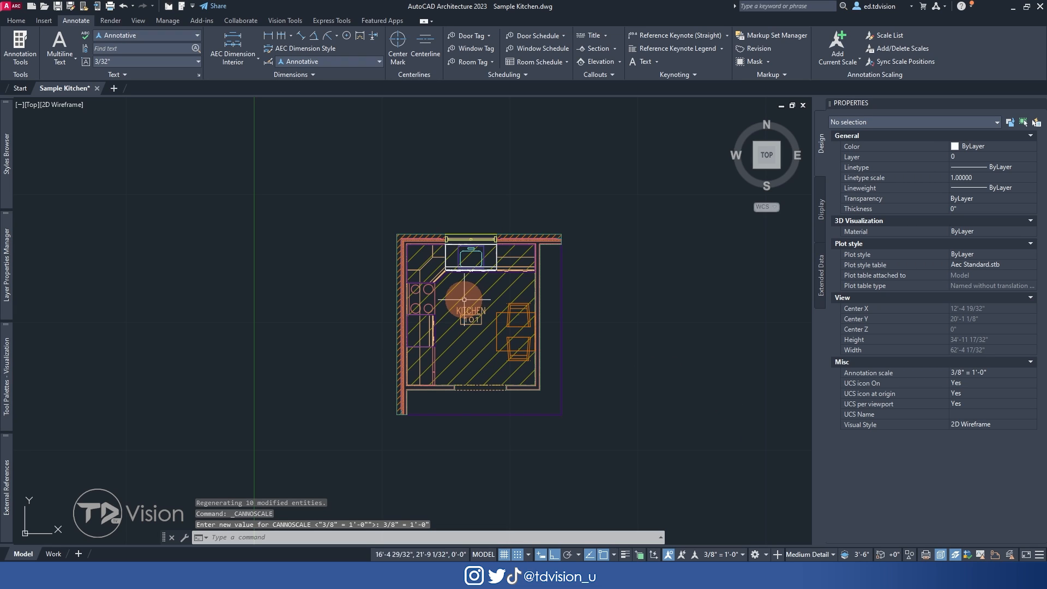
scroll(447, 322, up, 2)
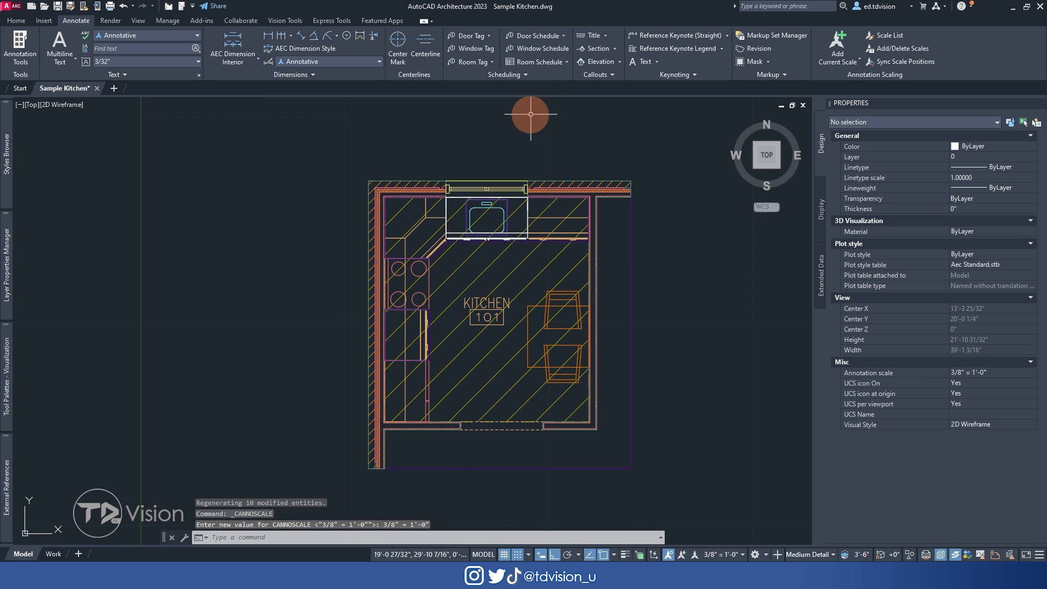
- Start an Elevation (Interior. 1, 2, 3, 4) callout and, with object snap off, place its tag just below the KITCHEN 101 room tag
click(620, 61)
click(624, 128)
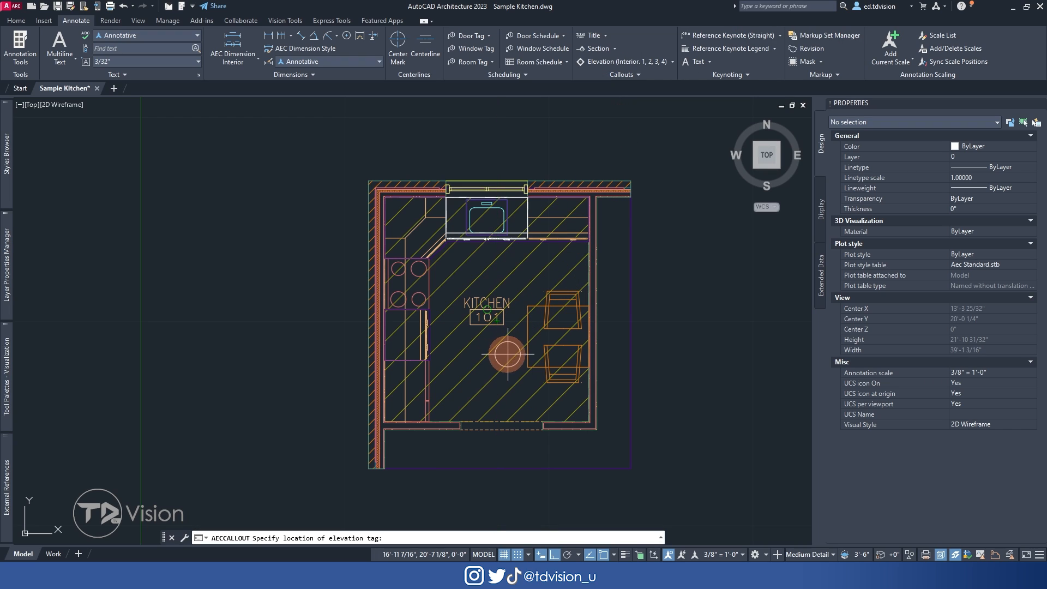
key(F3)
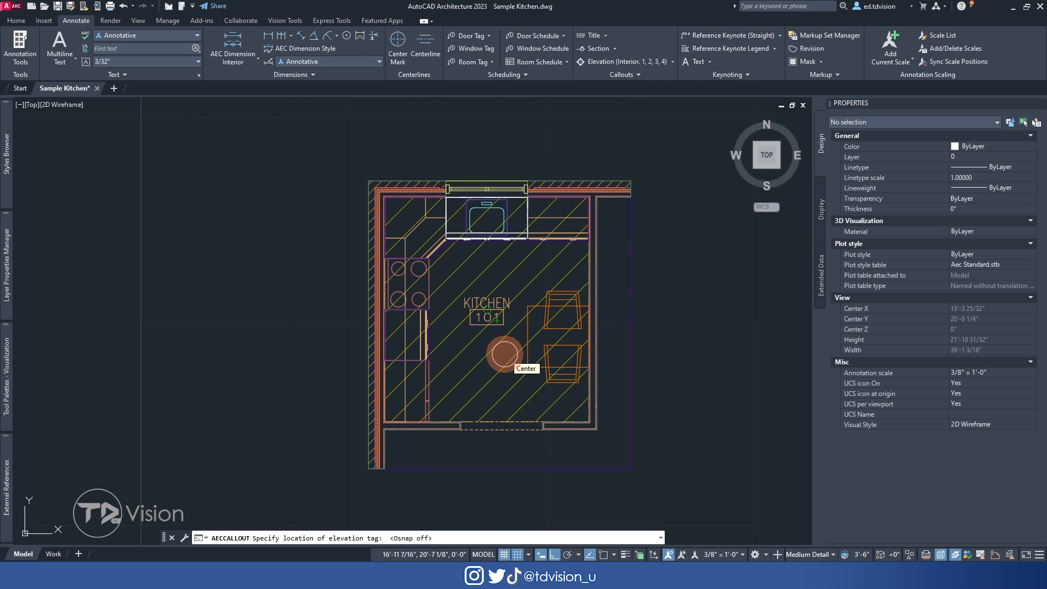
scroll(505, 355, up, 2)
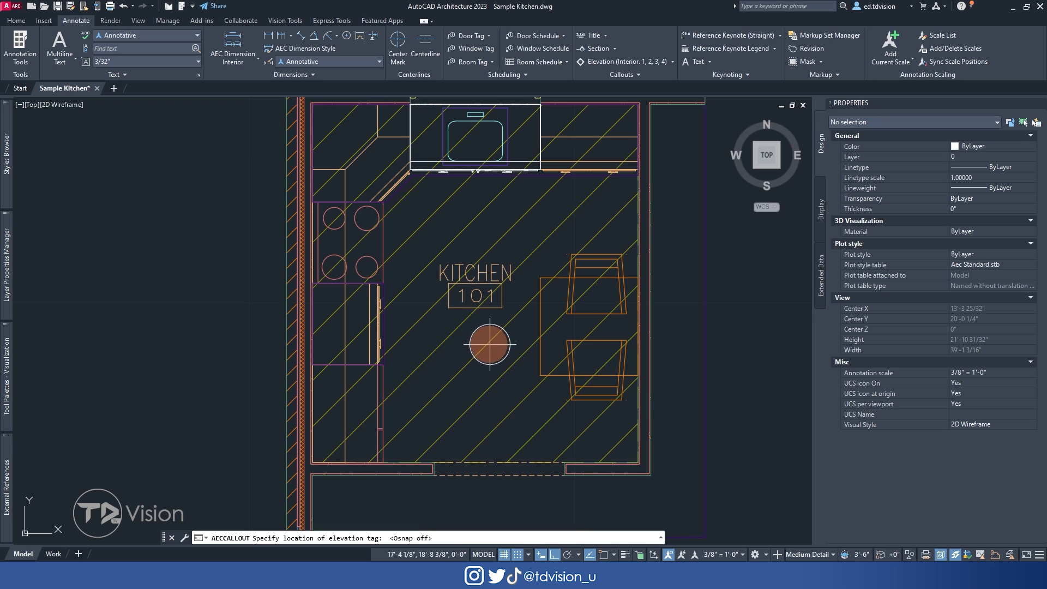
click(493, 352)
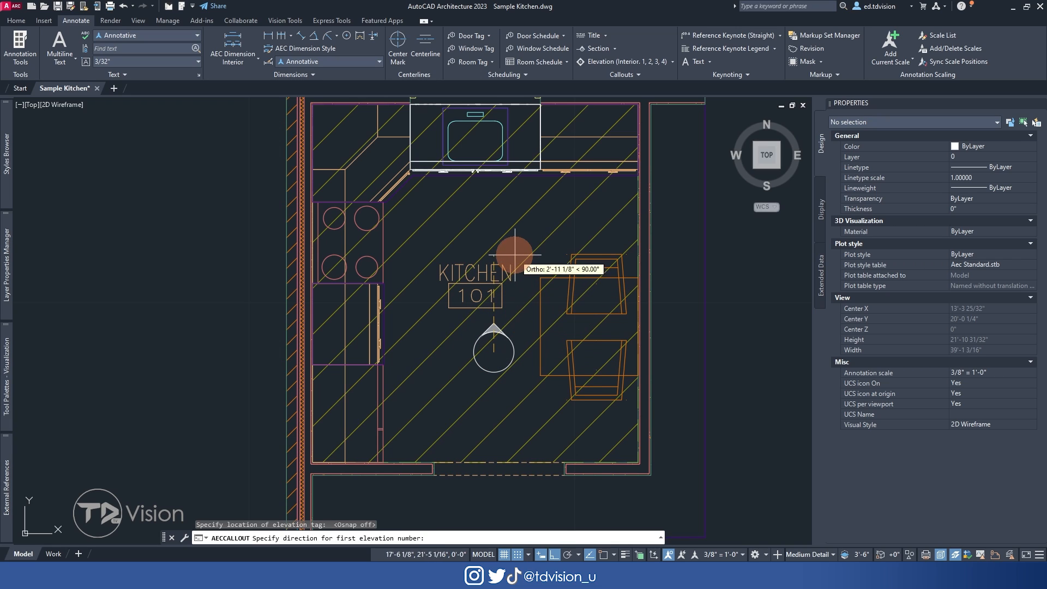
- Point the first elevation number straight toward the sink wall with Ortho on
scroll(497, 239, down, 3)
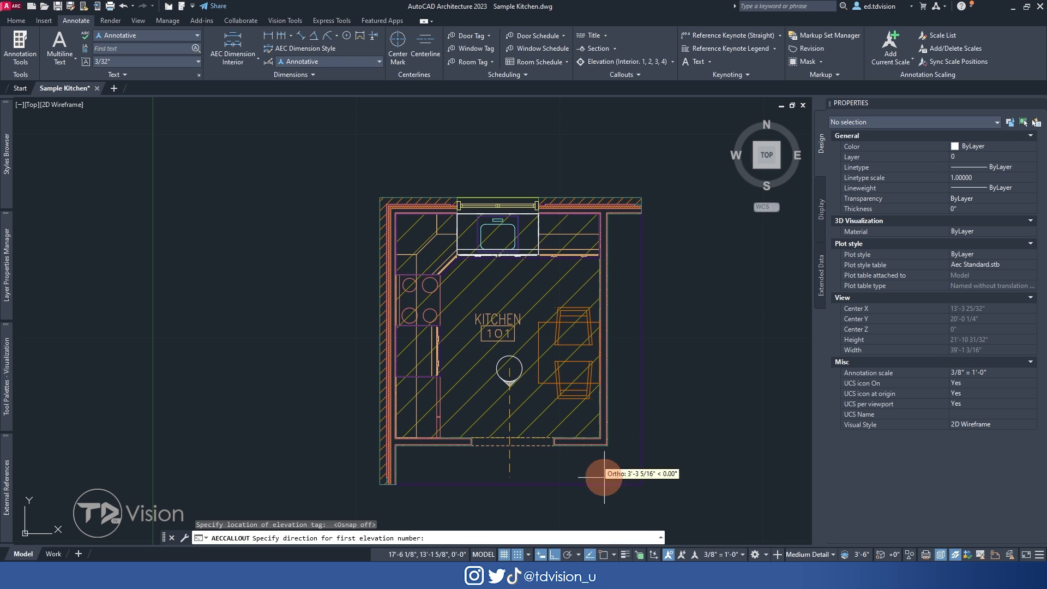
click(554, 555)
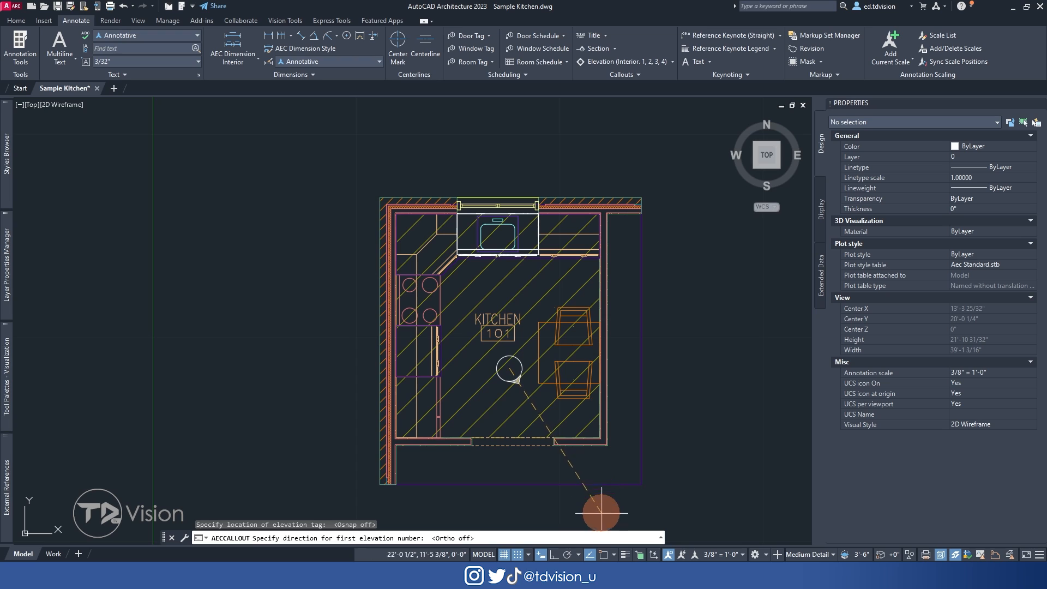
click(554, 554)
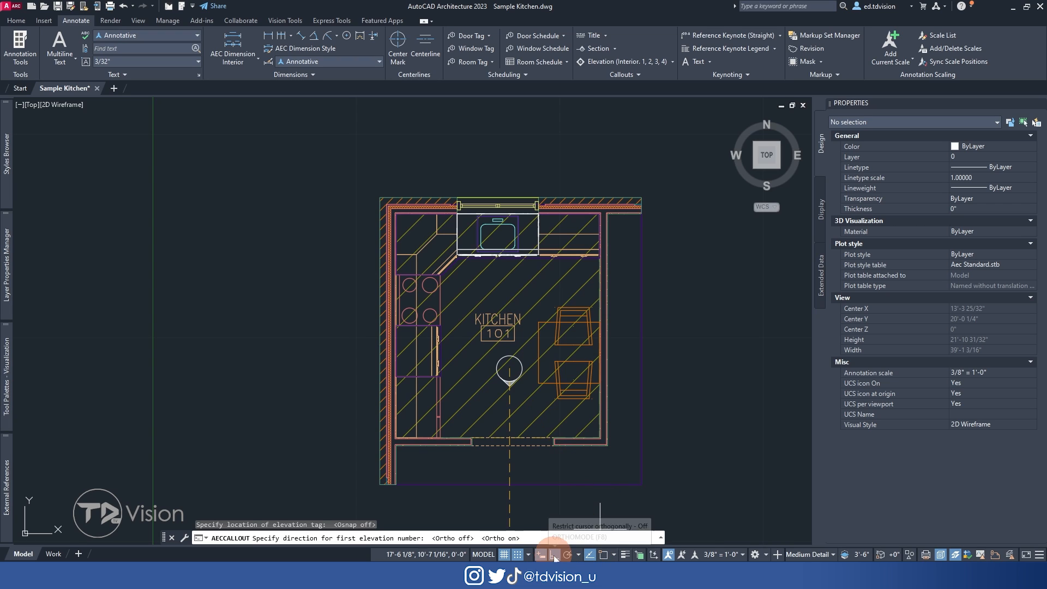
click(521, 152)
- Name the new model space view "Kitchen Elevation" and create it in the current drawing at 3/8" = 1'-0" with section/elevation generation and titlemark
drag(538, 180, 618, 182)
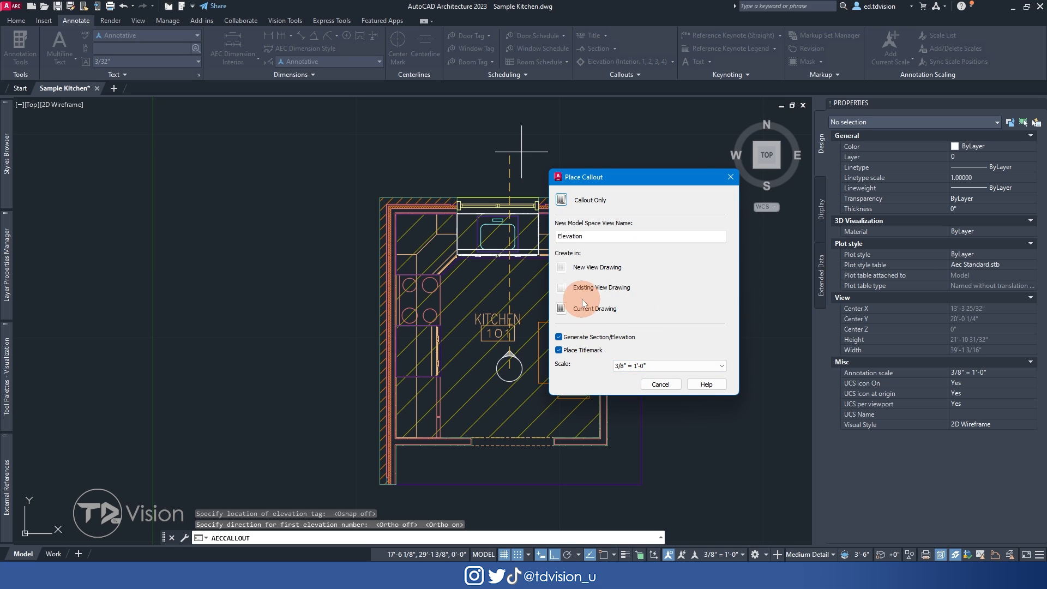
click(568, 310)
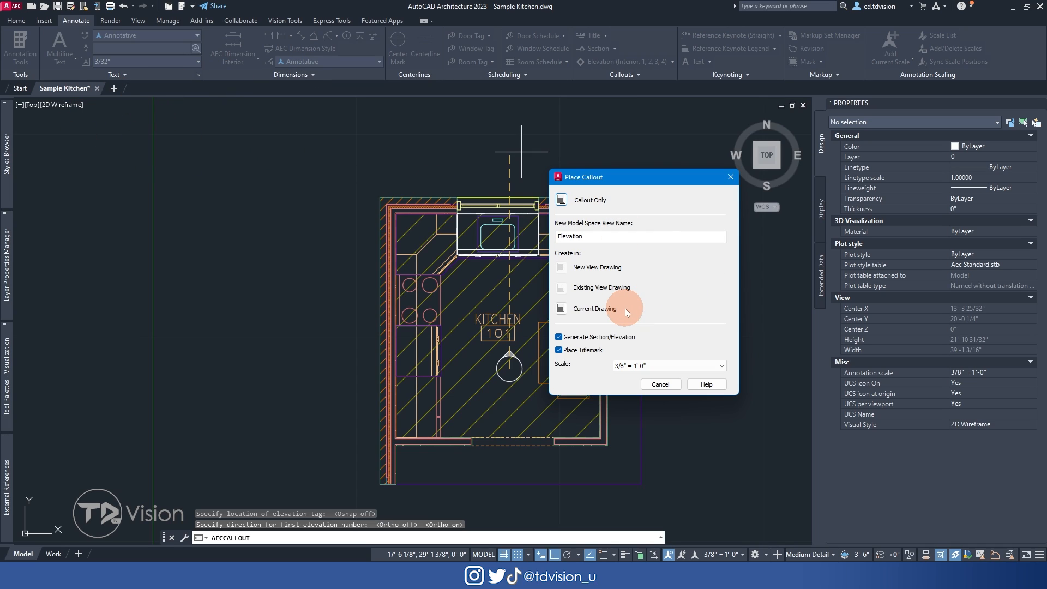
drag(626, 235, 547, 235)
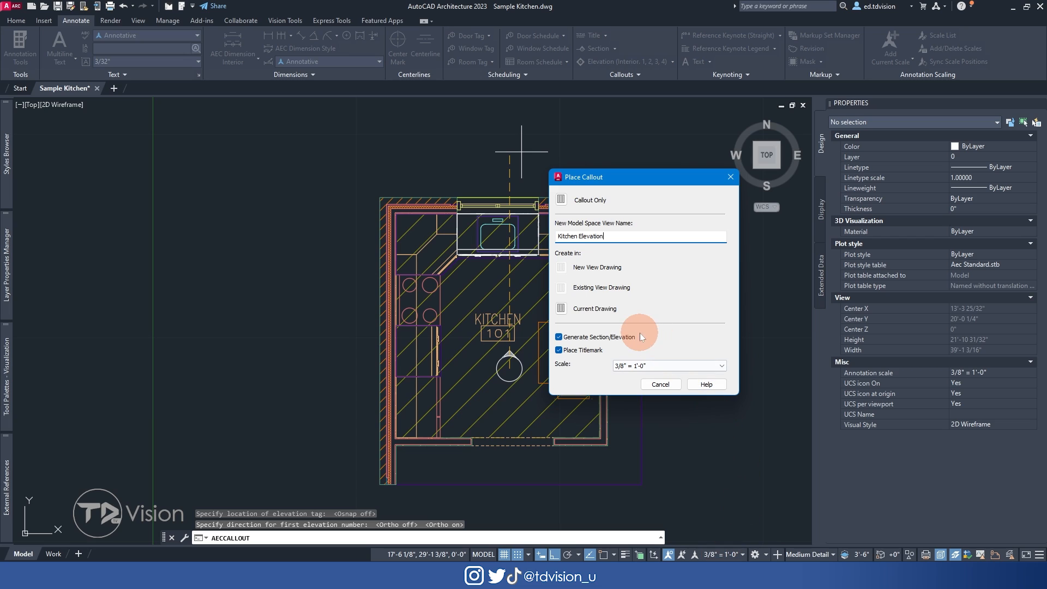
click(564, 310)
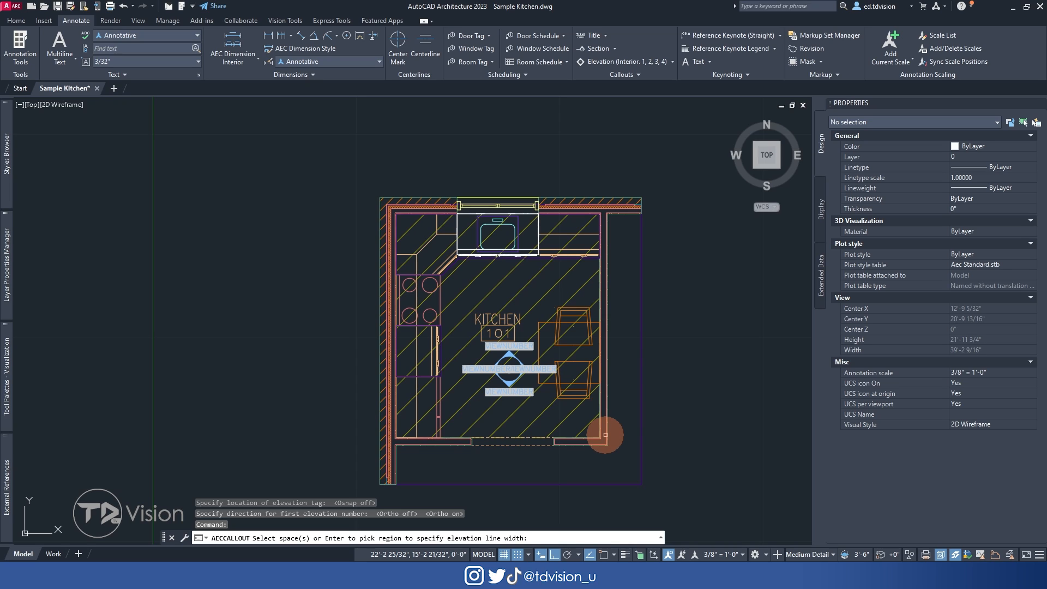
- Use the kitchen space to define the elevation line width, and set the line depth so the boxes extend beyond the room's walls
click(486, 409)
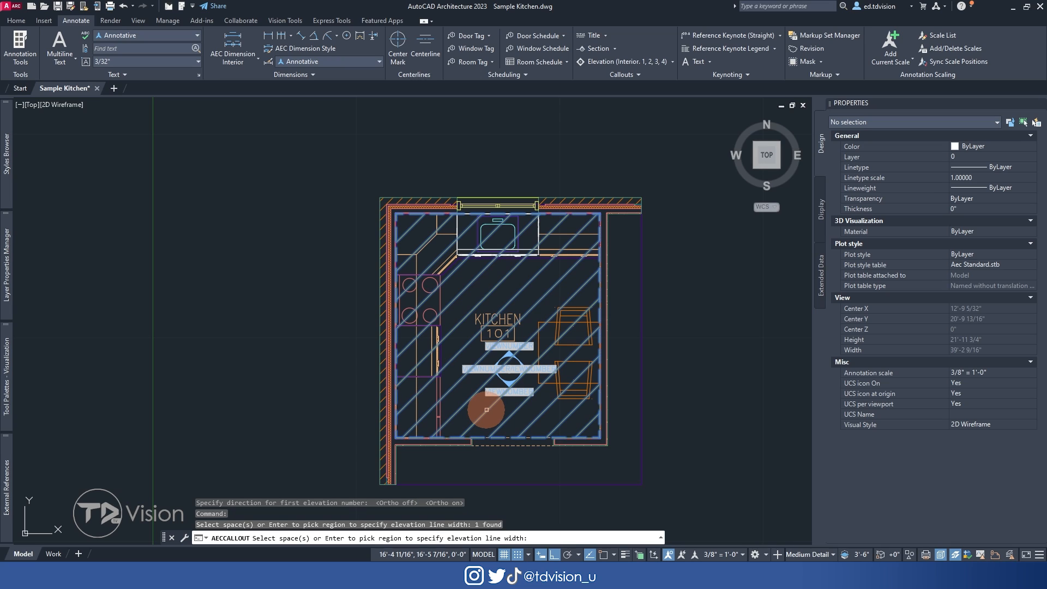
key(Return)
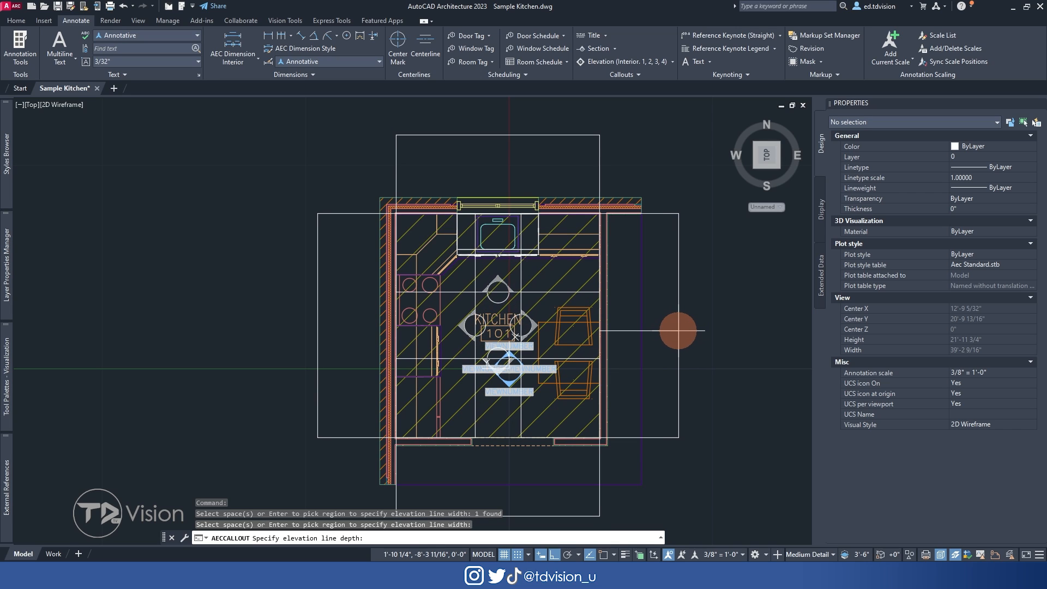
click(679, 330)
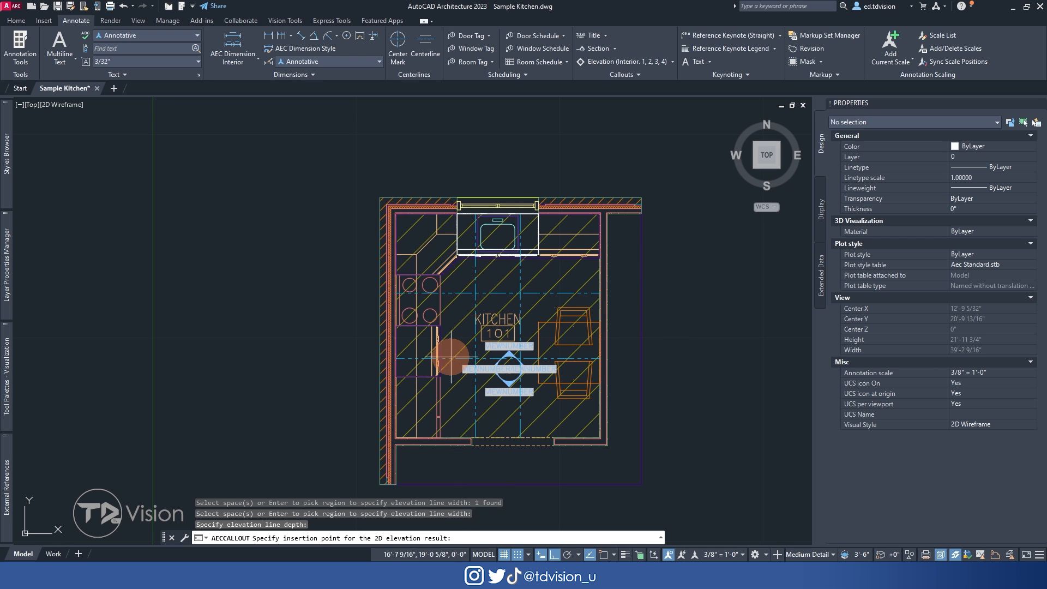
- Insert the 2D elevation results in the empty area east of the plan, spacing them horizontally in a row
scroll(526, 345, down, 5)
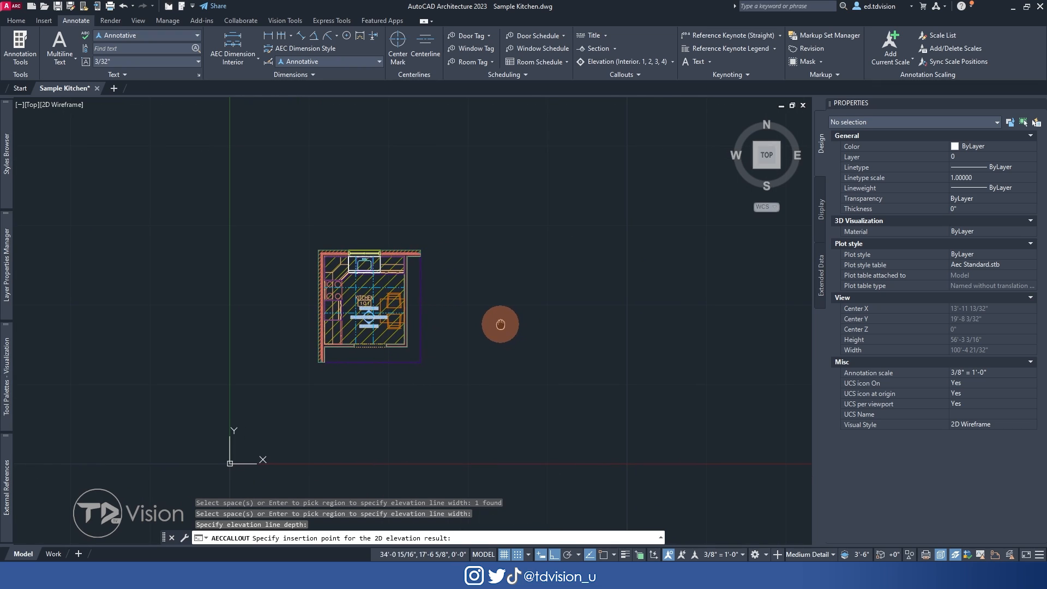
middle_drag(690, 350, 620, 313)
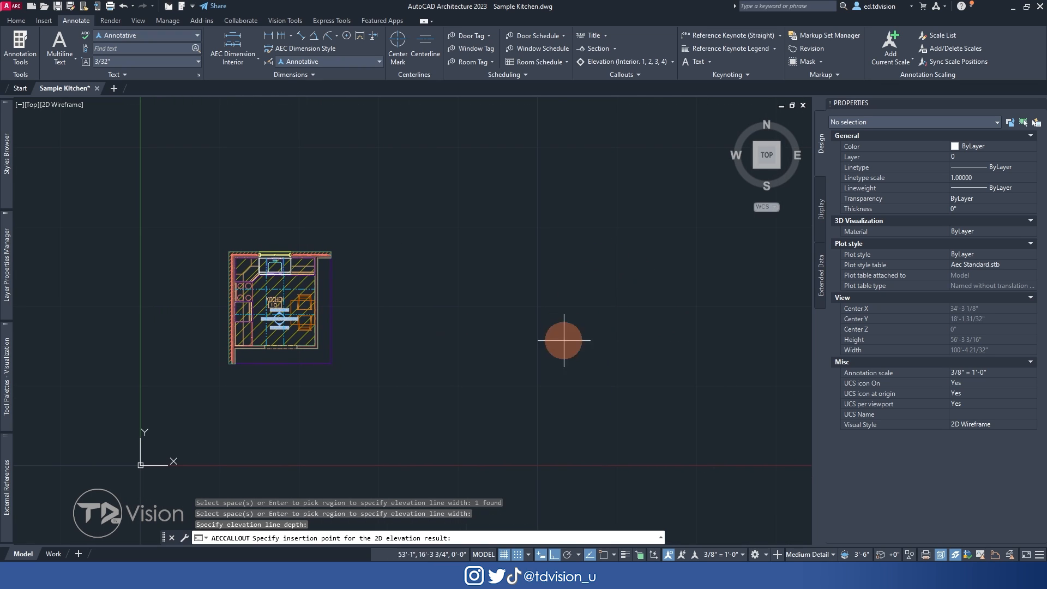
mouse_move(641, 349)
middle_down()
mouse_move(631, 292)
mouse_move(578, 304)
middle_up()
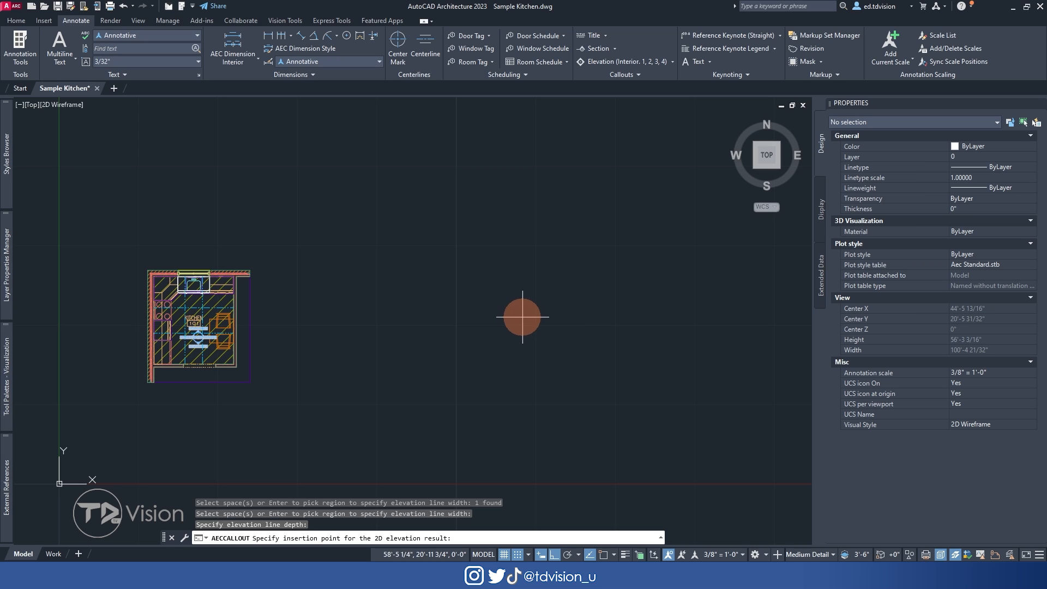
click(497, 317)
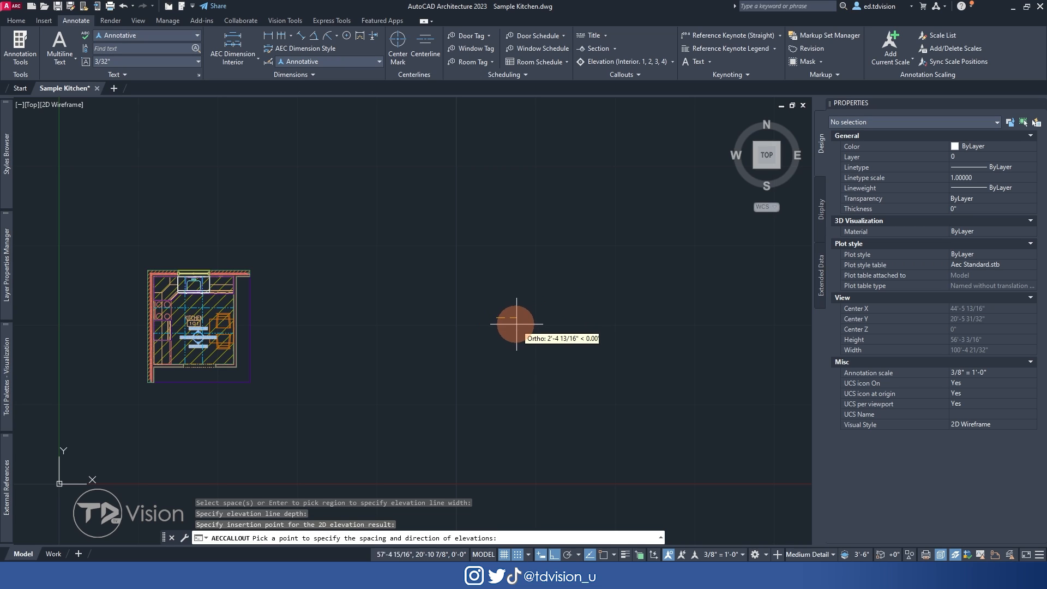
click(579, 317)
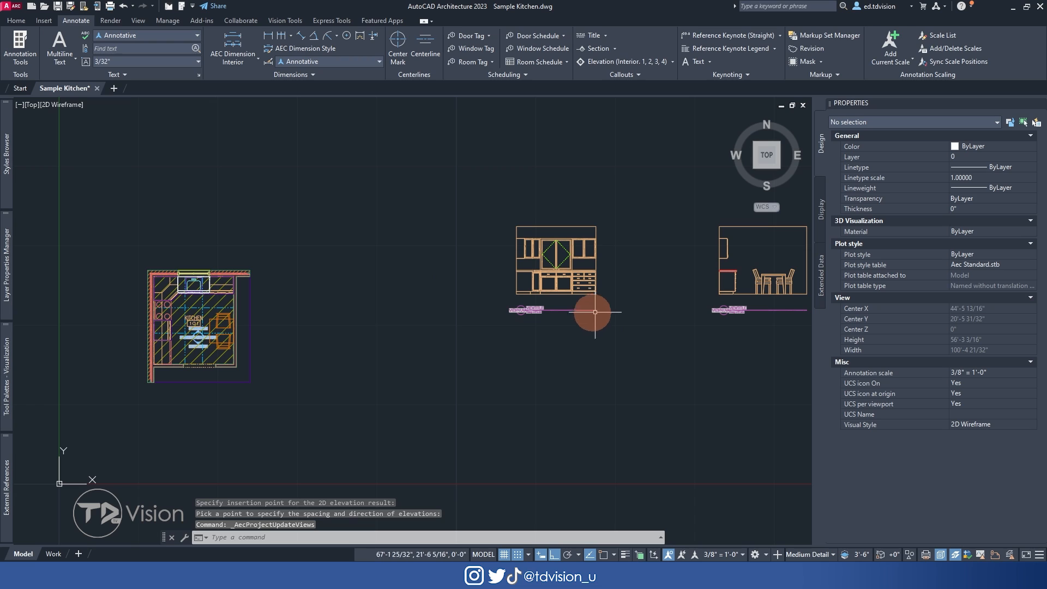
- Examine the four generated kitchen elevations, checking the cabinets, window, furniture and wall openings each one shows
scroll(579, 311, up, 8)
middle_drag(276, 374, 302, 259)
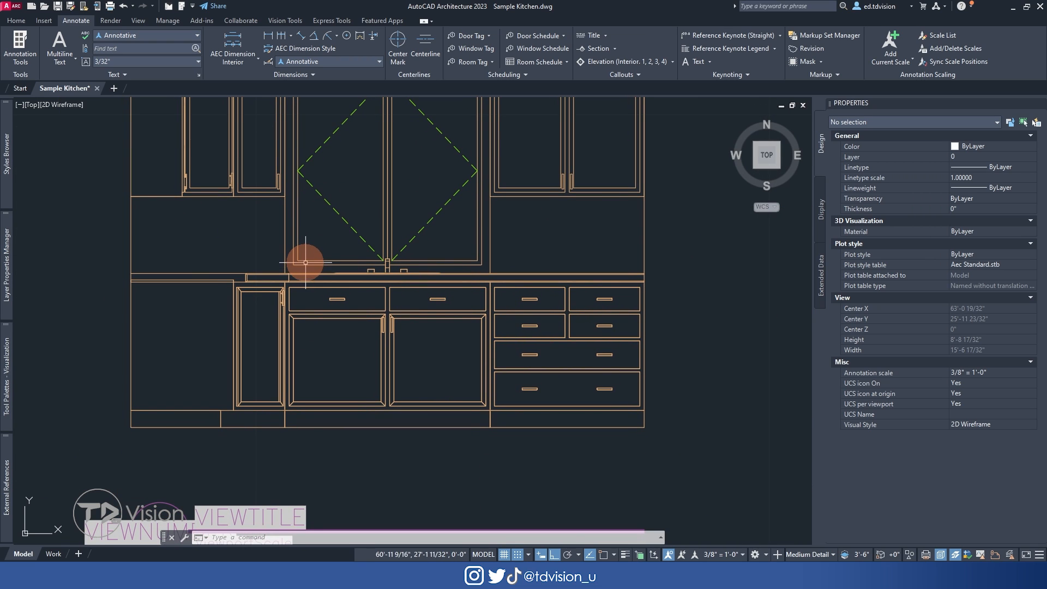
scroll(306, 262, down, 2)
scroll(376, 256, up, 1)
scroll(377, 256, down, 1)
middle_drag(380, 255, 66, 269)
scroll(573, 276, up, 2)
scroll(569, 277, down, 4)
middle_drag(685, 281, 265, 286)
scroll(508, 273, up, 4)
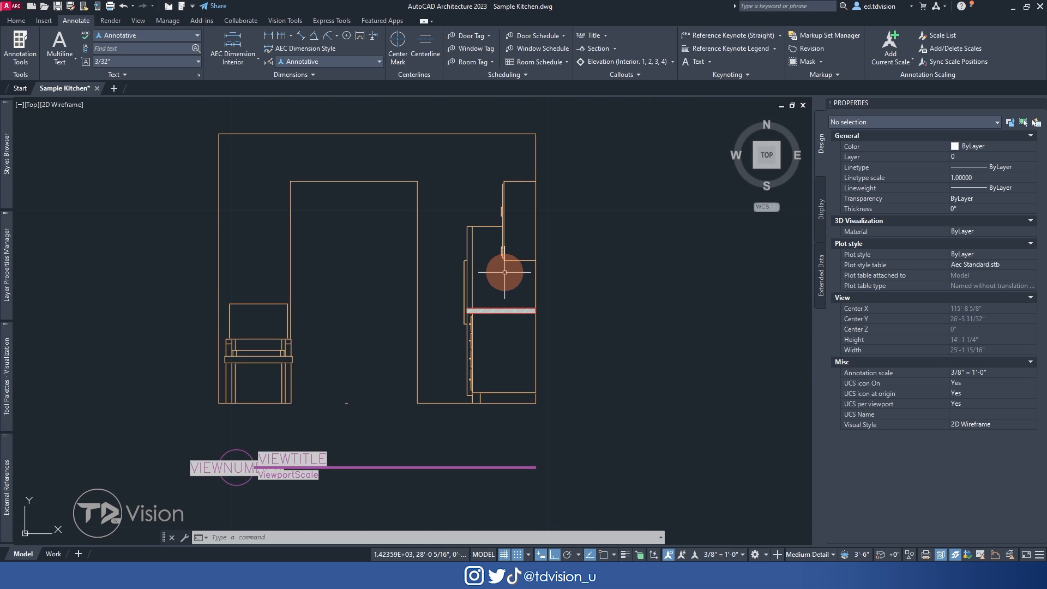
scroll(504, 272, down, 3)
scroll(612, 267, up, 1)
middle_drag(612, 267, 397, 267)
mouse_move(596, 267)
middle_down()
mouse_move(403, 273)
mouse_move(789, 258)
middle_up()
middle_drag(305, 303, 626, 284)
middle_drag(234, 285, 589, 292)
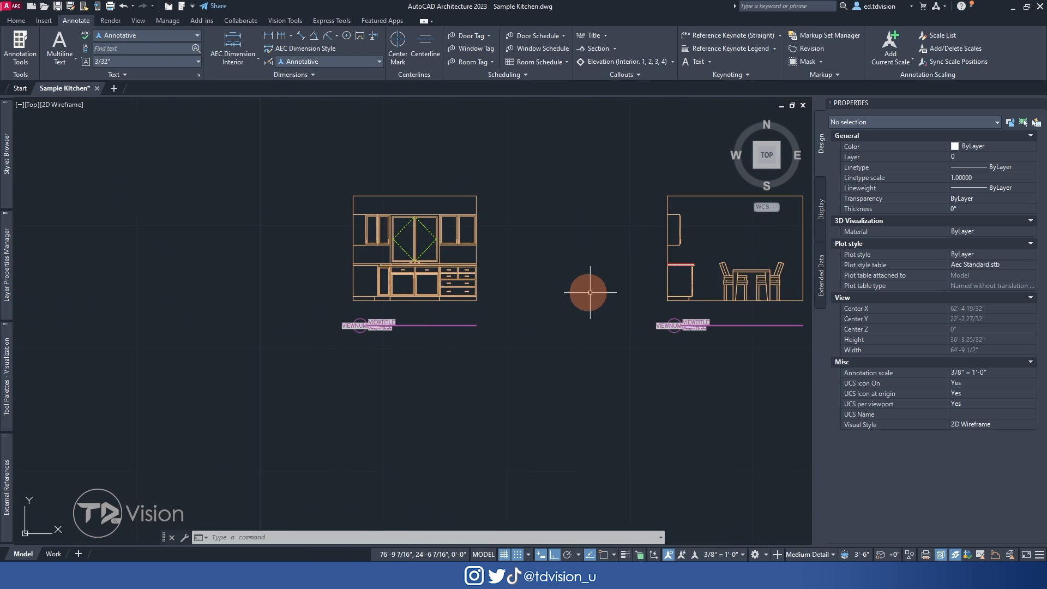
scroll(408, 259, up, 4)
middle_drag(408, 252, 427, 293)
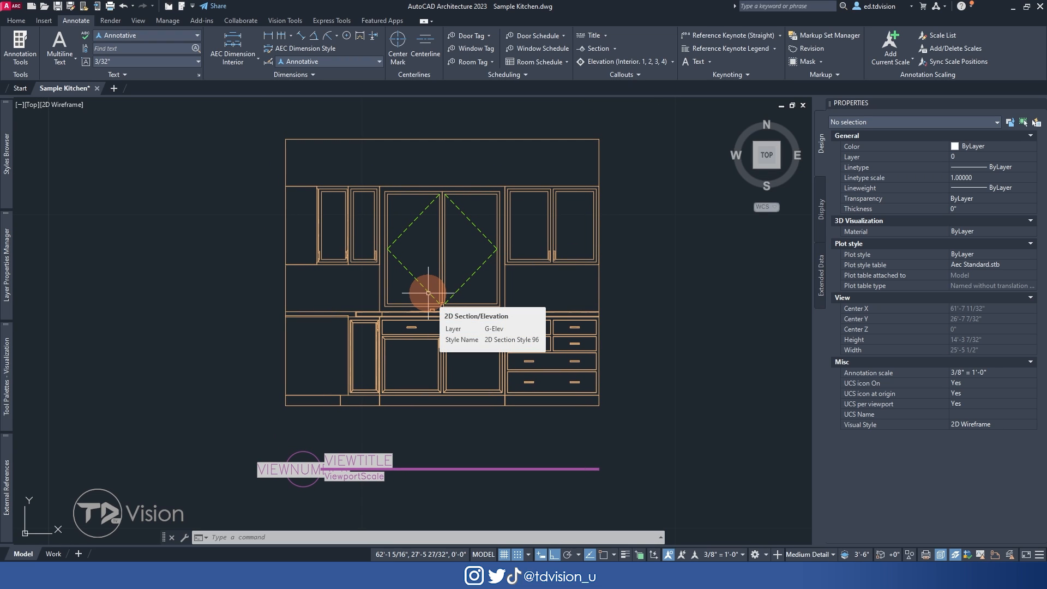
scroll(489, 290, down, 3)
middle_drag(661, 292, 341, 289)
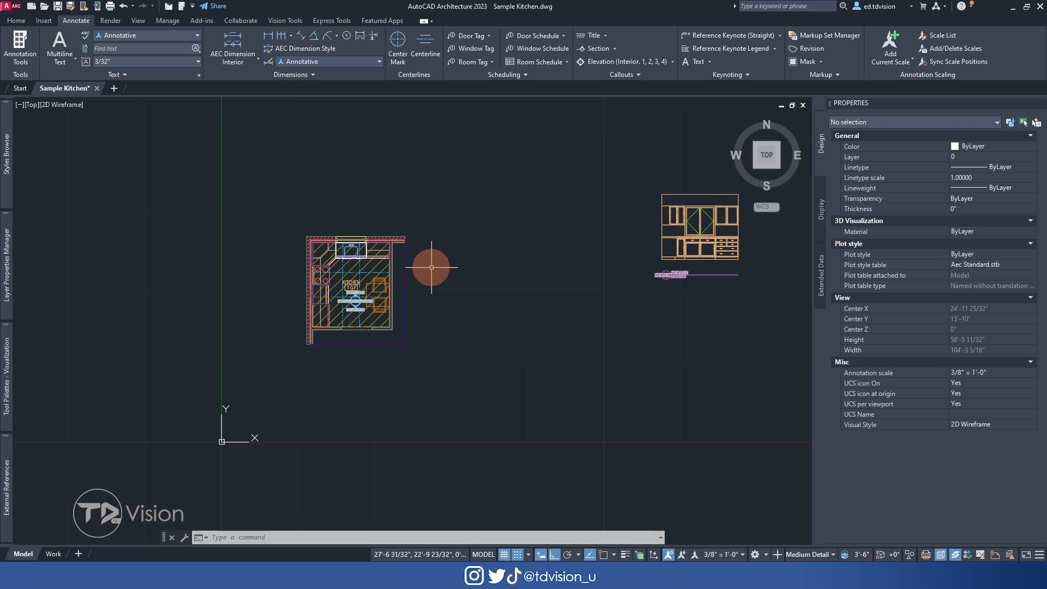
- Move the Kitchen Elevation (3) line north to just below the sink-facing elevation line, with sides about 10'-5 5/8" long
scroll(352, 277, up, 5)
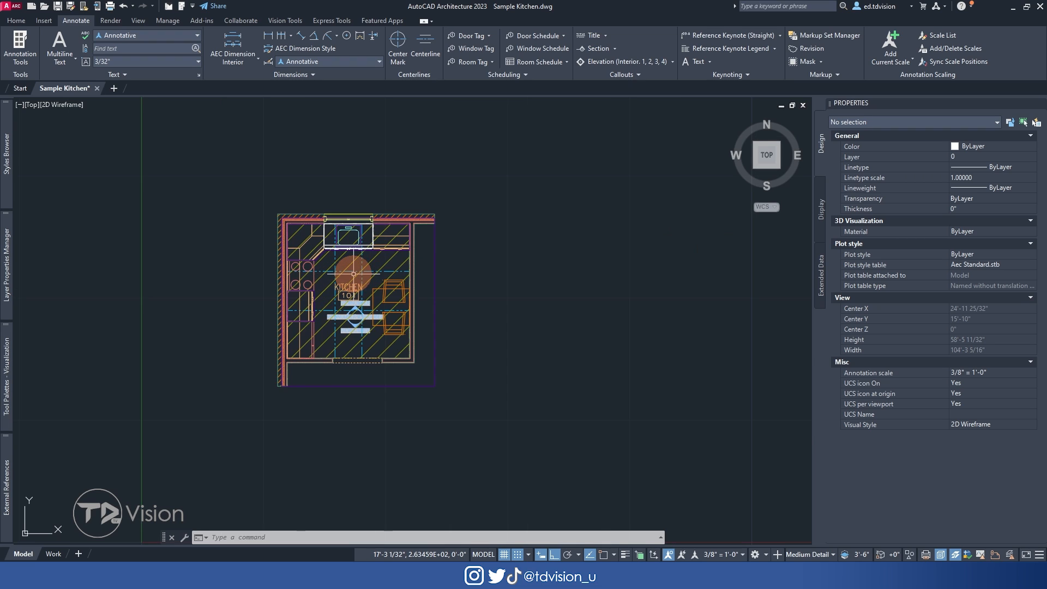
middle_drag(347, 268, 422, 271)
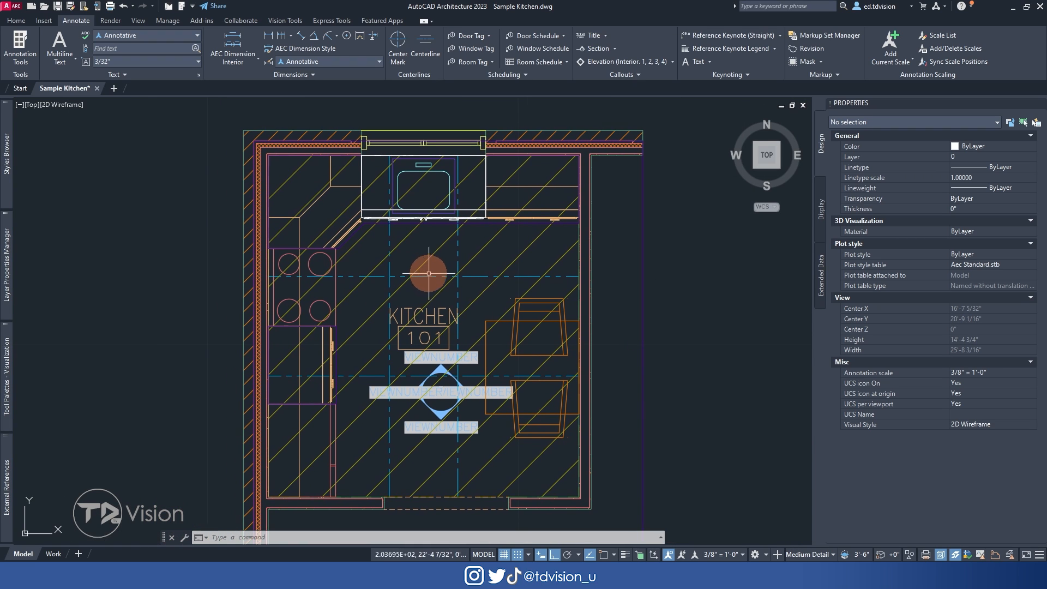
scroll(434, 276, down, 2)
scroll(434, 276, up, 2)
click(434, 276)
middle_drag(446, 235, 418, 309)
middle_drag(411, 346, 428, 278)
click(386, 340)
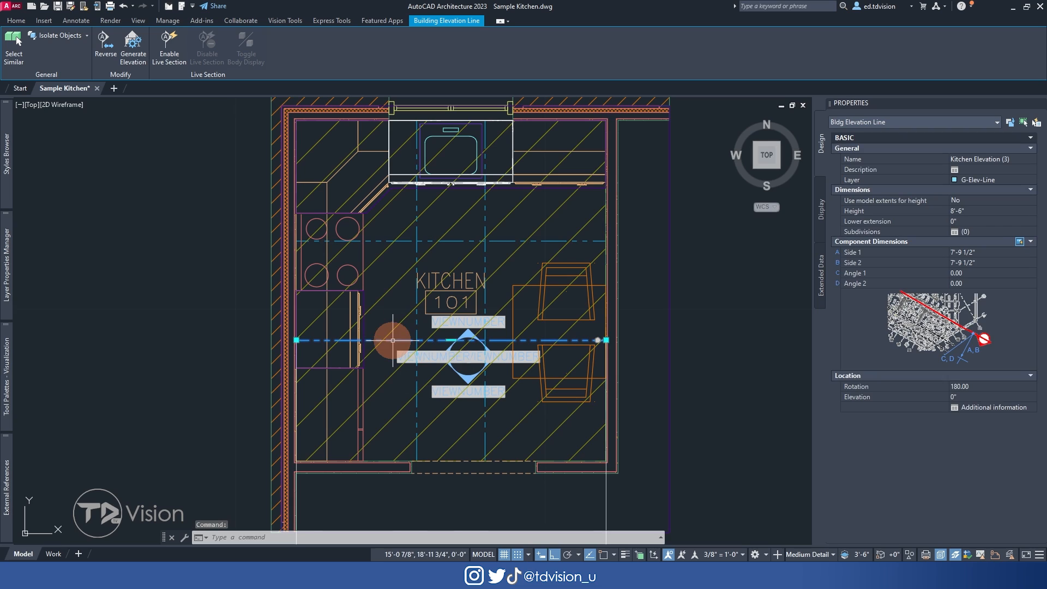
click(448, 340)
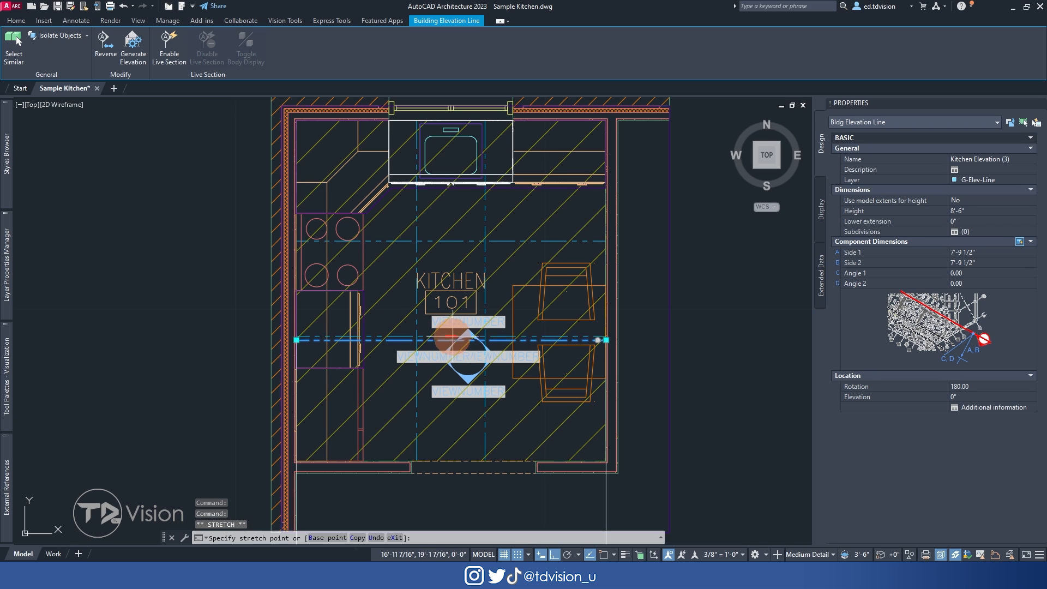
click(490, 256)
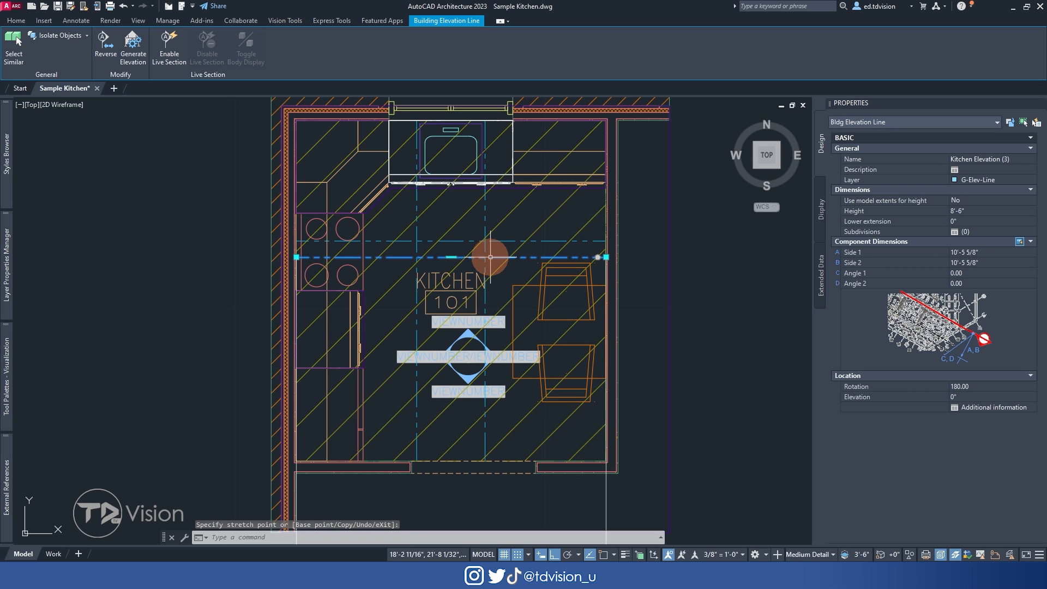
- Move the Kitchen Elevation (4) line east, away from the range wall, so its sides measure about 9'-5 5/16"
click(418, 227)
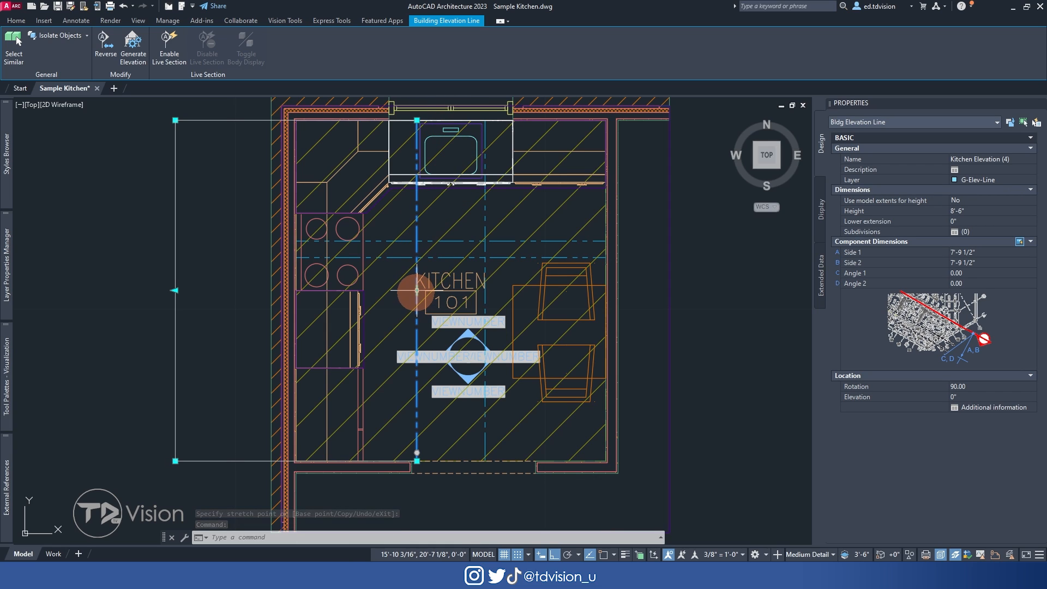
click(417, 291)
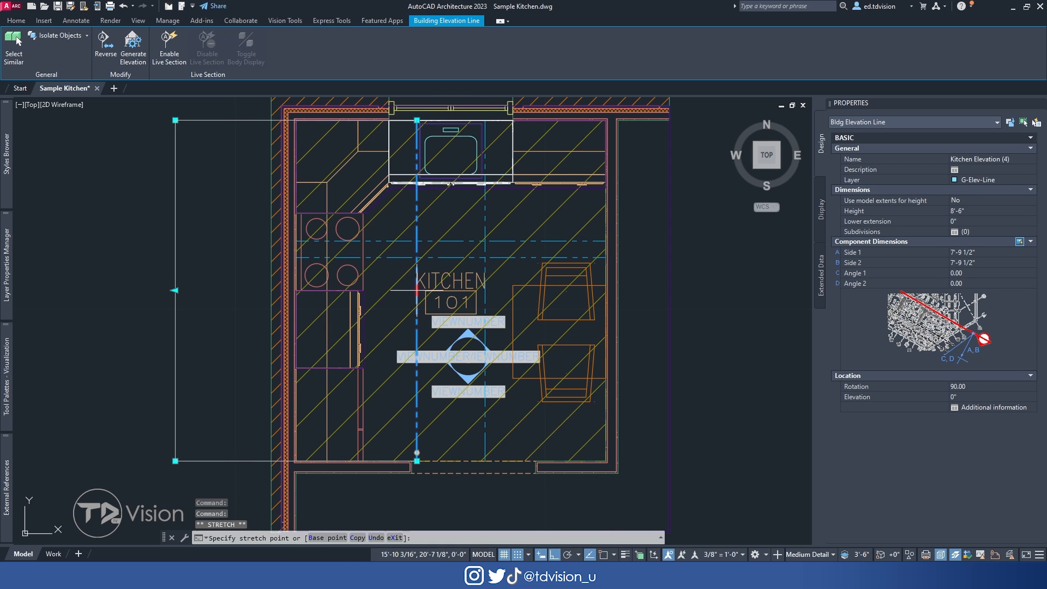
click(468, 293)
mouse_move(468, 284)
middle_down()
mouse_move(526, 171)
mouse_move(482, 257)
middle_up()
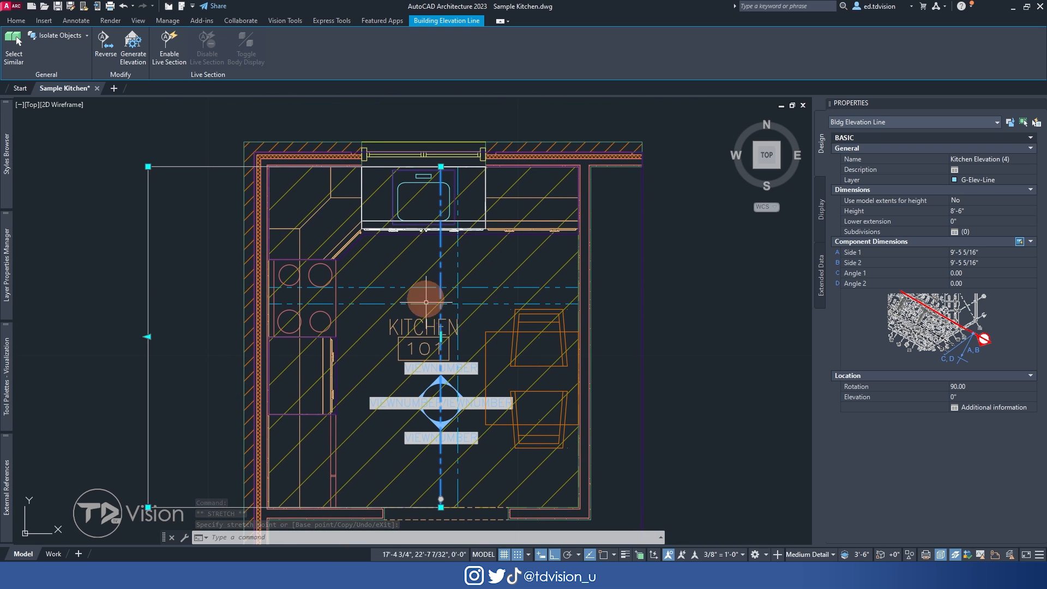
- Select all four 2D kitchen elevations and refresh them from the adjusted elevation lines
scroll(449, 259, down, 8)
mouse_move(543, 287)
middle_down()
mouse_move(335, 301)
mouse_move(400, 307)
middle_up()
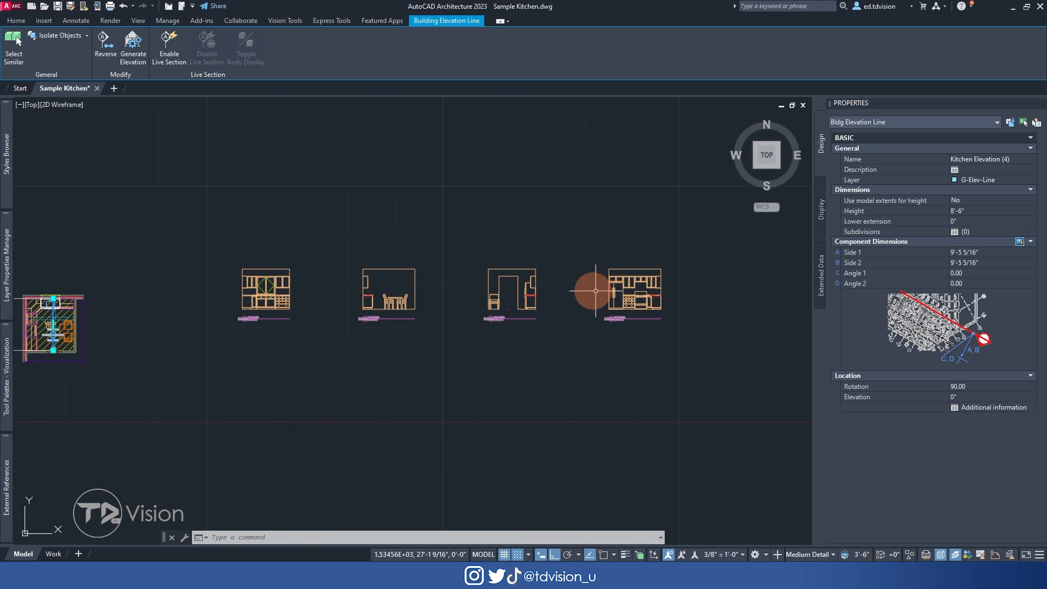
click(695, 275)
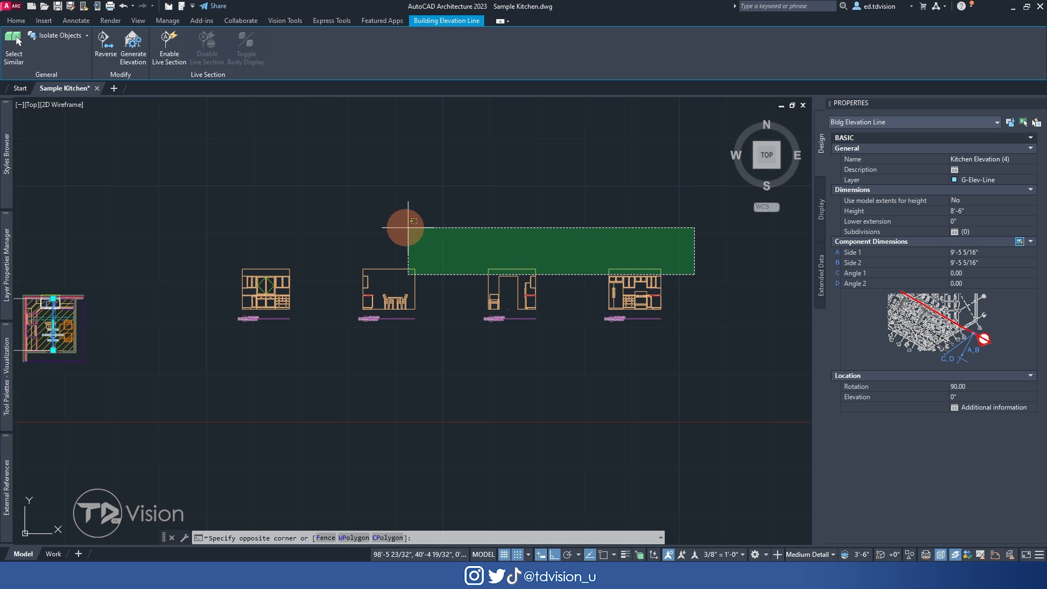
click(268, 218)
click(193, 35)
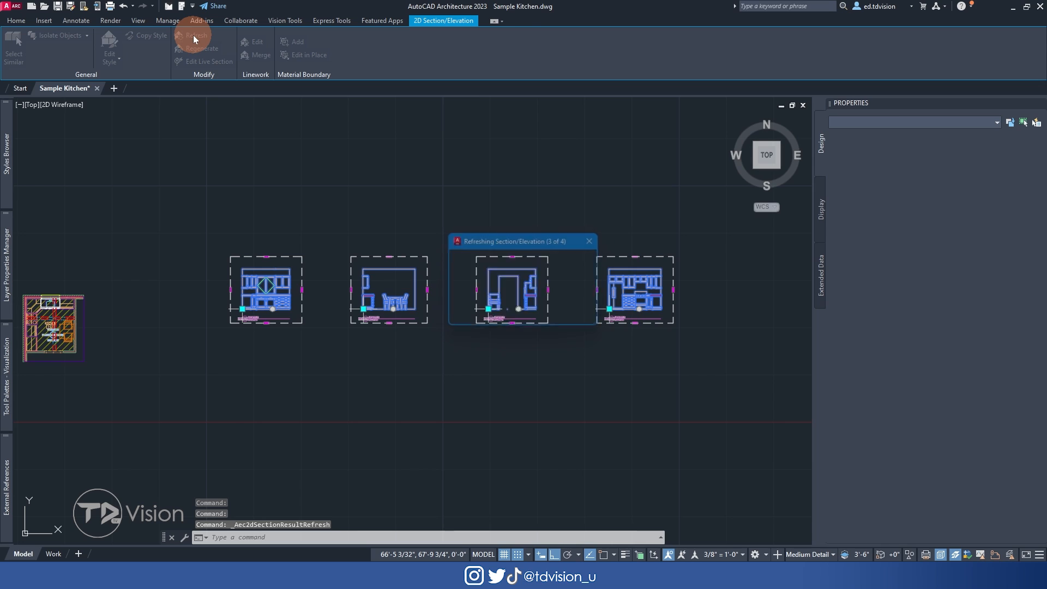
- Examine the refreshed elevations and compare them with the elevation lines and base cabinets in the kitchen plan
scroll(670, 297, up, 10)
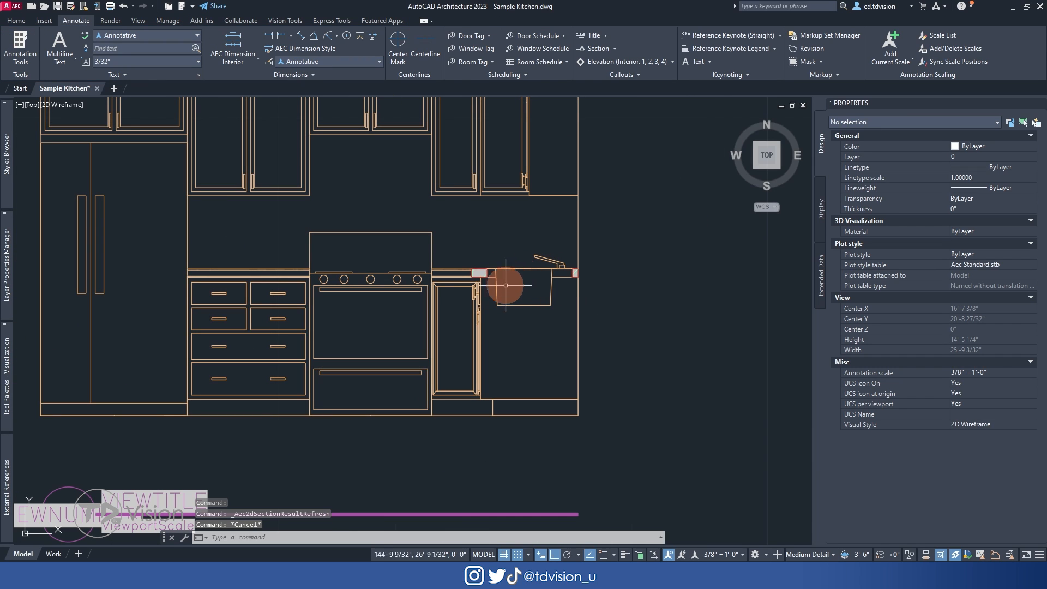
scroll(551, 275, up, 2)
scroll(480, 306, down, 8)
scroll(503, 327, up, 4)
scroll(353, 303, down, 6)
scroll(353, 304, up, 6)
scroll(256, 296, down, 4)
middle_drag(253, 297, 495, 289)
scroll(332, 271, up, 5)
scroll(332, 271, down, 8)
scroll(484, 251, up, 6)
mouse_move(136, 299)
middle_down()
mouse_move(485, 251)
mouse_move(422, 353)
middle_up()
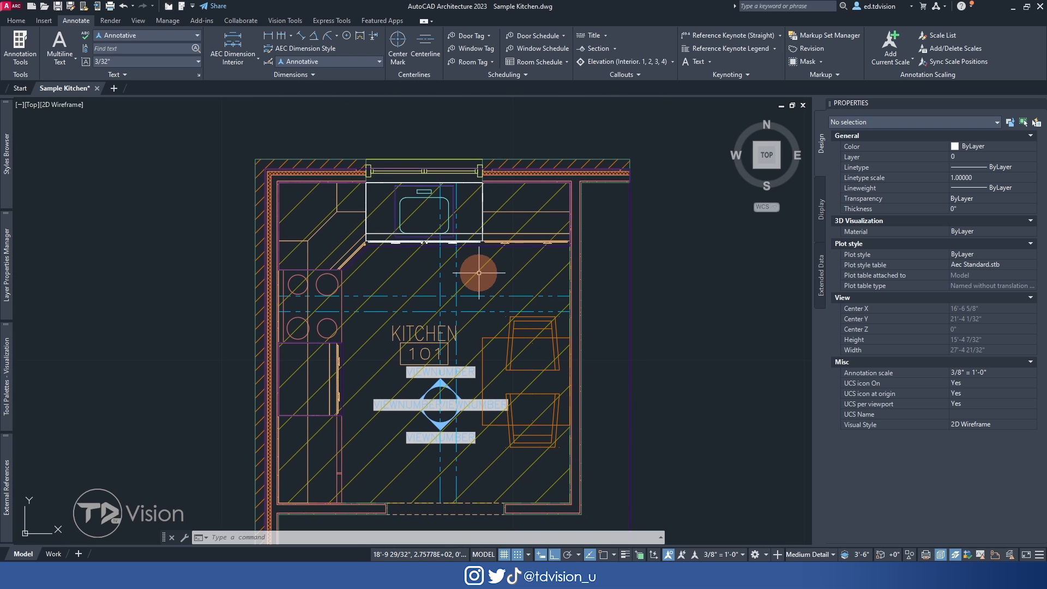
mouse_move(522, 242)
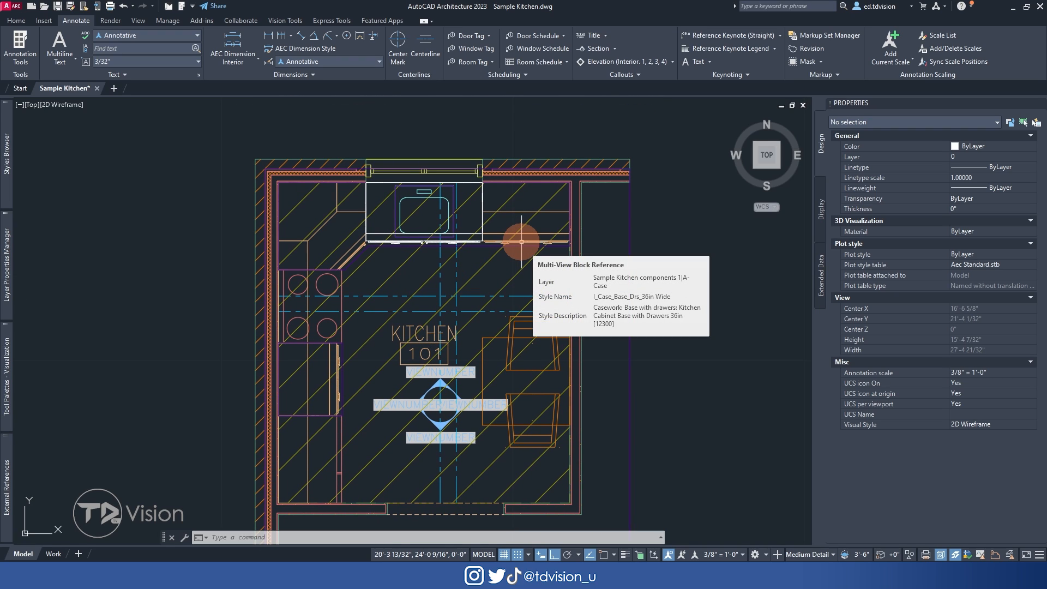
scroll(514, 311, down, 10)
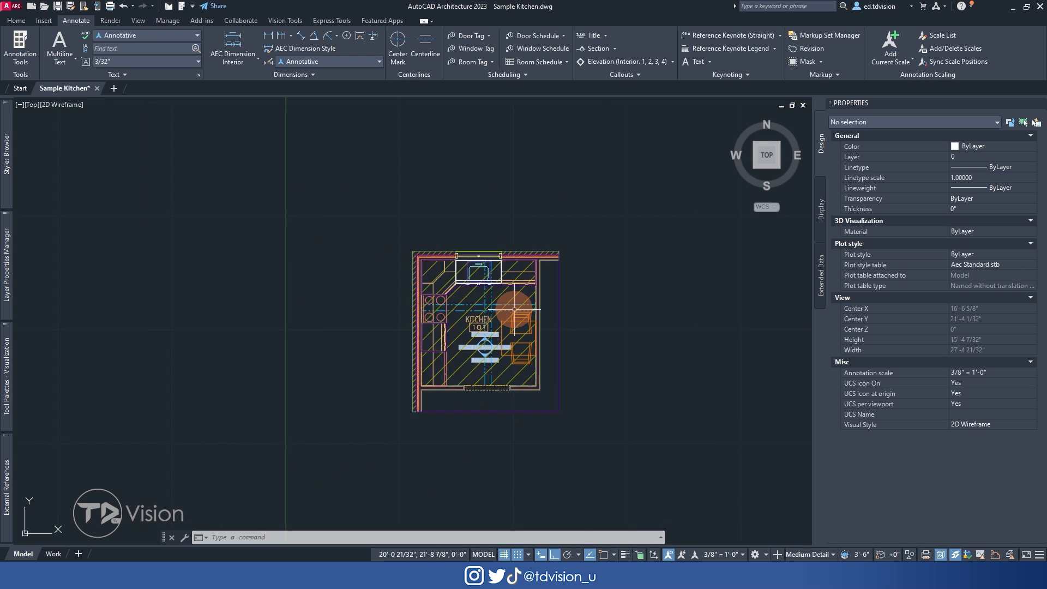
scroll(756, 303, up, 2)
middle_drag(758, 303, 420, 317)
scroll(736, 308, up, 2)
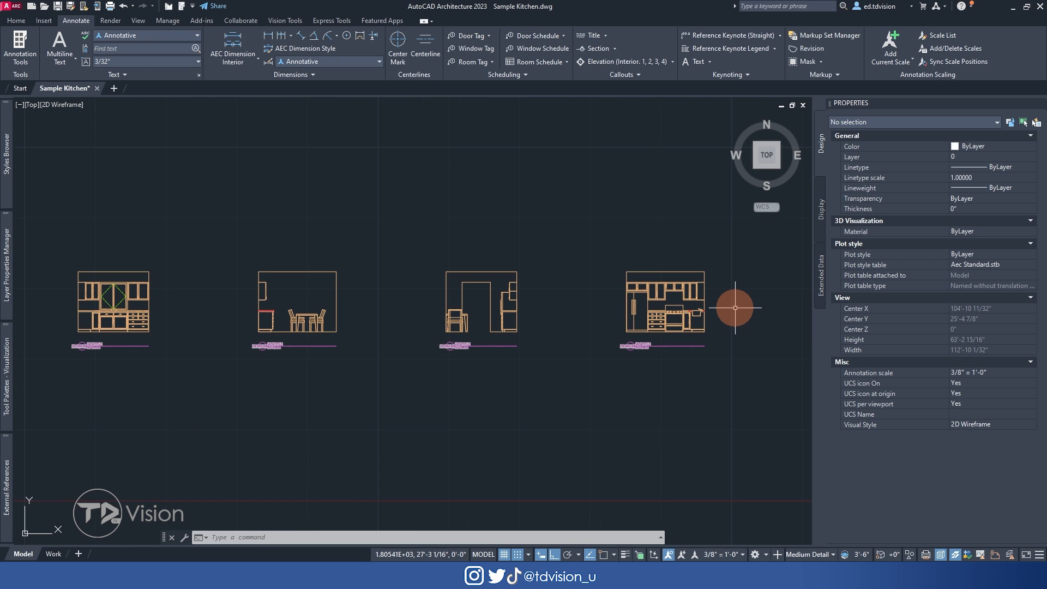
- Examine the Kitchen Elevation, Kitchen Elevation (4) and Kitchen Elevation (2) lines in the kitchen plan by selecting each
middle_drag(246, 315, 690, 276)
middle_drag(257, 292, 403, 294)
scroll(404, 284, up, 6)
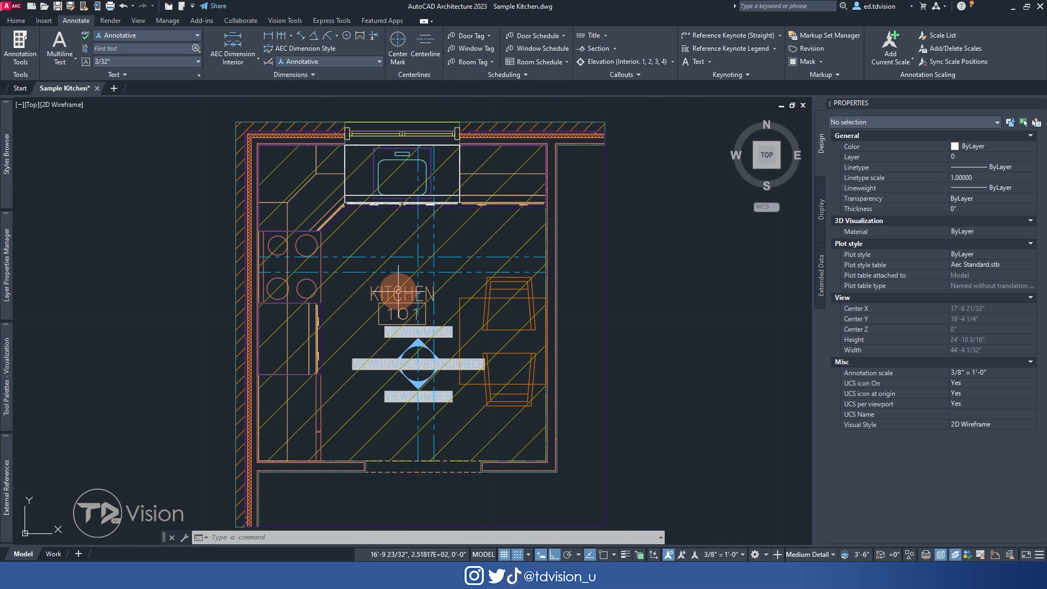
click(413, 256)
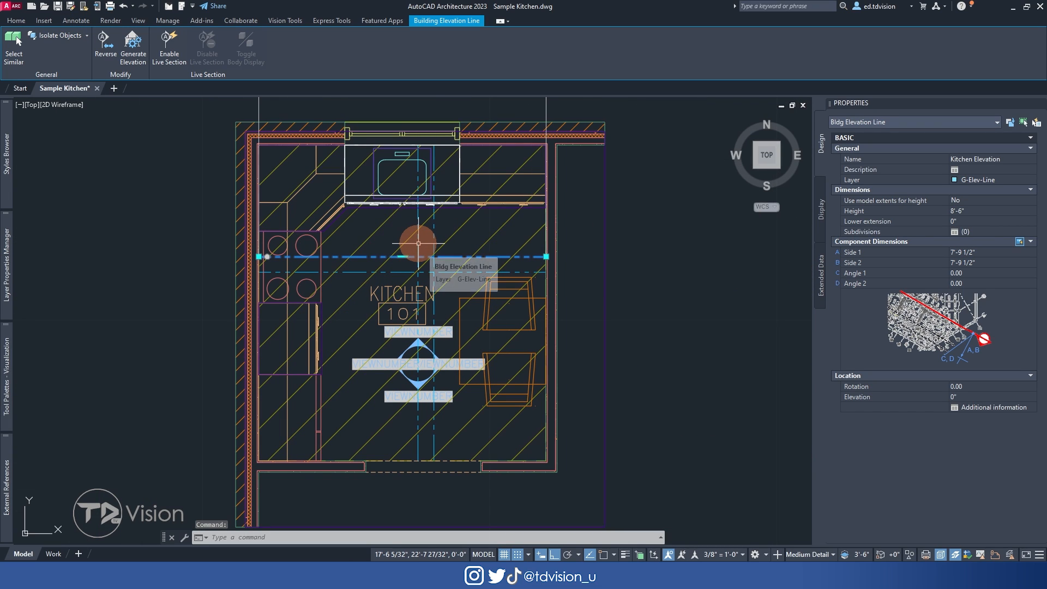
click(419, 244)
scroll(419, 244, up, 2)
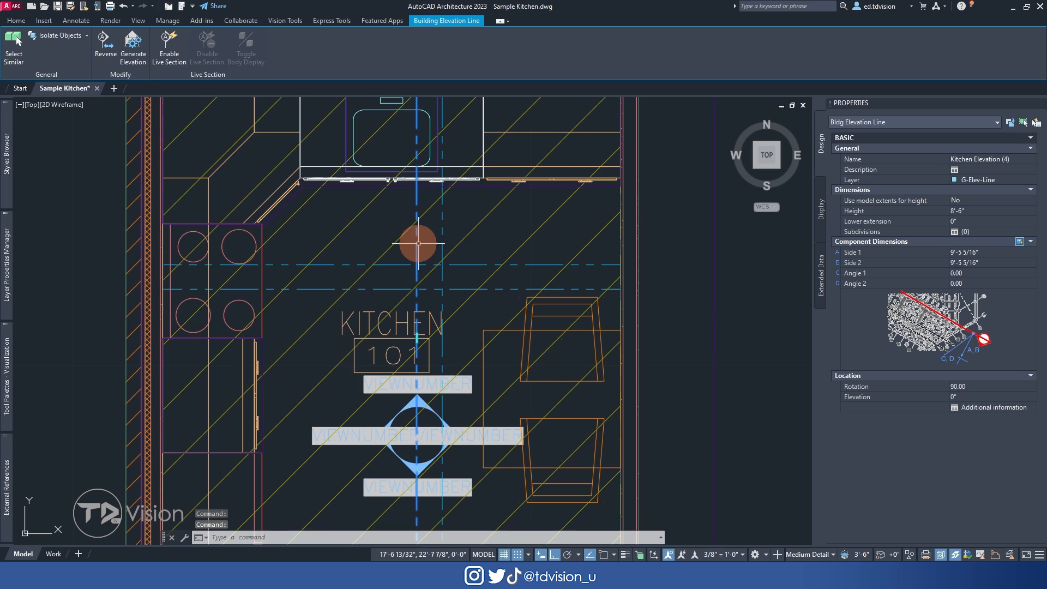
click(441, 237)
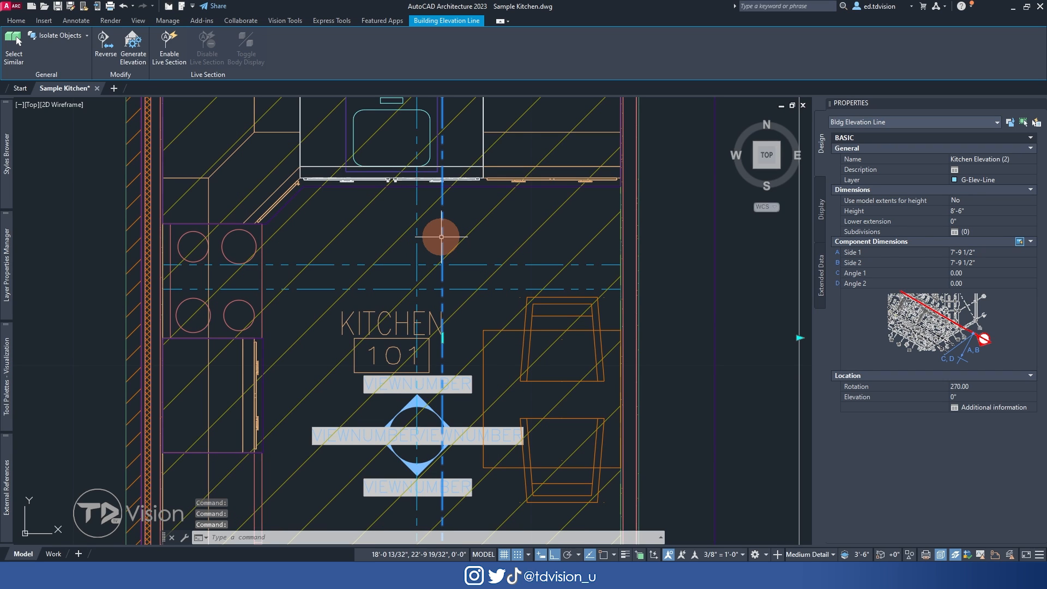
scroll(441, 237, down, 2)
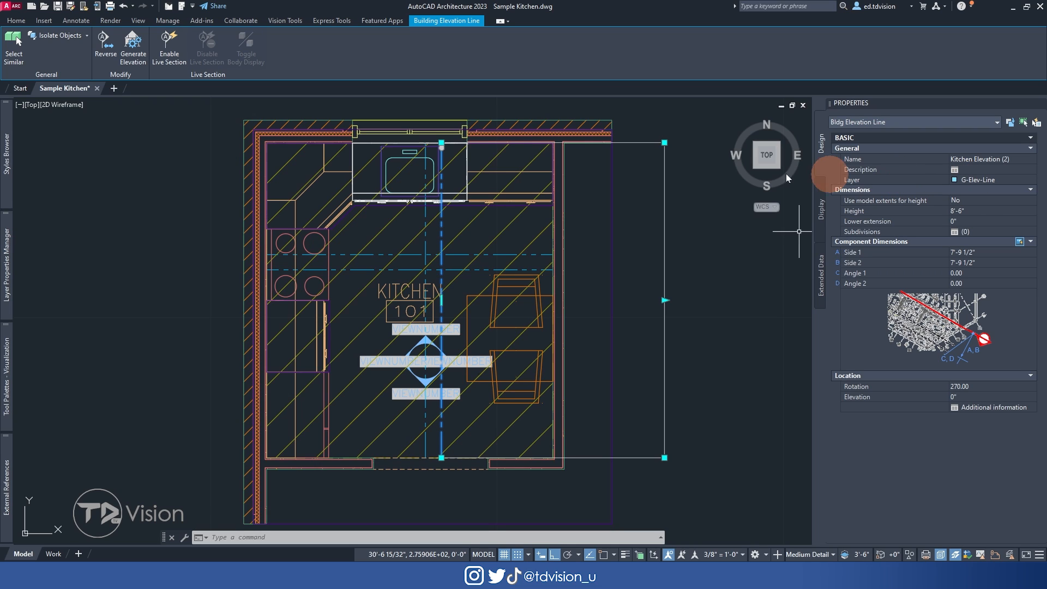
- Select a generated 2D elevation to examine which elevation line in the plan it belongs to, and clear the selection
scroll(445, 257, down, 5)
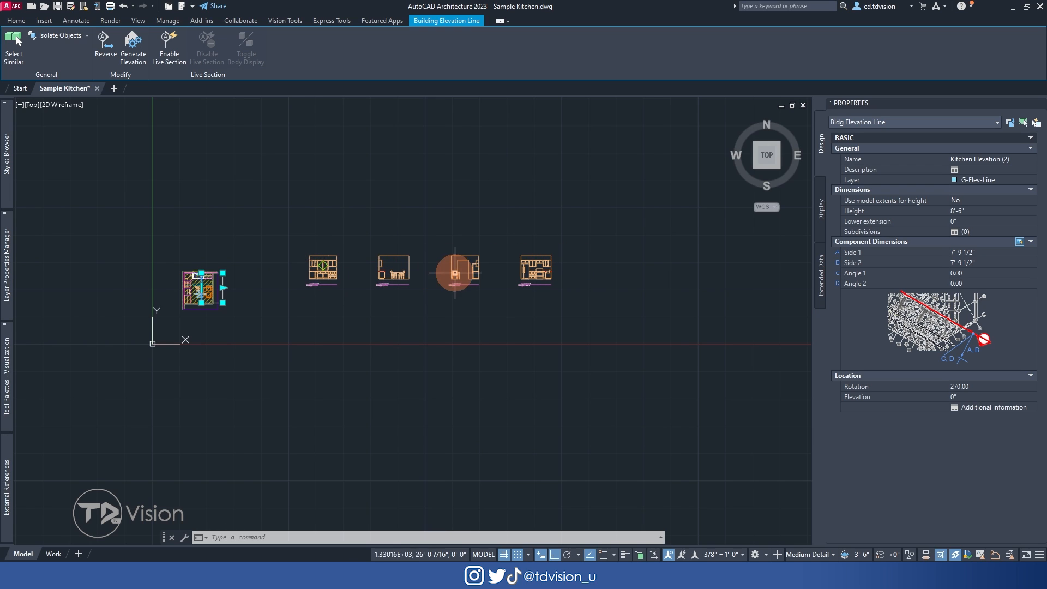
scroll(213, 283, up, 4)
scroll(188, 290, down, 3)
click(377, 266)
key(Escape)
click(369, 260)
click(364, 254)
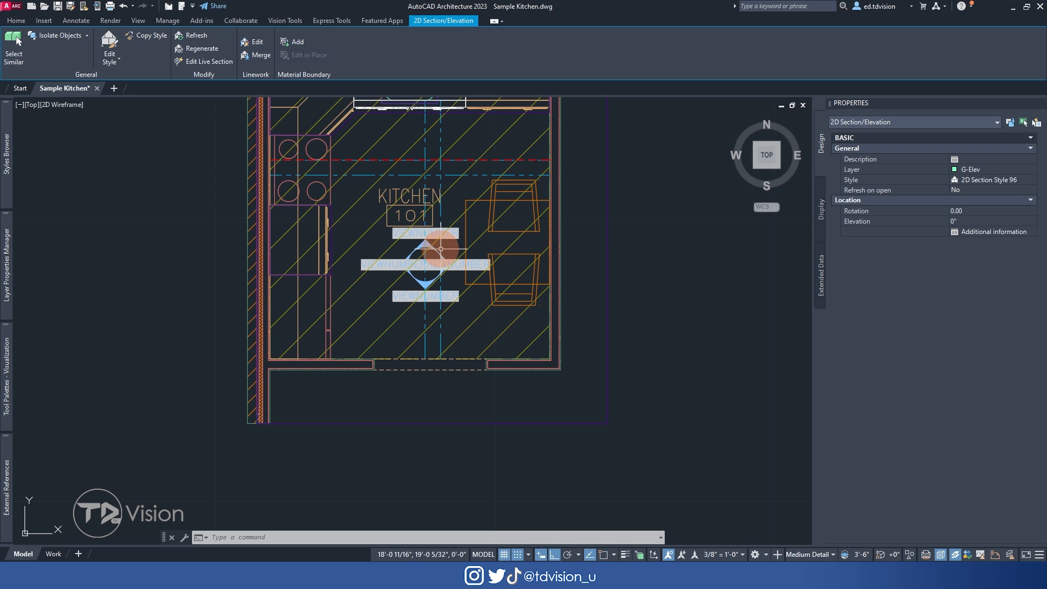
key(Escape)
key(Escape)
- Examine the sink-wall elevation's base cabinets, floor line and ceiling edge and compare them with the kitchen plan
scroll(410, 295, down, 8)
scroll(656, 261, up, 6)
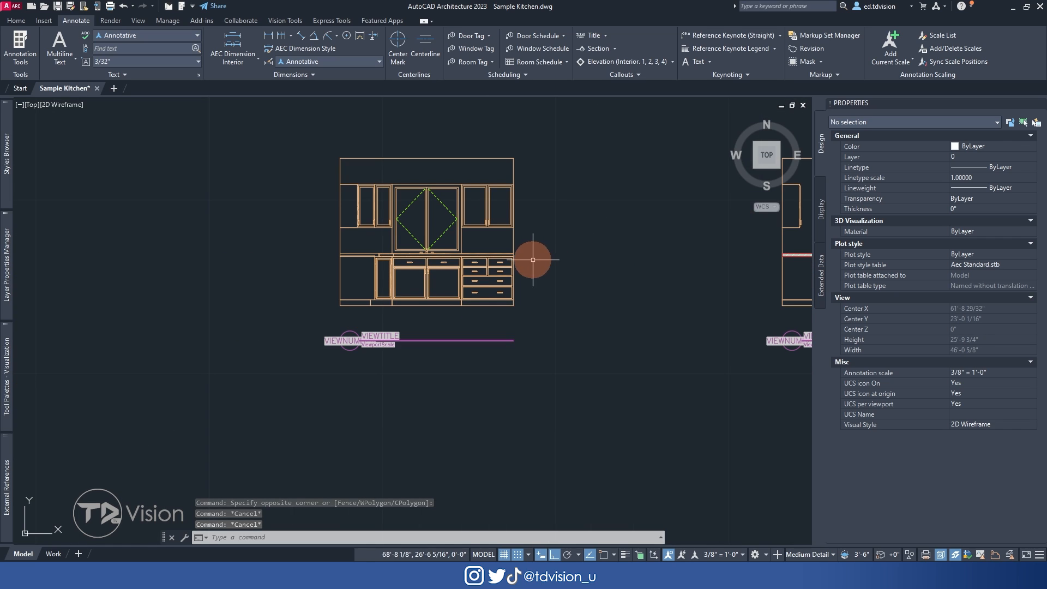
scroll(540, 266, down, 3)
middle_drag(322, 295, 408, 272)
scroll(408, 257, up, 1)
middle_drag(683, 266, 445, 278)
scroll(473, 221, up, 5)
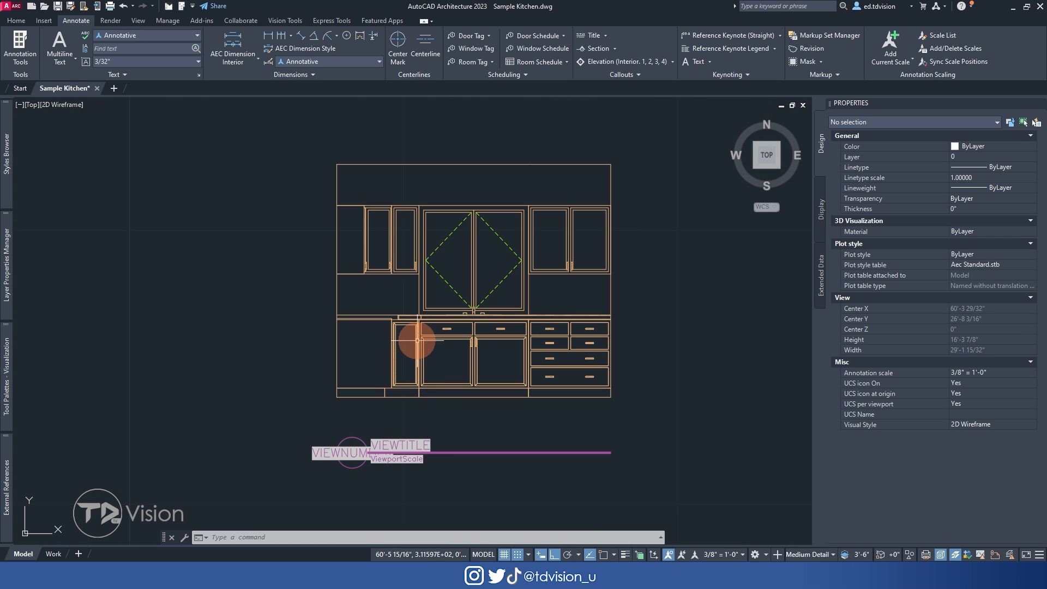
scroll(613, 327, down, 5)
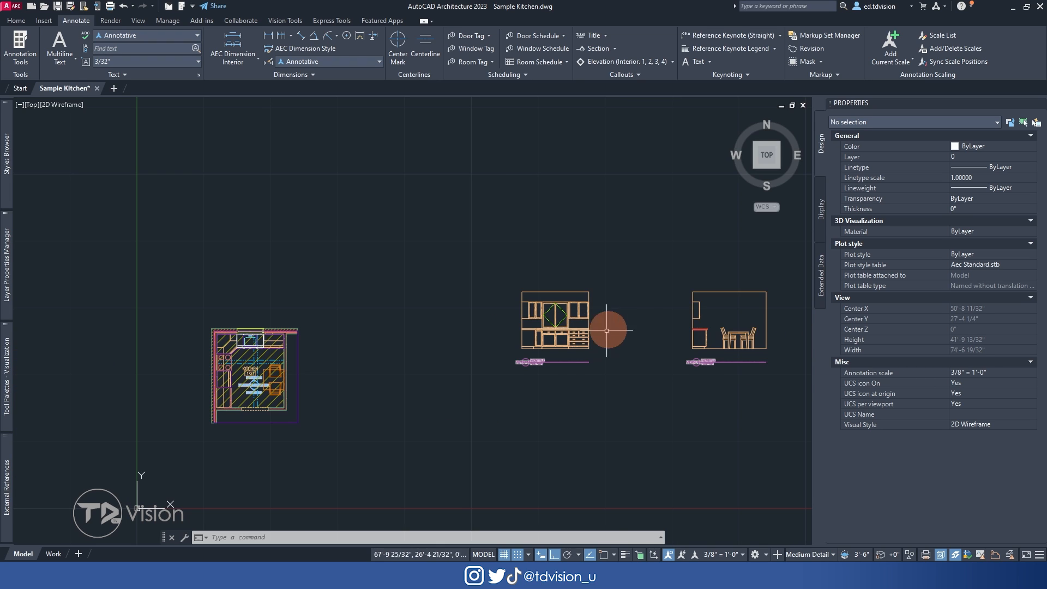
middle_drag(613, 327, 338, 319)
middle_drag(213, 317, 306, 313)
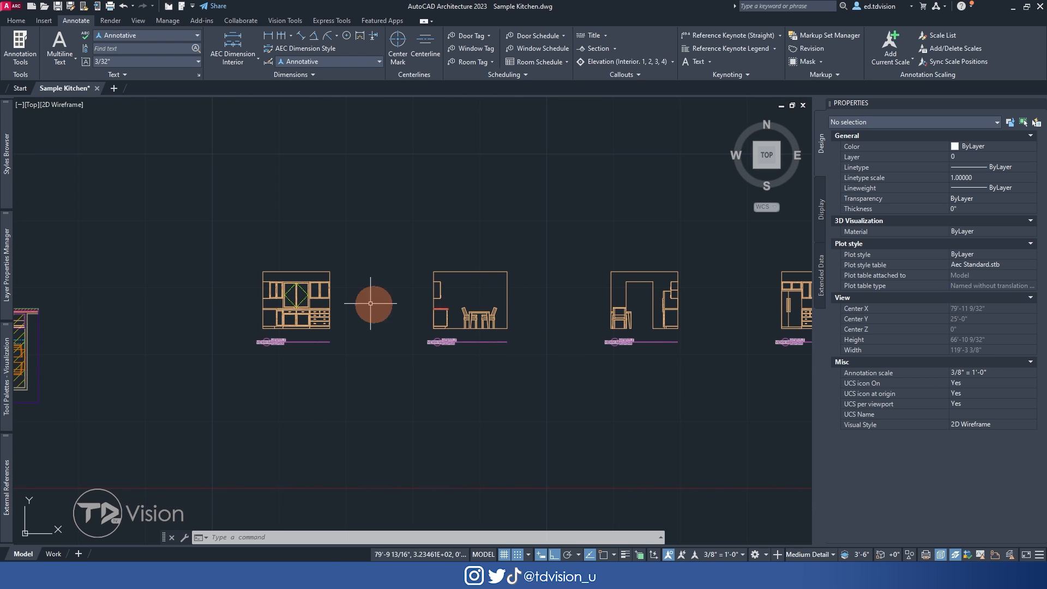
scroll(275, 331, up, 5)
scroll(556, 316, down, 2)
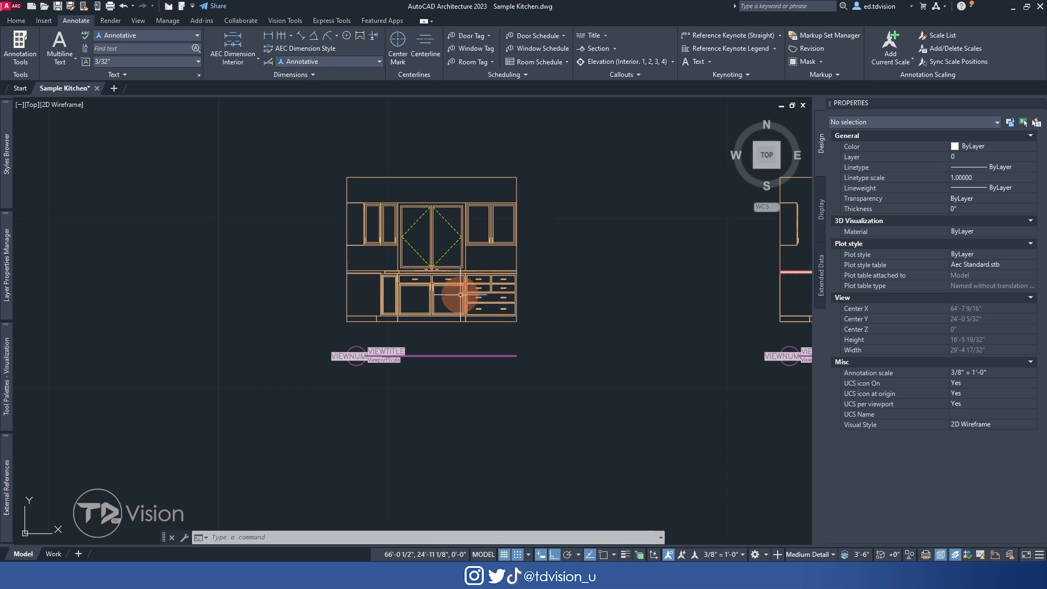
scroll(373, 238, up, 2)
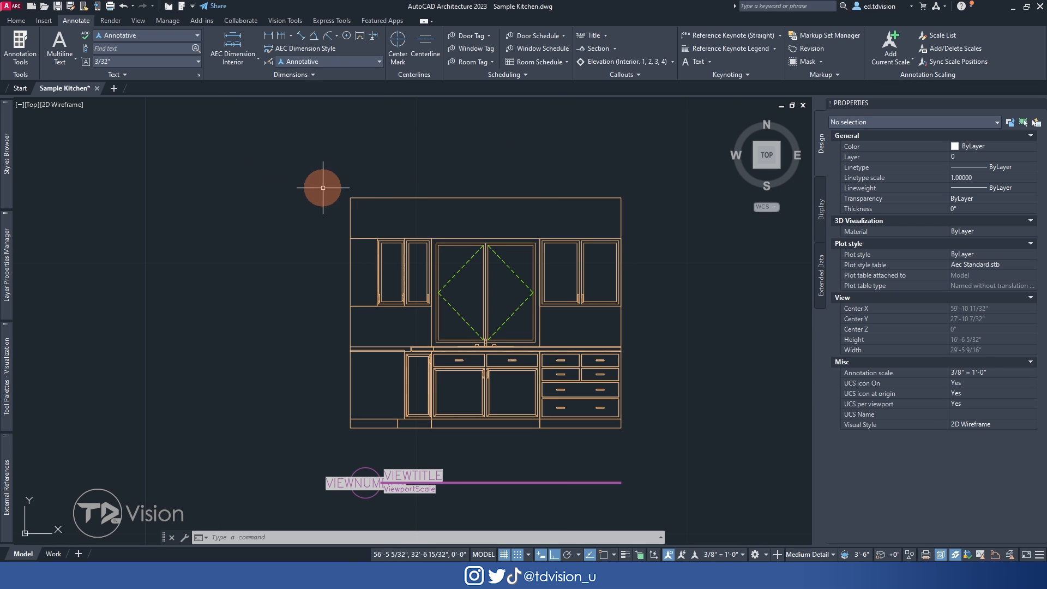
middle_drag(518, 461, 515, 344)
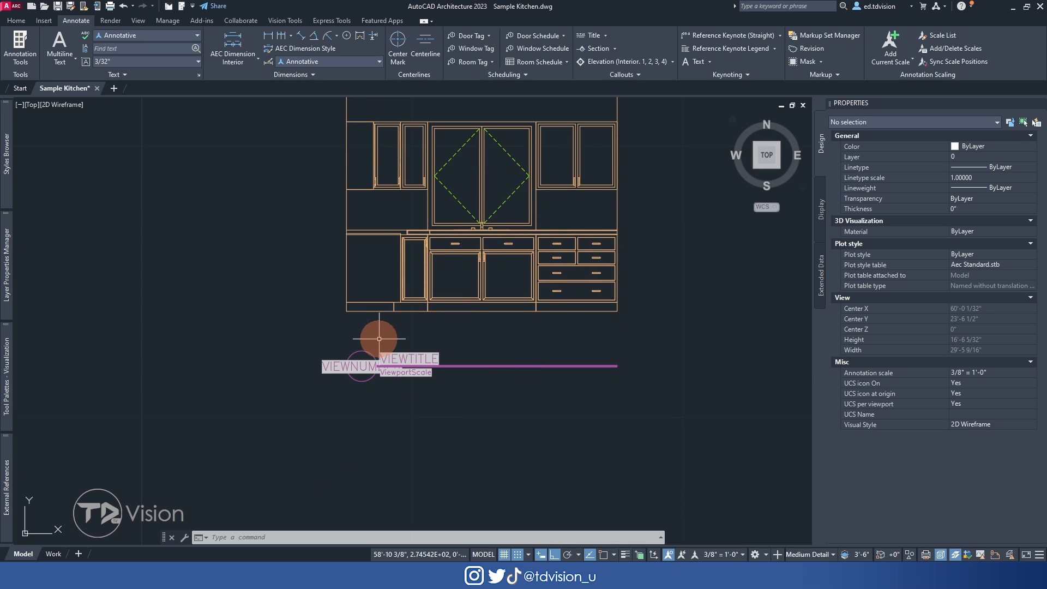
middle_drag(671, 295, 666, 341)
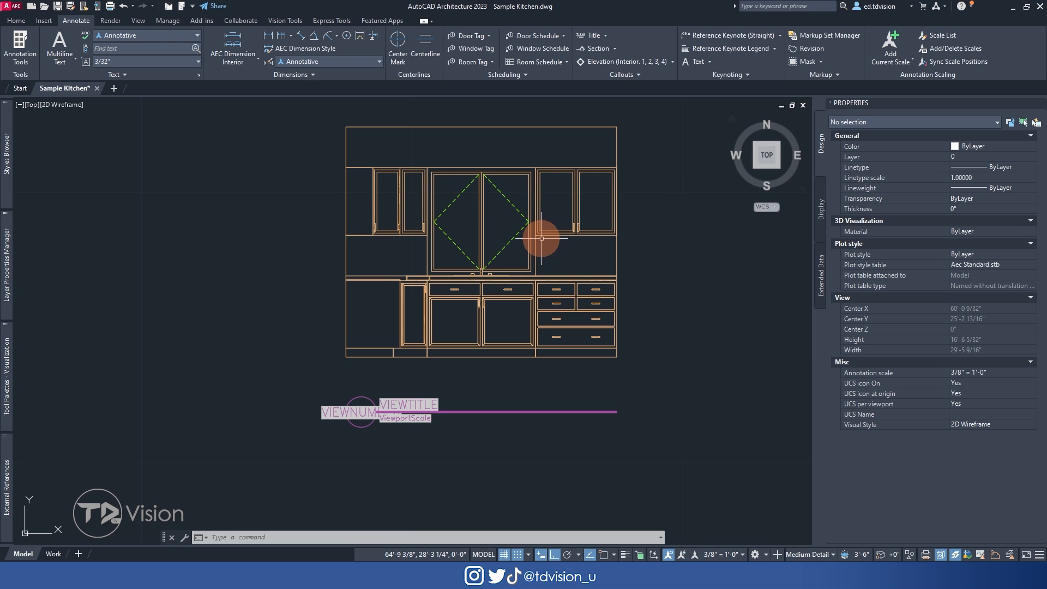
scroll(540, 238, down, 6)
scroll(540, 238, up, 6)
scroll(538, 234, down, 4)
mouse_move(278, 281)
middle_down()
mouse_move(195, 301)
mouse_move(409, 253)
middle_up()
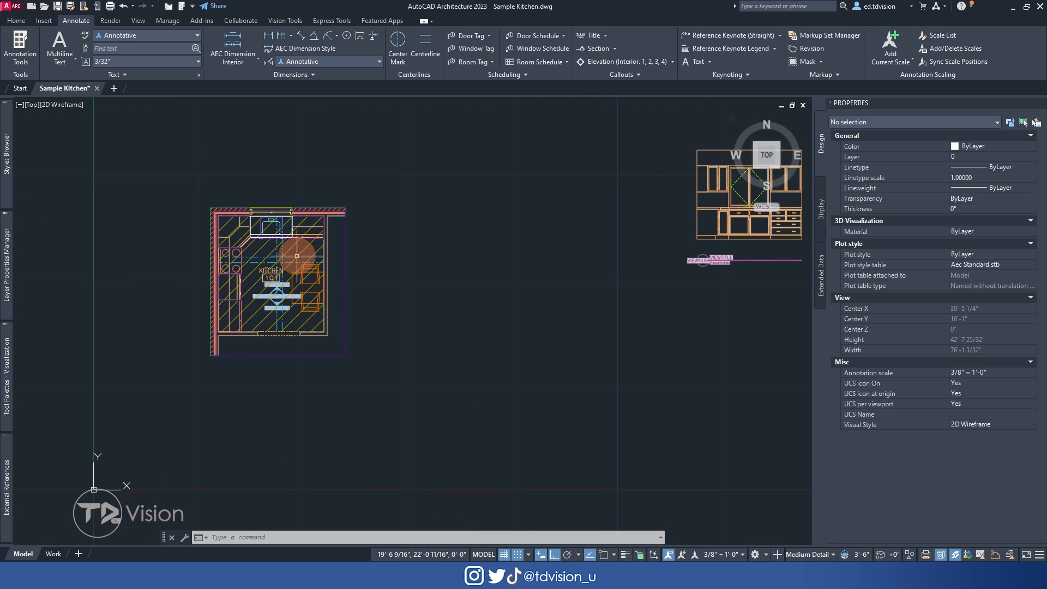
scroll(276, 258, down, 3)
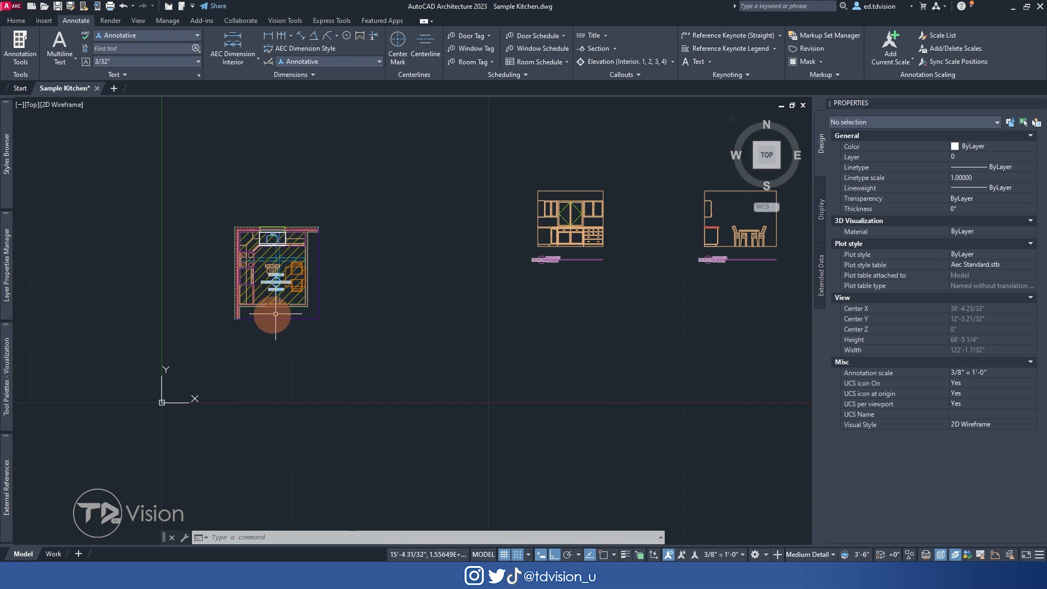
- Orbit the kitchen into a 3D view, select the Kitchen Elevation (2) line, and compare its volume with the 2D elevations
shift+middle_drag(275, 305, 322, 254)
shift+drag(322, 254, 362, 189)
scroll(311, 265, up, 5)
mouse_move(314, 266)
shift+middle_down()
mouse_move(369, 262)
mouse_move(307, 266)
mouse_move(306, 250)
mouse_move(307, 268)
shift+middle_up()
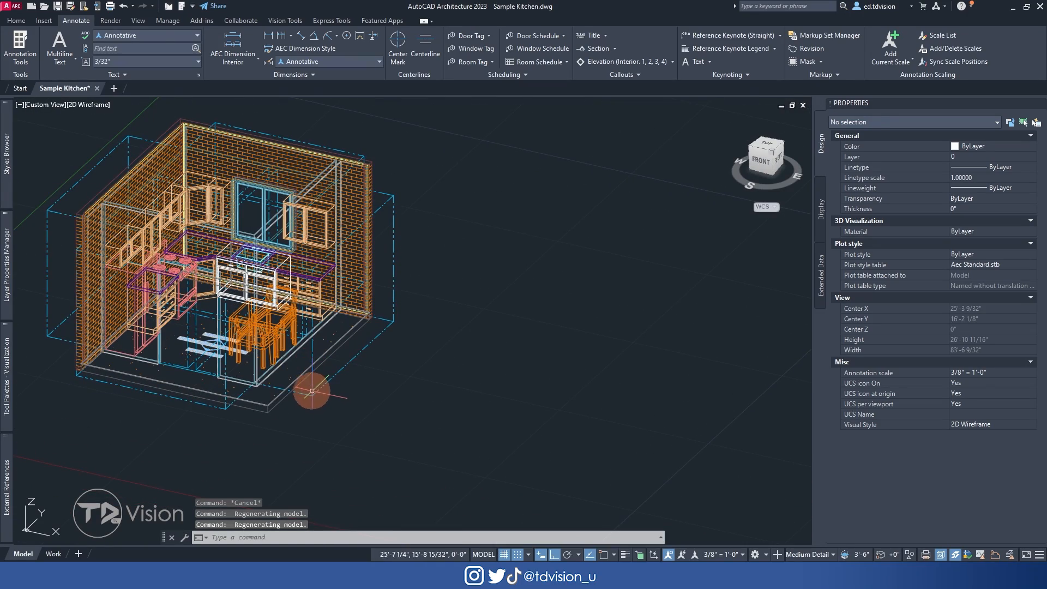
click(312, 391)
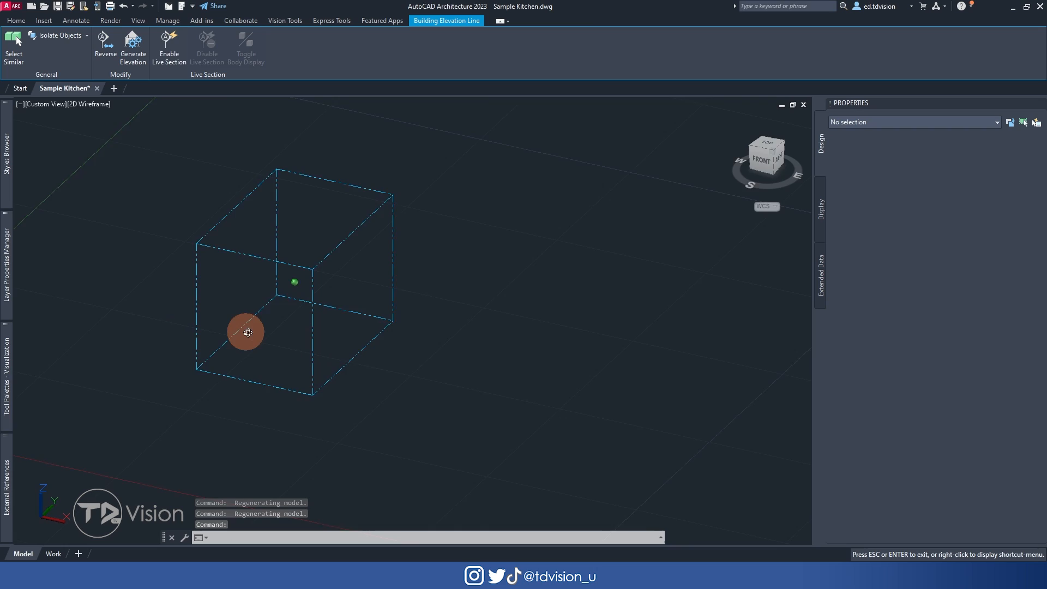
shift+middle_drag(243, 329, 222, 350)
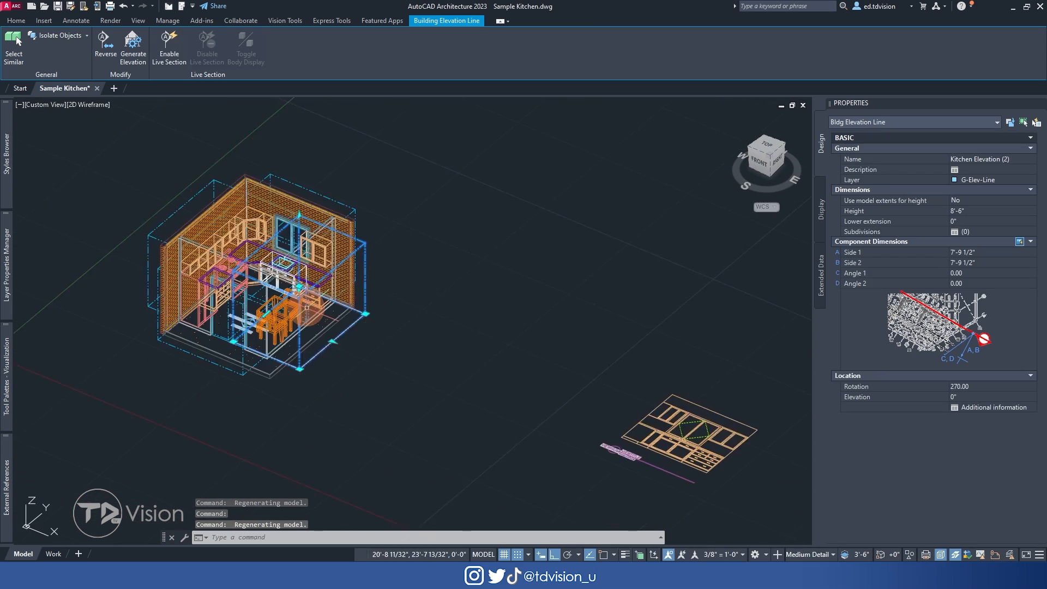
scroll(307, 308, down, 3)
middle_drag(455, 357, 386, 318)
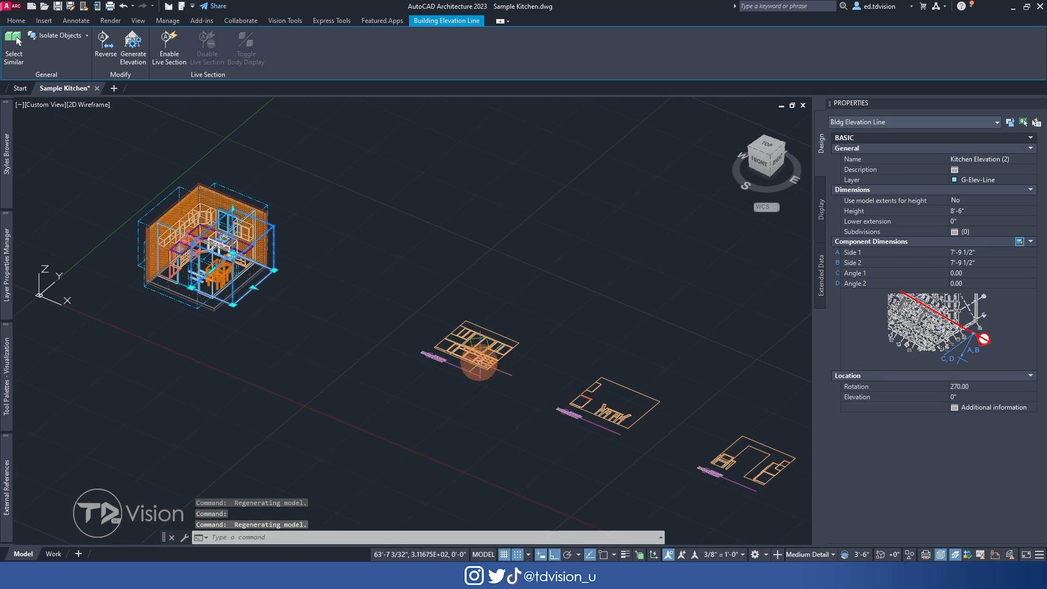
scroll(214, 252, up, 2)
middle_drag(214, 252, 320, 266)
scroll(320, 267, up, 2)
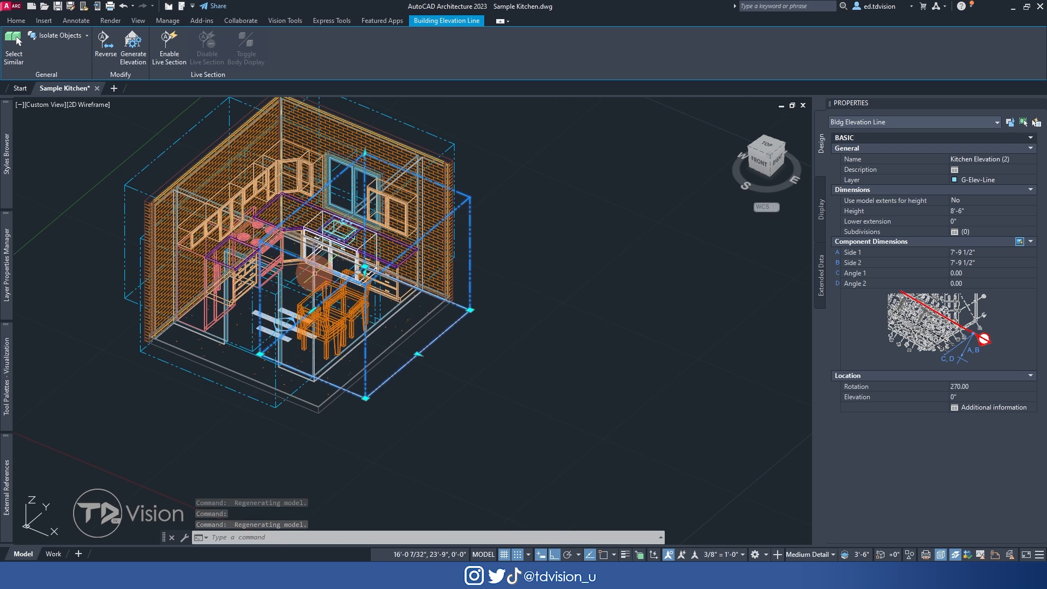
scroll(314, 273, down, 4)
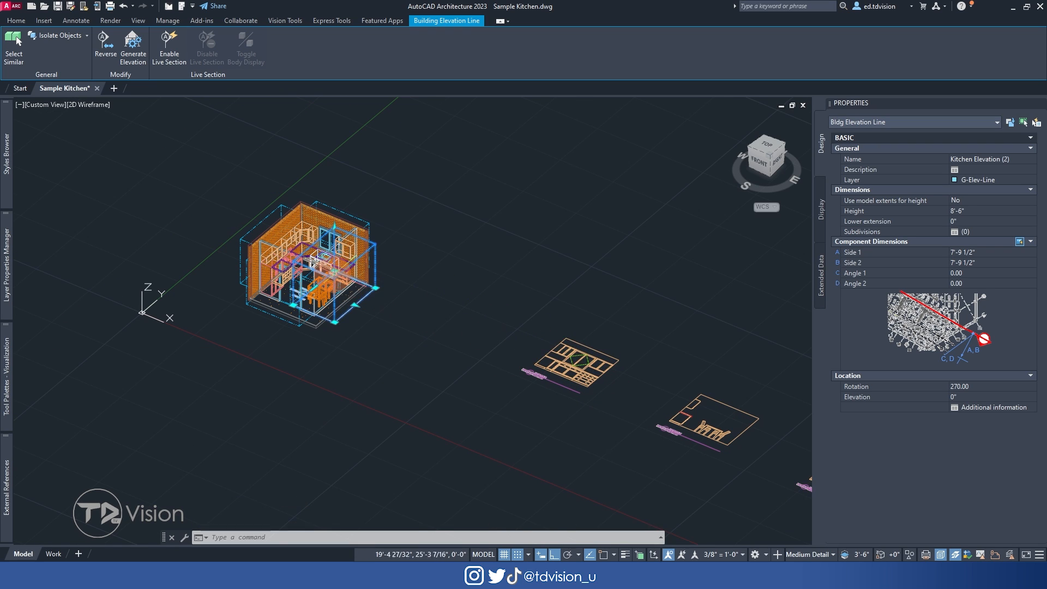
- Examine the elevation line volumes against the kitchen's floor and walls from low and high 3D angles
scroll(336, 274, up, 4)
middle_drag(344, 294, 365, 273)
mouse_move(354, 334)
shift+middle_down()
mouse_move(355, 269)
mouse_move(350, 294)
shift+middle_up()
scroll(296, 331, up, 2)
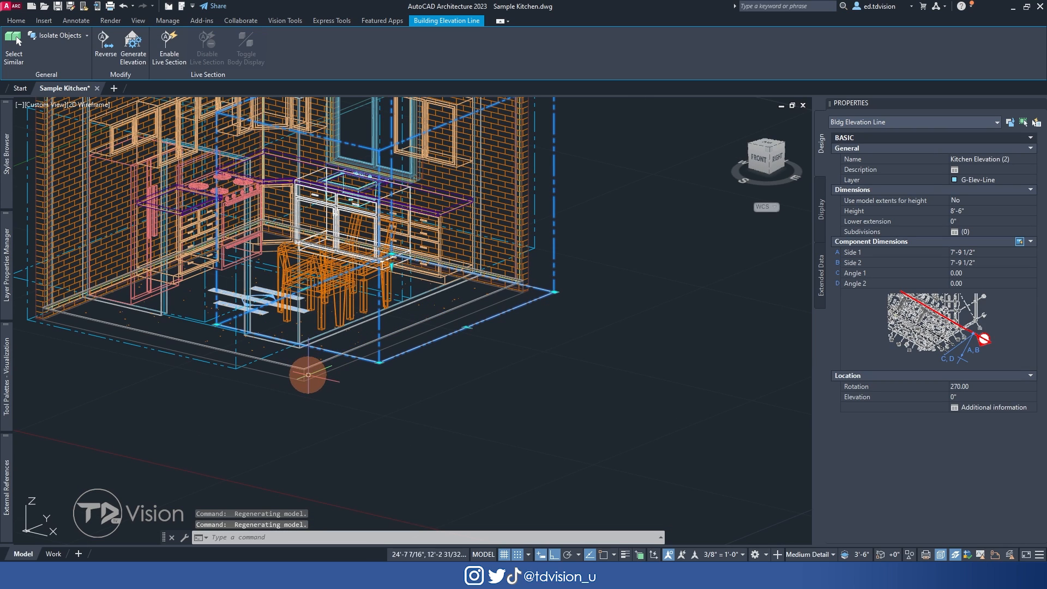
shift+middle_drag(308, 375, 363, 347)
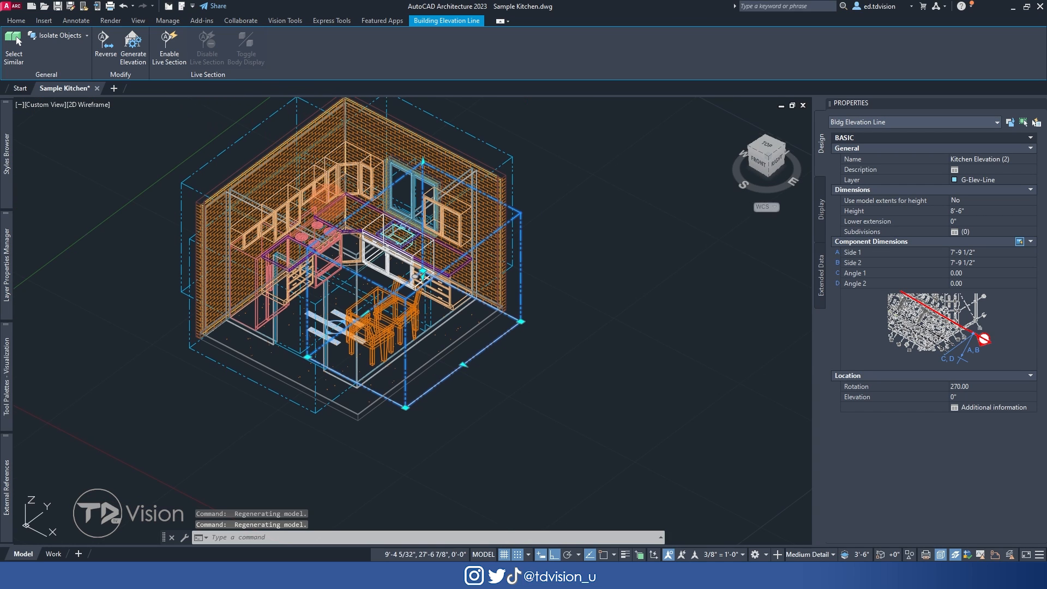
shift+middle_drag(378, 243, 372, 264)
scroll(372, 264, up, 2)
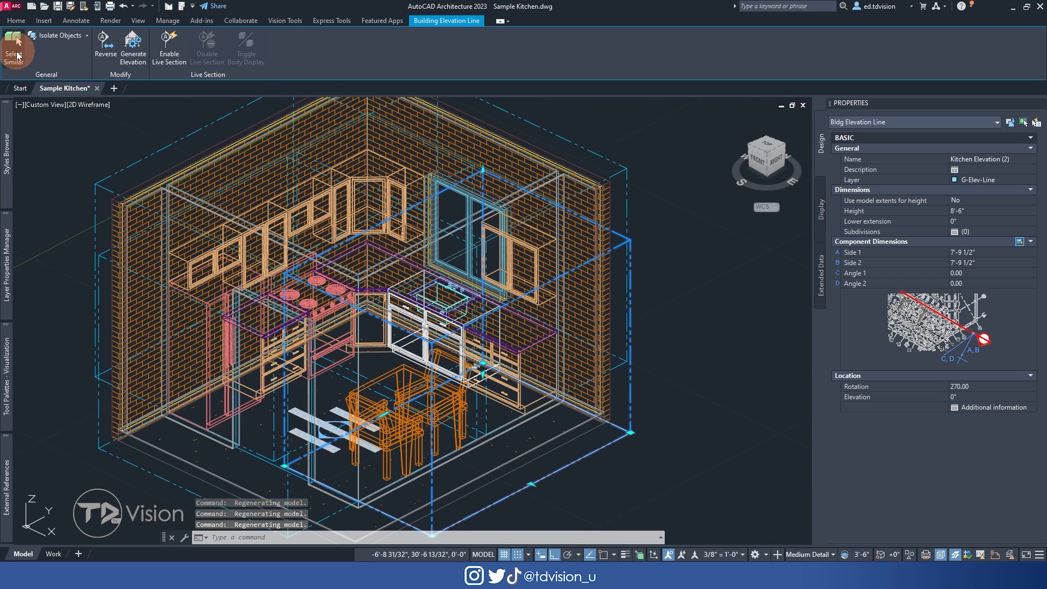
- Select all four building elevation lines and set their elevation to -6"
click(17, 55)
click(956, 397)
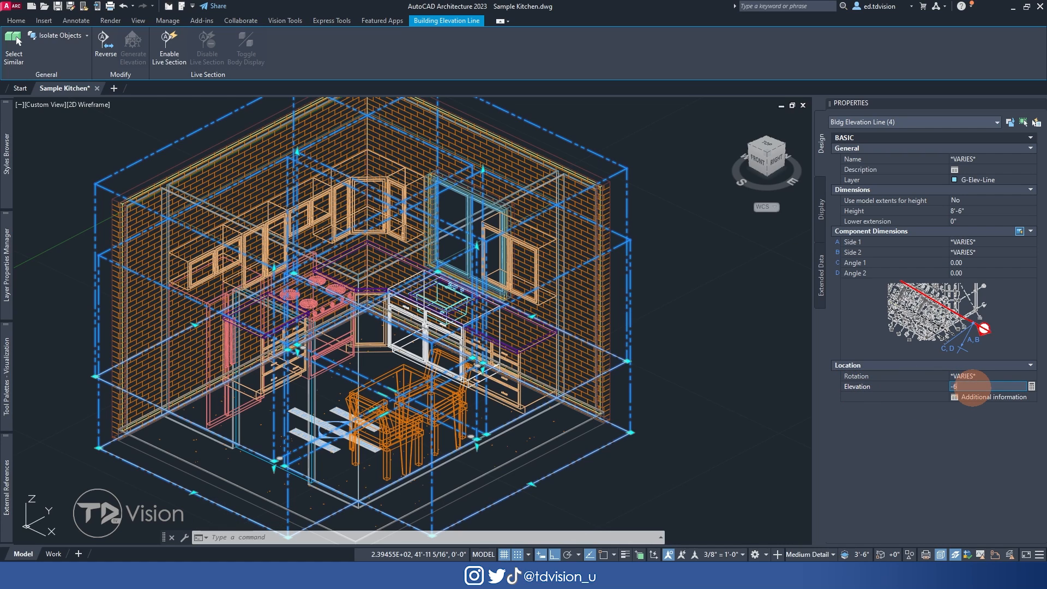
text(-6)
key(Return)
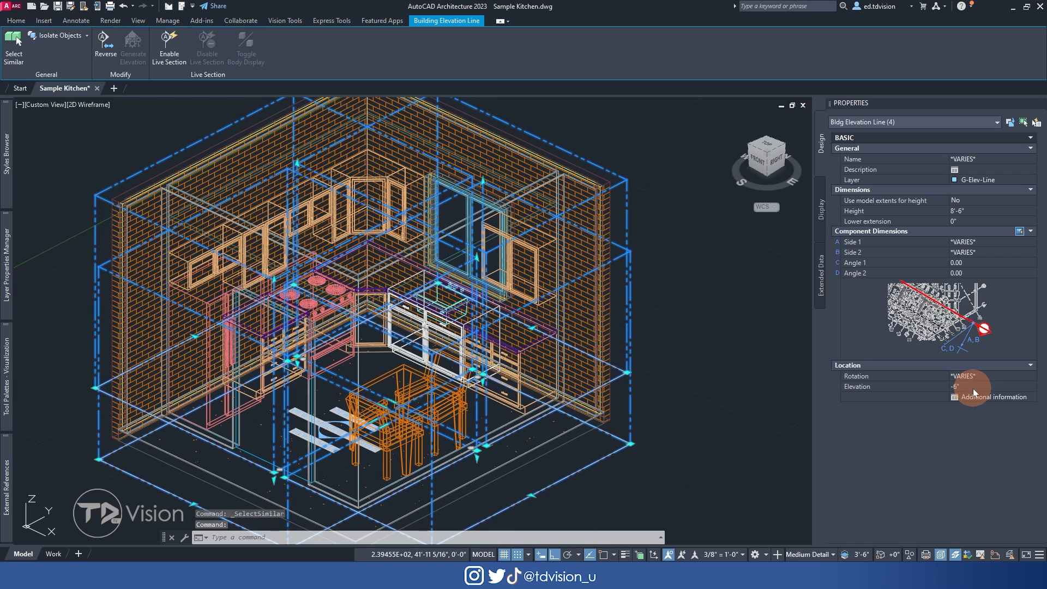
- Set the height of the four elevation lines to 9'-0" and check their upper edge against the walls from the side
click(959, 213)
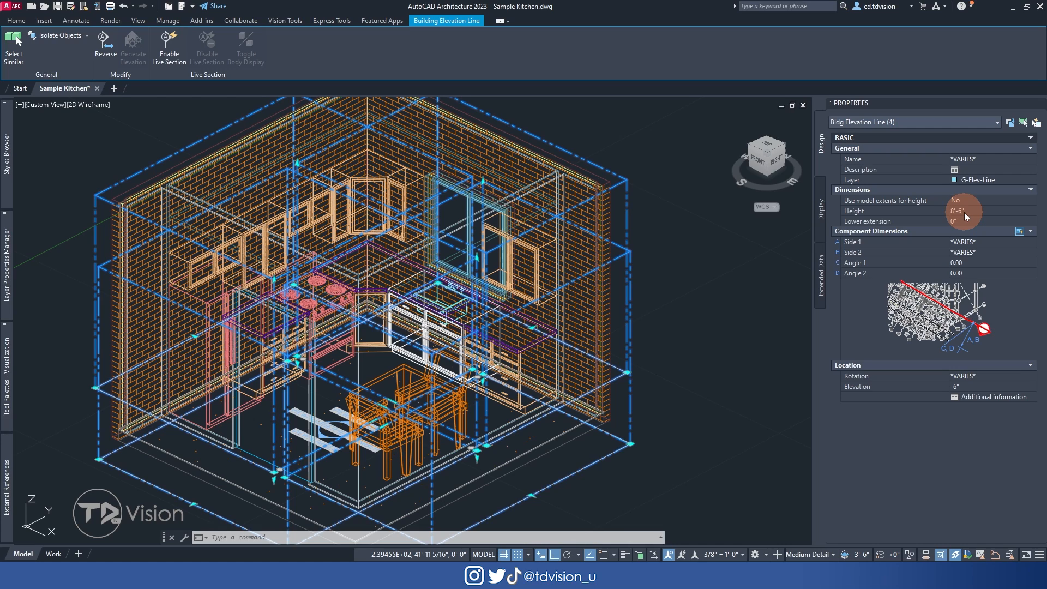
click(974, 212)
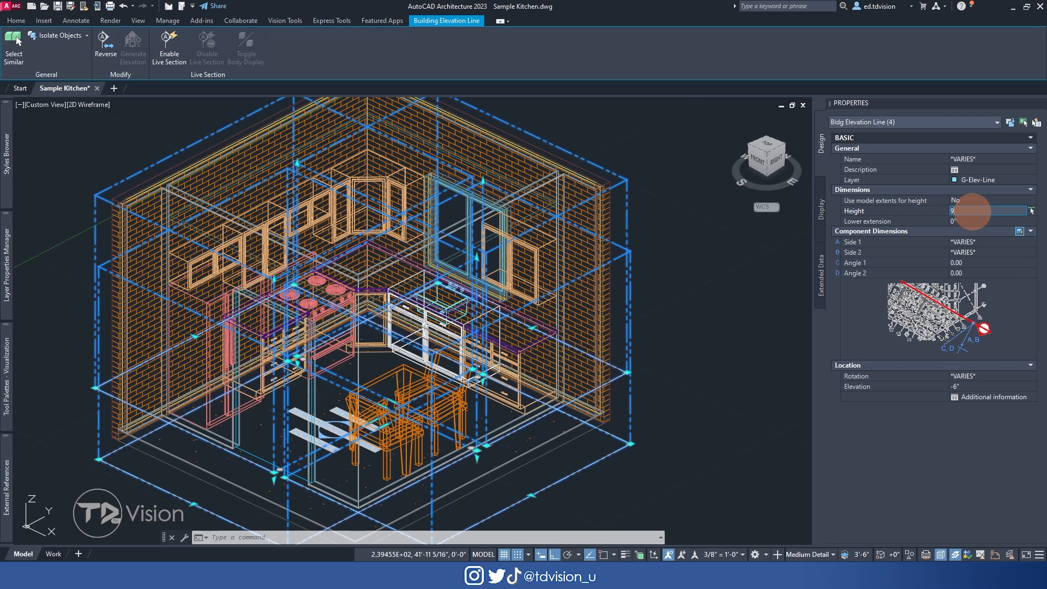
key(Tab)
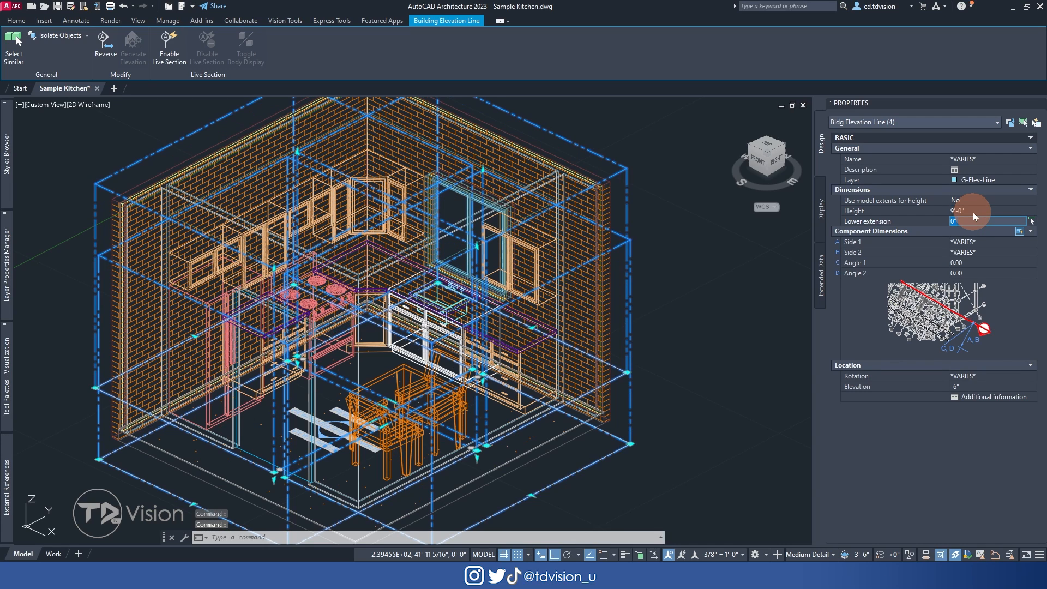
scroll(612, 296, down, 3)
shift+middle_drag(613, 296, 549, 250)
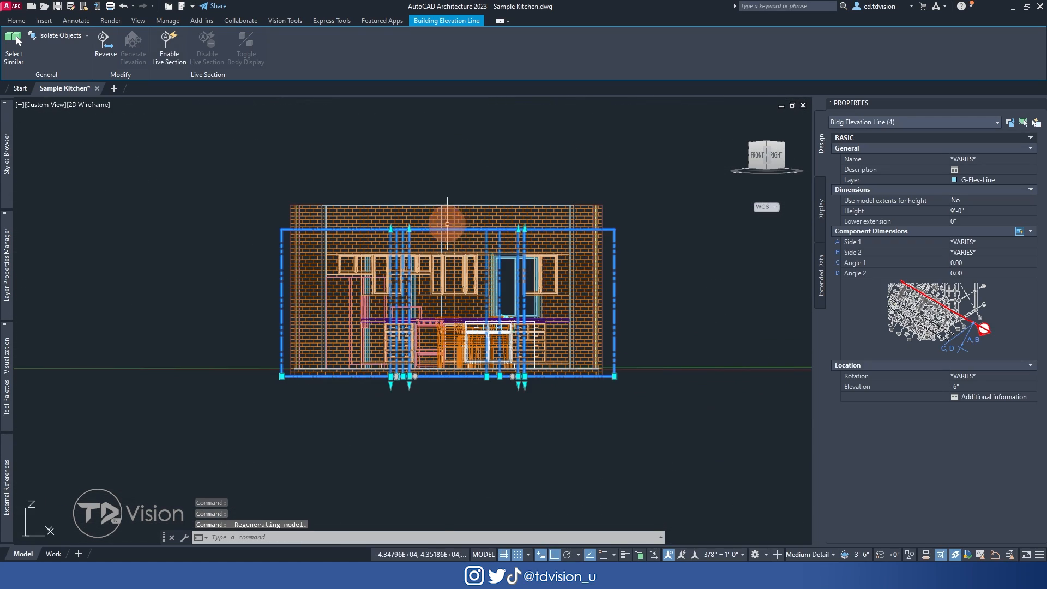
scroll(409, 229, up, 6)
scroll(397, 261, up, 3)
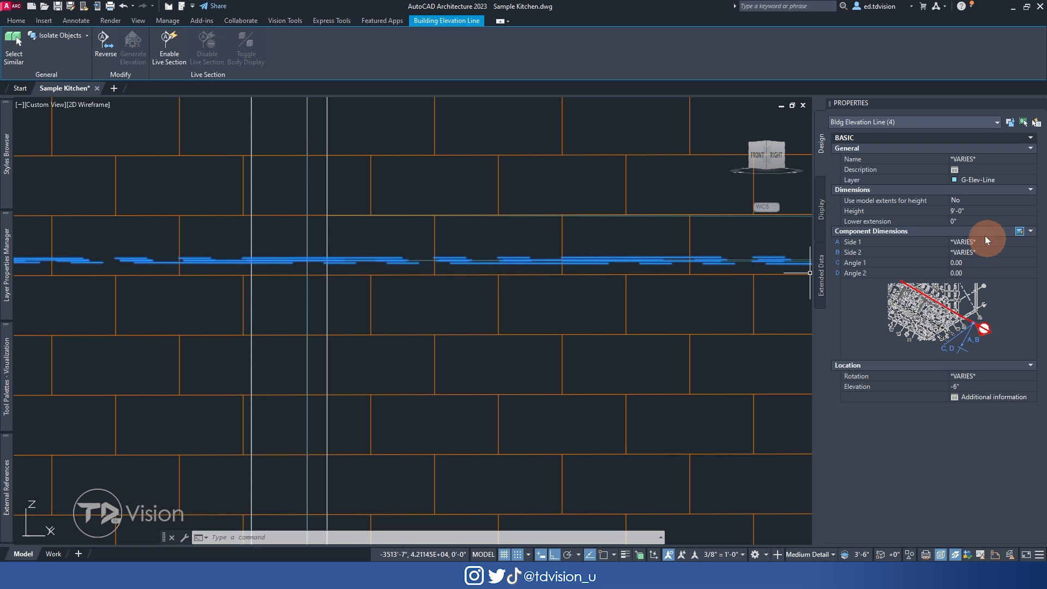
- Set the height of the four elevation lines to 9'-6", clear the selection, and return to the top view
click(982, 211)
text(9'6)
key(Return)
scroll(431, 255, down, 6)
shift+middle_drag(431, 256, 464, 311)
scroll(484, 302, down, 3)
middle_drag(534, 315, 428, 311)
middle_drag(440, 346, 427, 320)
key(Escape)
key(Escape)
key(Escape)
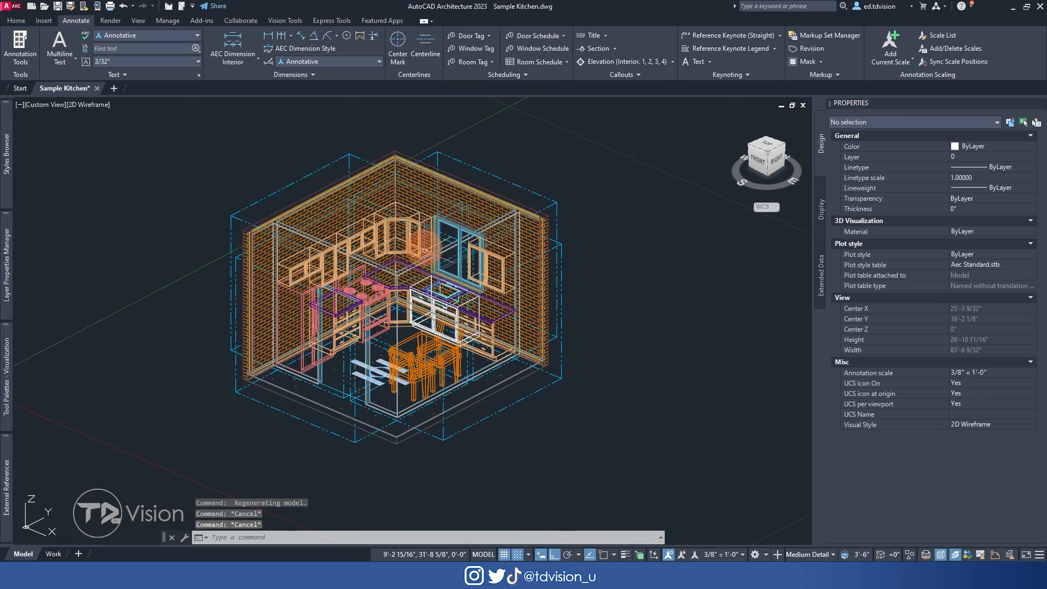
click(770, 147)
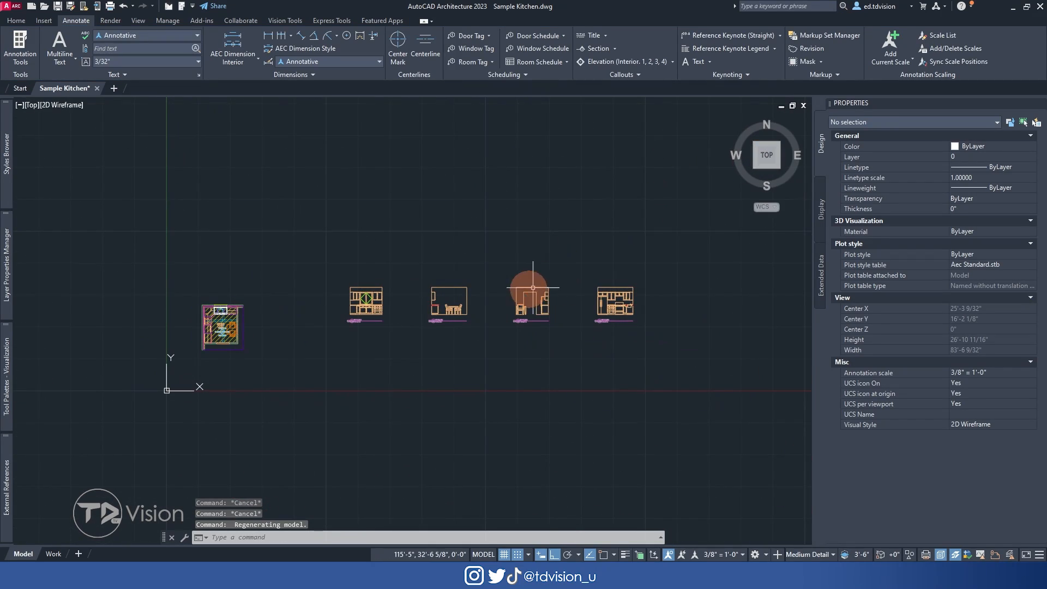
- Select all four generated 2D elevations, refresh them, and clear the selection
click(654, 293)
click(378, 260)
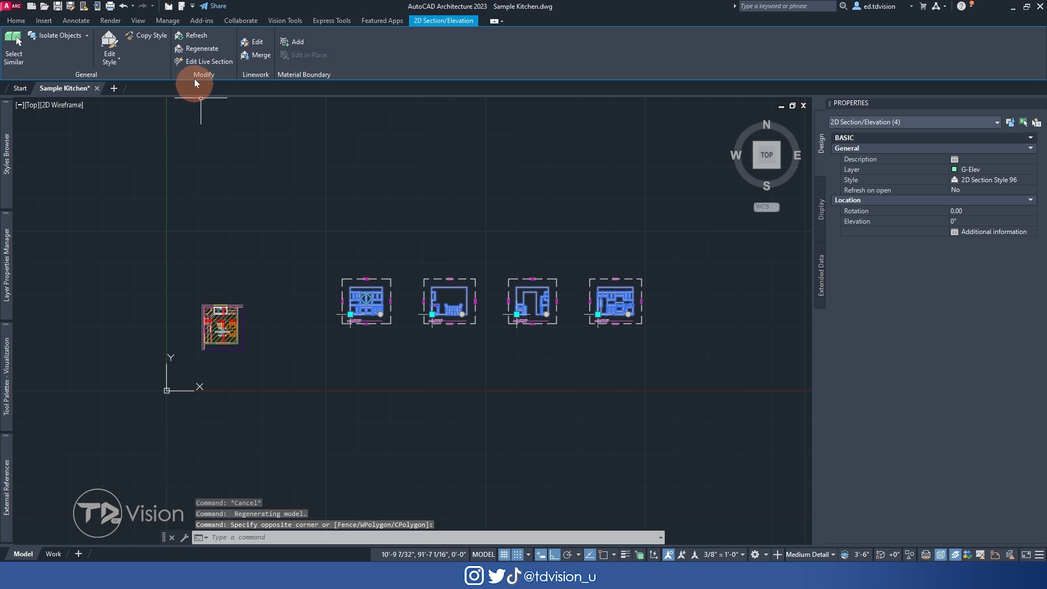
click(197, 36)
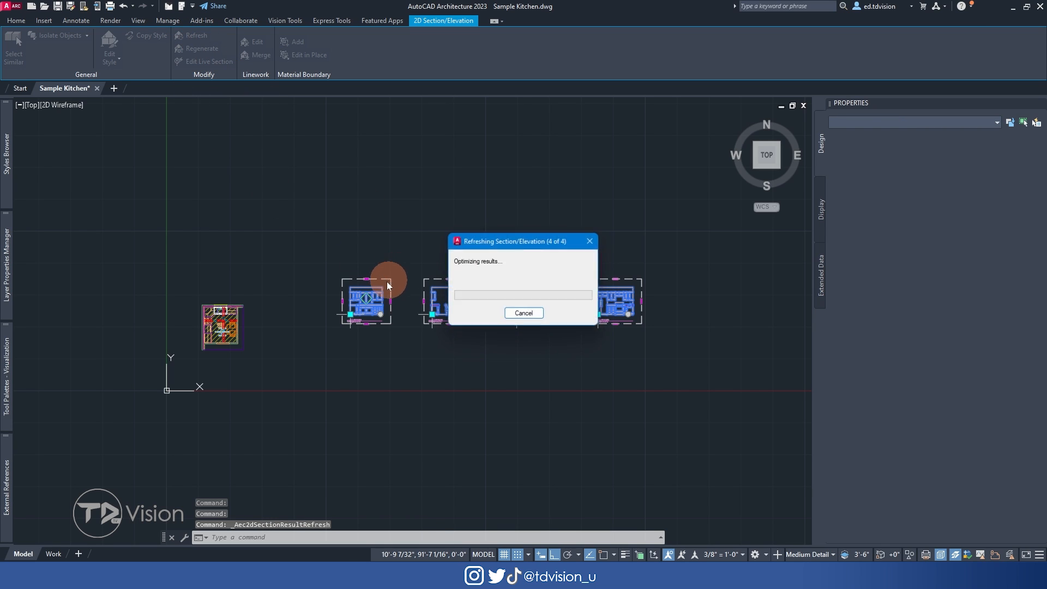
scroll(364, 315, up, 5)
key(Escape)
key(Escape)
scroll(338, 386, down, 1)
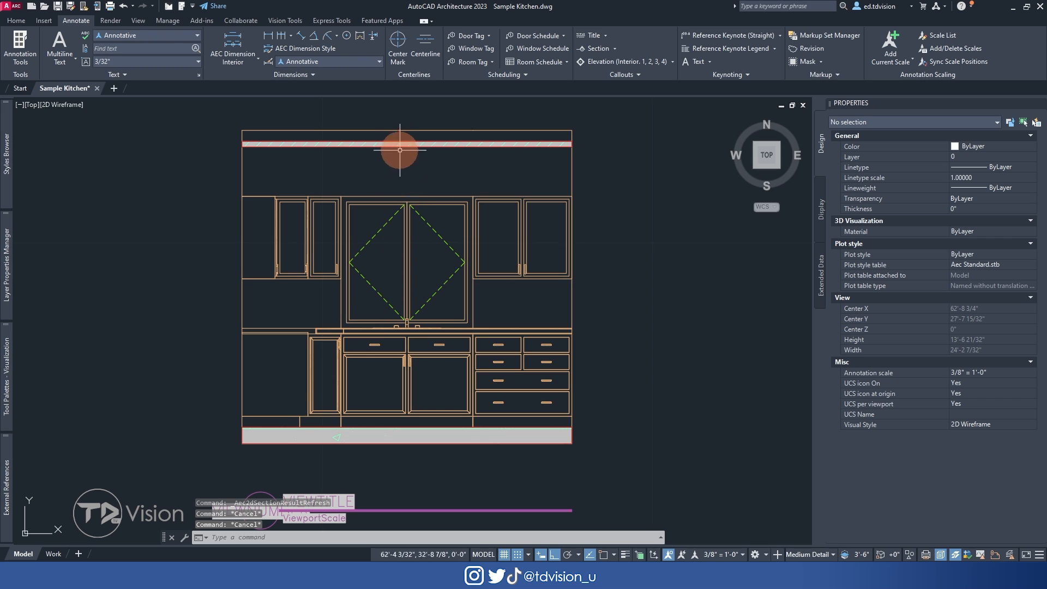
- Examine the four refreshed elevations for how the floor, ceiling and wall edges are drawn
middle_drag(665, 252, 268, 259)
middle_drag(627, 288, 291, 273)
middle_drag(567, 279, 467, 295)
scroll(467, 295, down, 6)
middle_drag(603, 306, 448, 309)
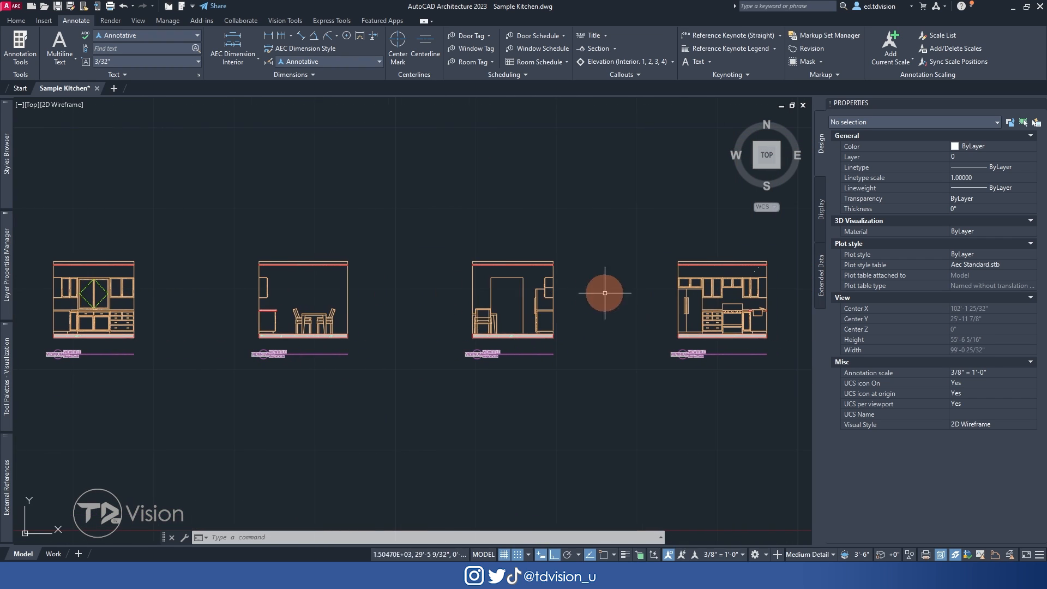
scroll(702, 296, up, 2)
scroll(715, 297, down, 2)
- Stretch the elevation line ends at the north and east walls out to the walls' outer faces
middle_drag(234, 310, 518, 276)
scroll(430, 301, up, 6)
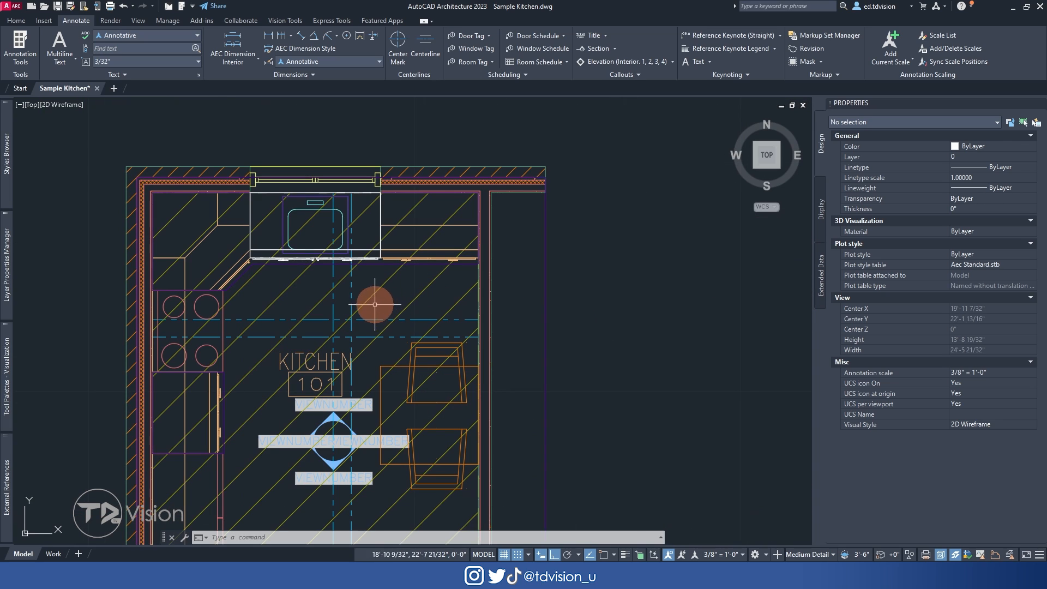
click(348, 210)
scroll(346, 185, up, 2)
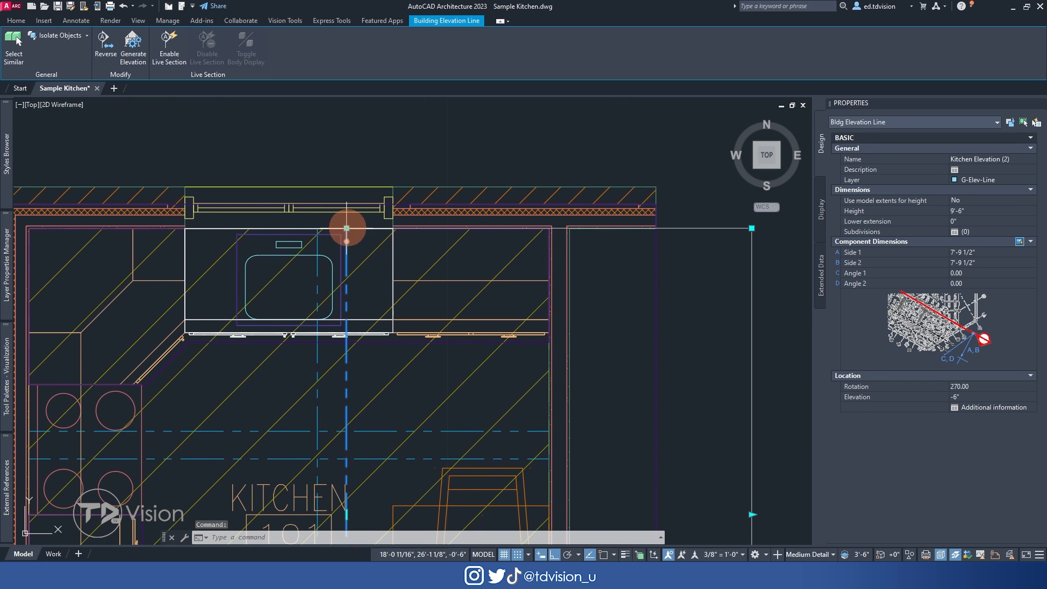
click(347, 228)
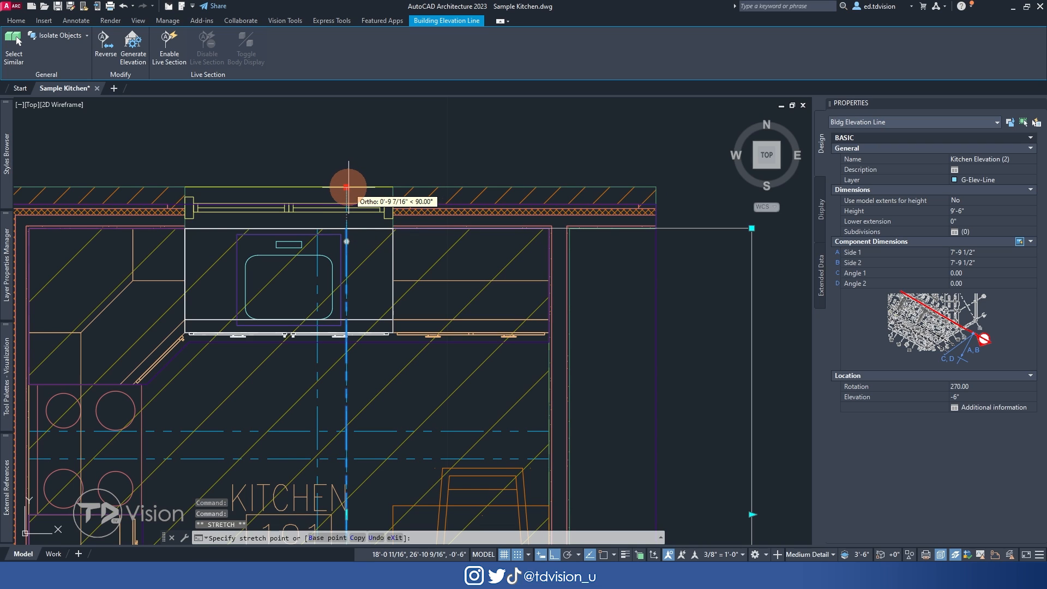
scroll(346, 189, down, 5)
scroll(337, 278, up, 4)
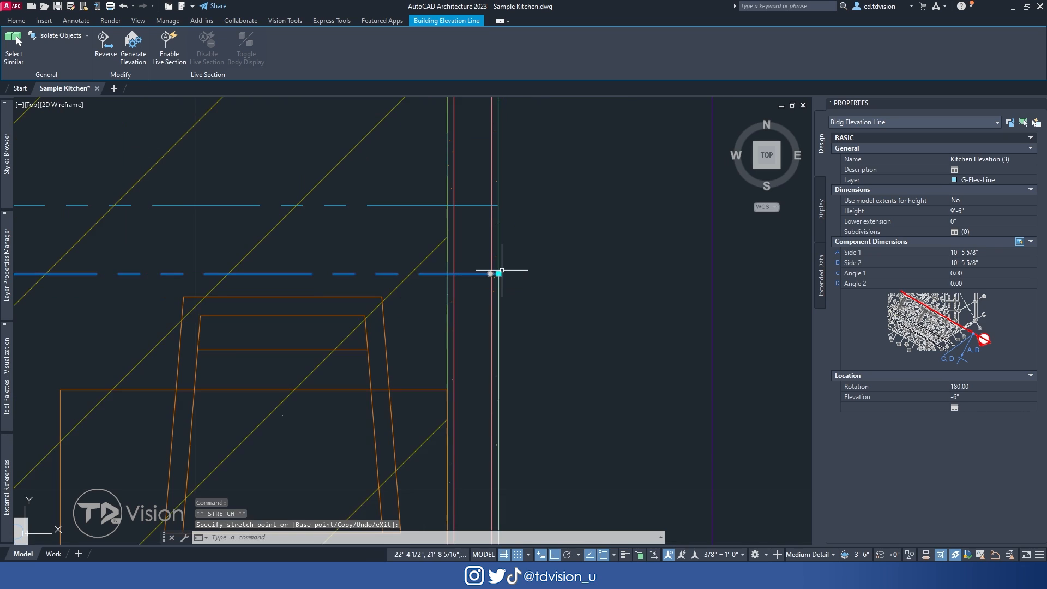
- Stretch the west end of the Kitchen Elevation (3) line to the outer face of the exterior wall and clear the selection
scroll(493, 273, down, 5)
scroll(317, 271, up, 5)
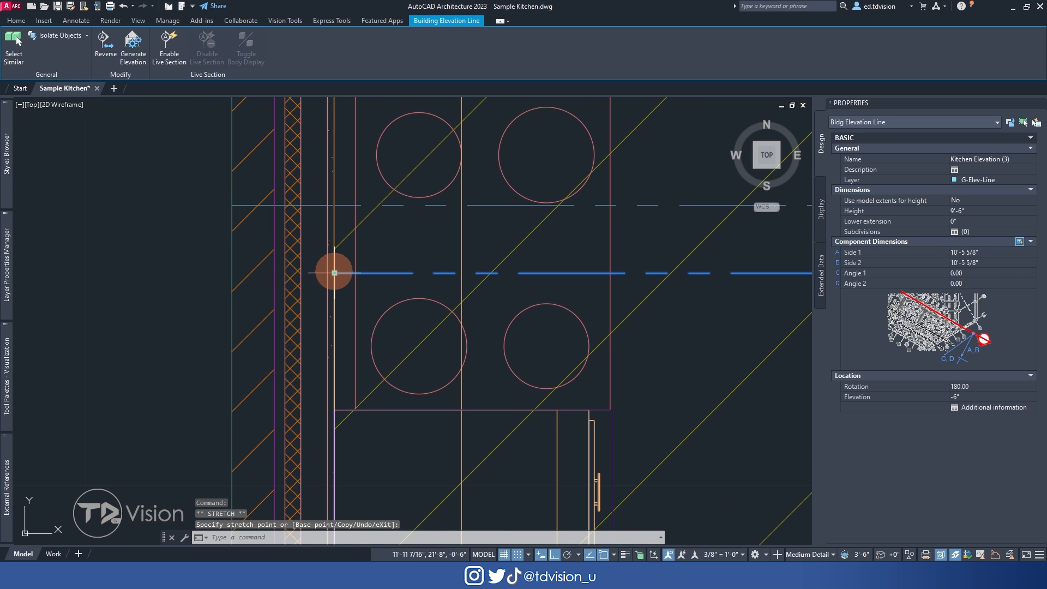
click(335, 273)
click(334, 273)
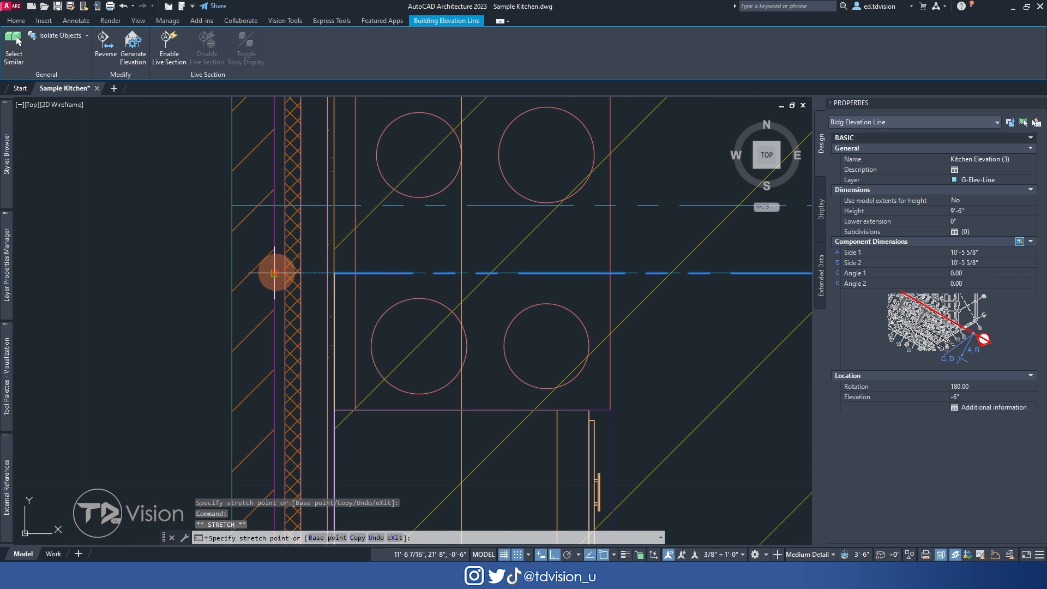
click(231, 273)
key(Escape)
key(Escape)
key(Escape)
- Refresh all four 2D elevations from the stretched elevation lines and clear the selection
scroll(300, 264, down, 8)
middle_drag(499, 256, 289, 274)
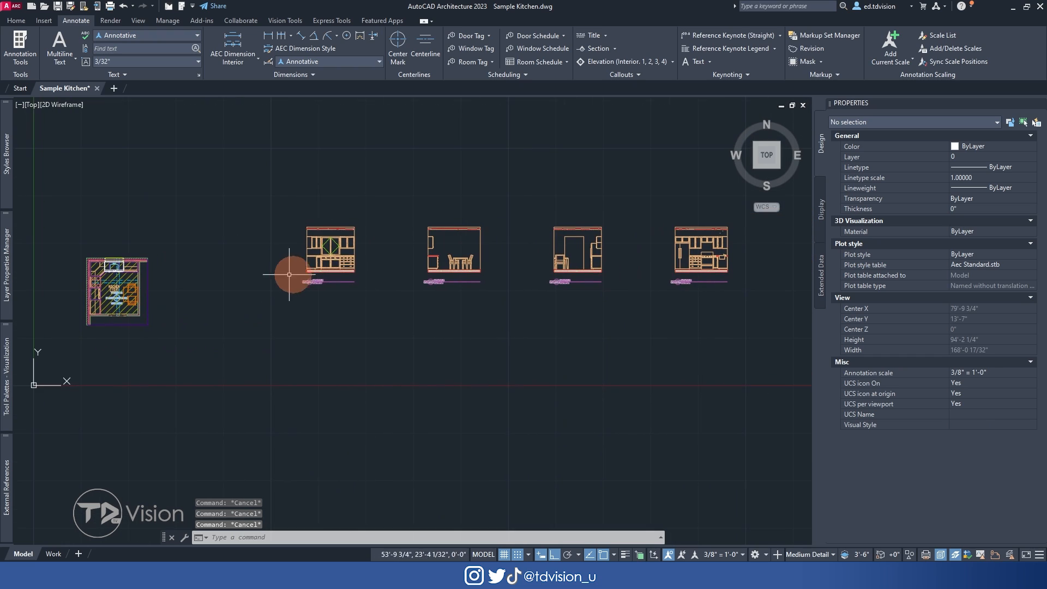
middle_drag(551, 252, 483, 276)
click(703, 286)
click(254, 219)
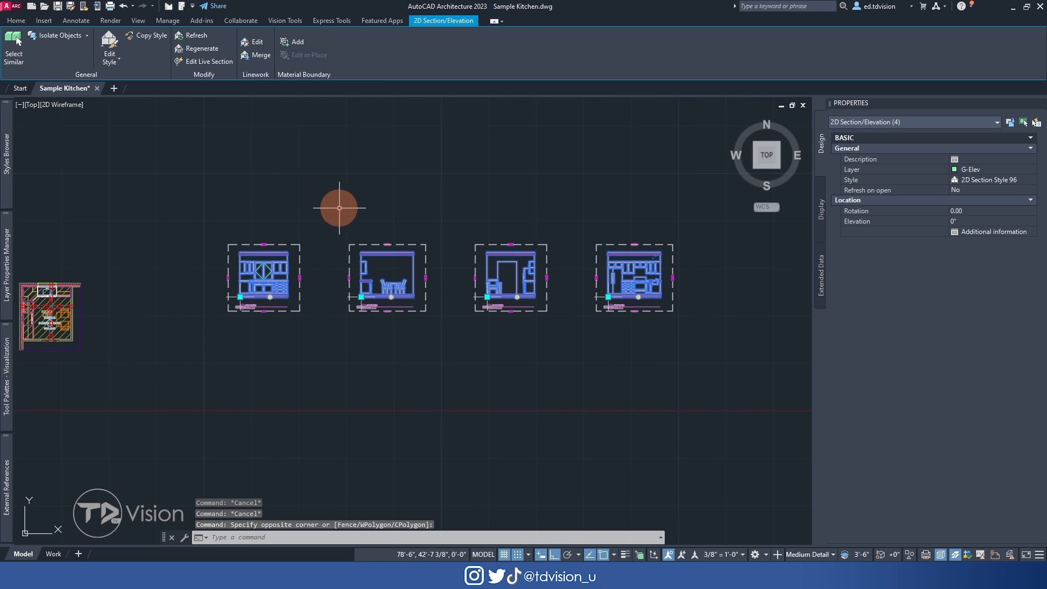
click(199, 36)
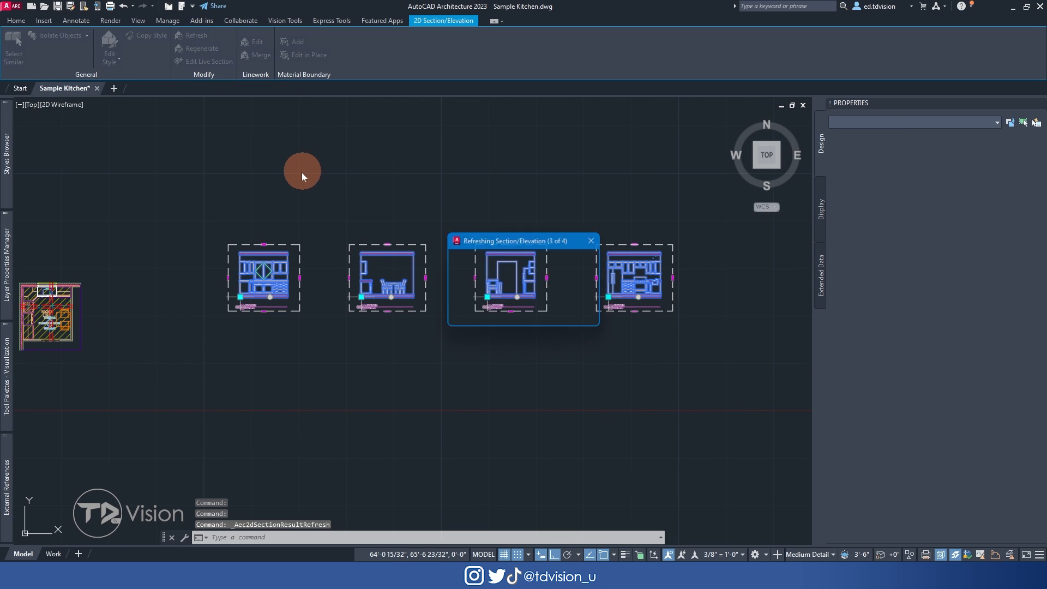
scroll(228, 275, up, 7)
key(Escape)
key(Escape)
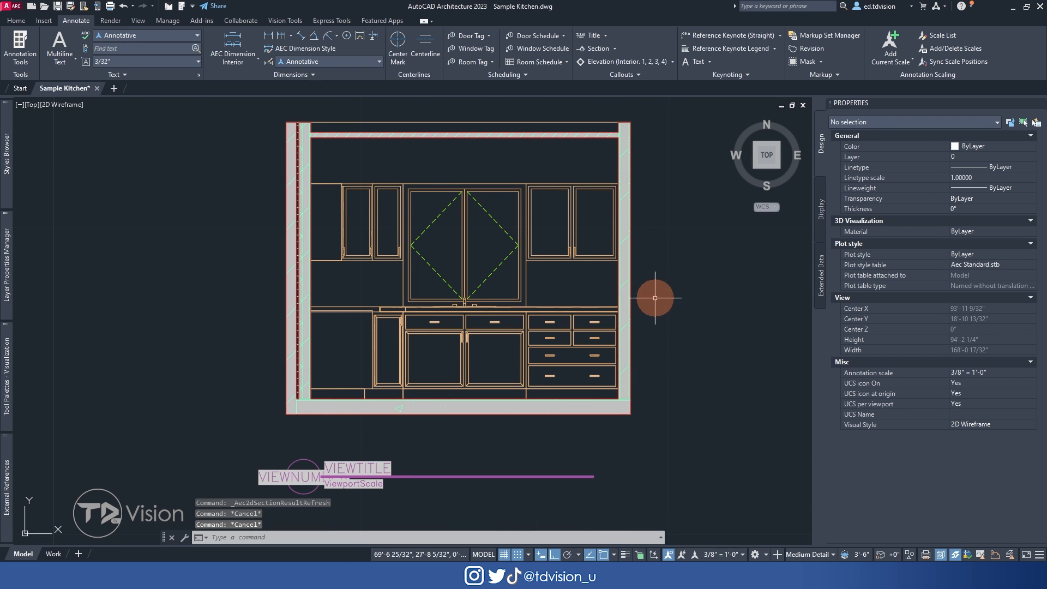
- Examine the cut walls, ceiling and window section along the edges of the refreshed elevations
scroll(591, 284, down, 4)
middle_drag(591, 283, 314, 290)
scroll(496, 279, up, 4)
middle_drag(605, 293, 367, 280)
middle_drag(647, 292, 213, 294)
scroll(643, 203, up, 2)
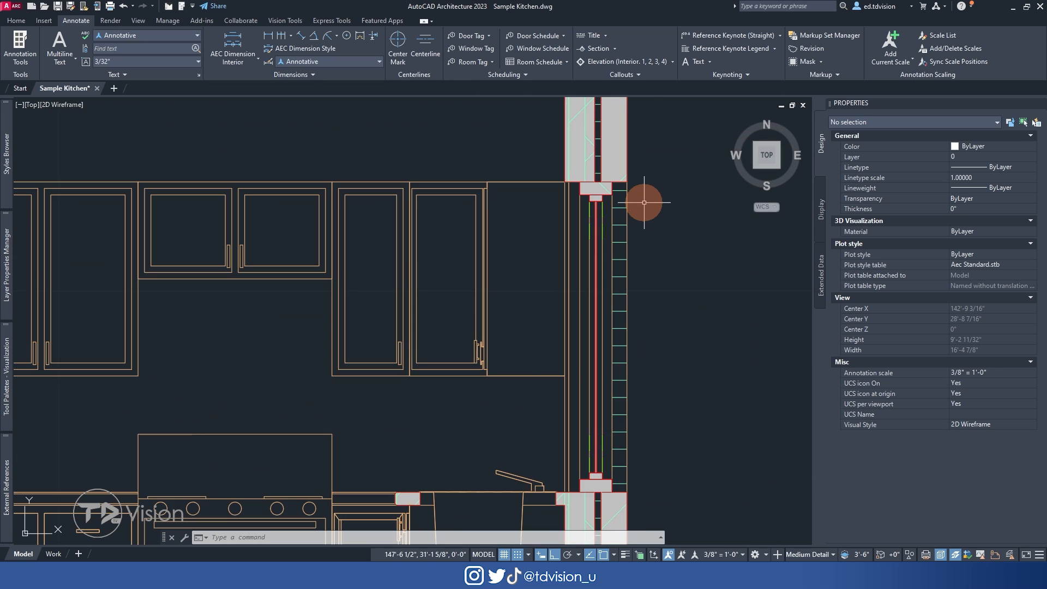
scroll(643, 202, down, 2)
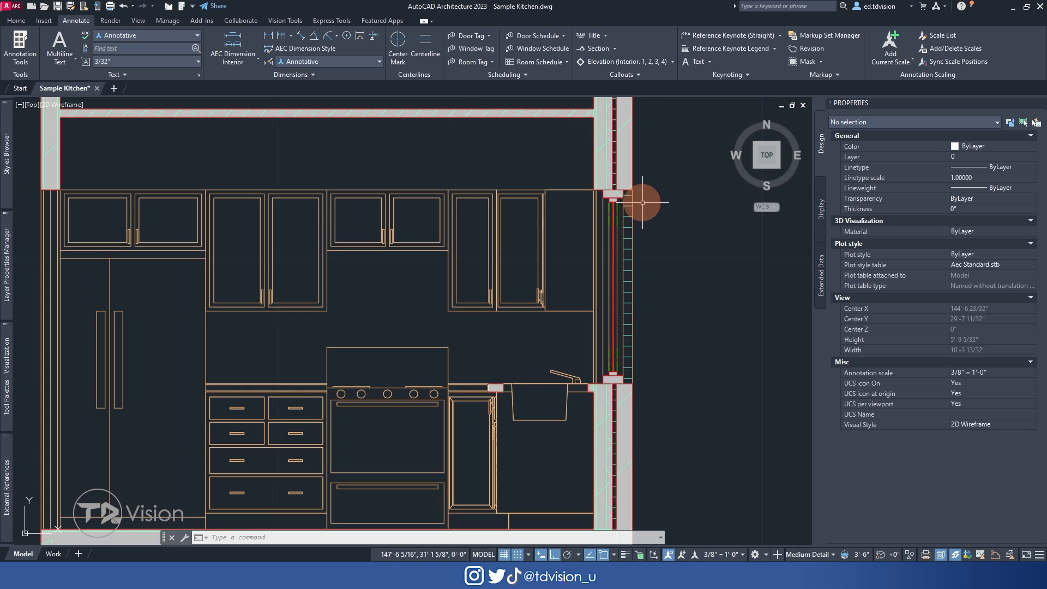
middle_drag(630, 156, 620, 306)
scroll(630, 267, up, 4)
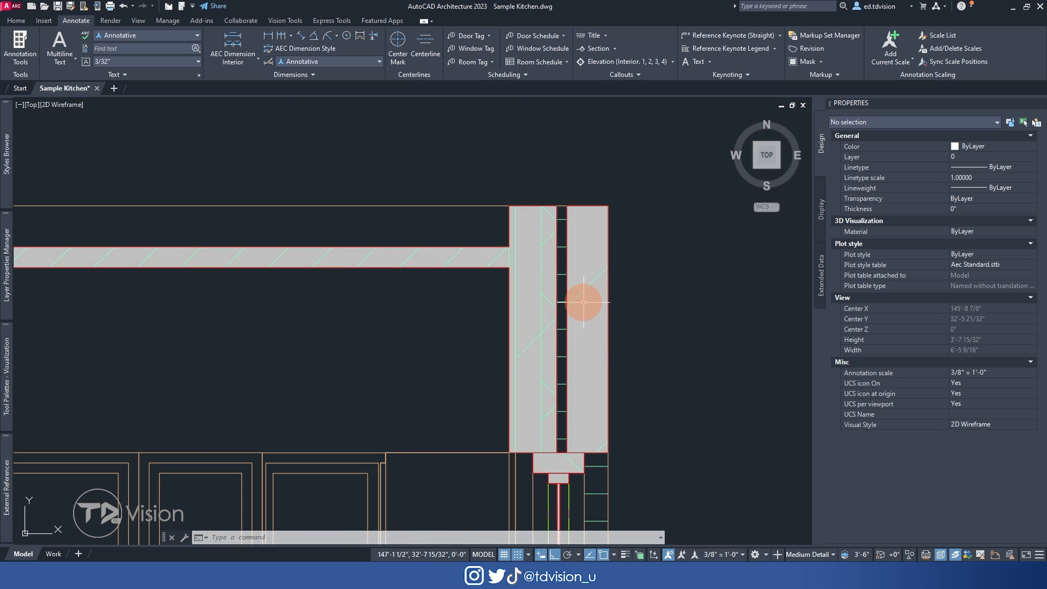
scroll(584, 300, up, 2)
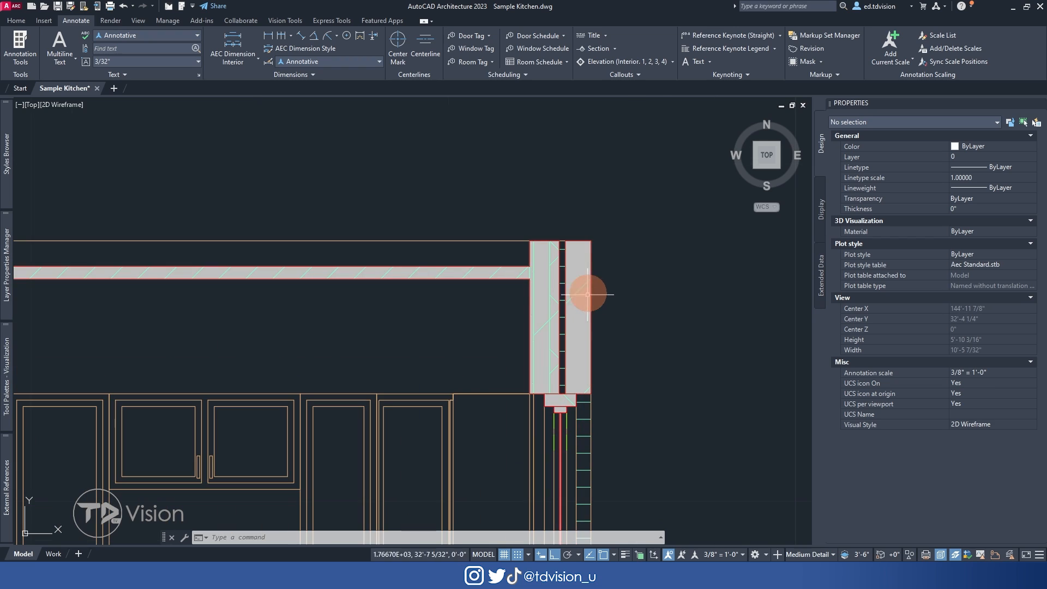
scroll(568, 311, up, 3)
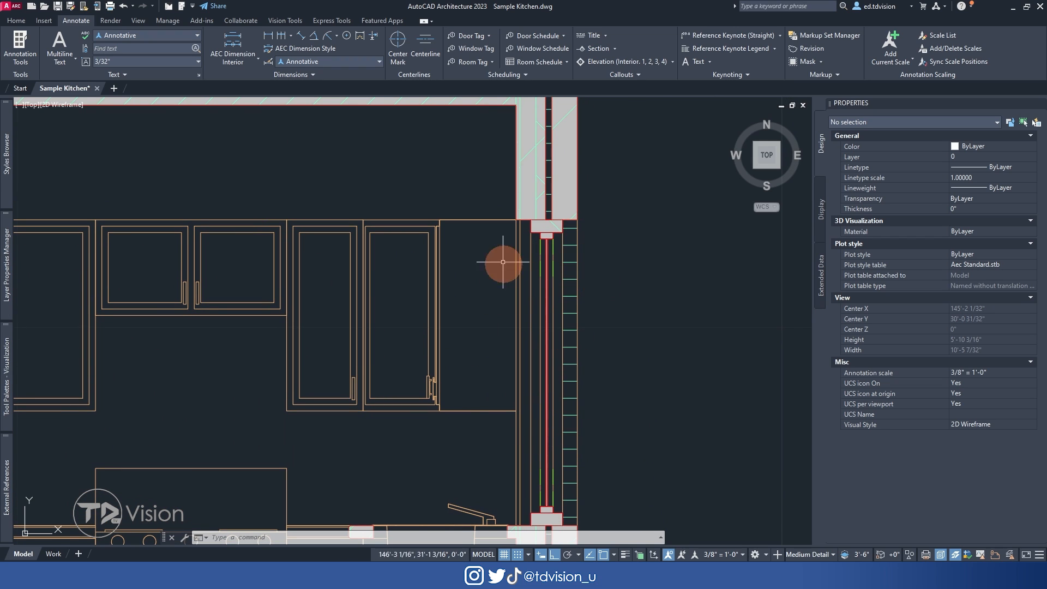
- Examine the cabinets, range, refrigerator and sink in the fourth elevation
scroll(551, 327, down, 5)
scroll(470, 274, up, 4)
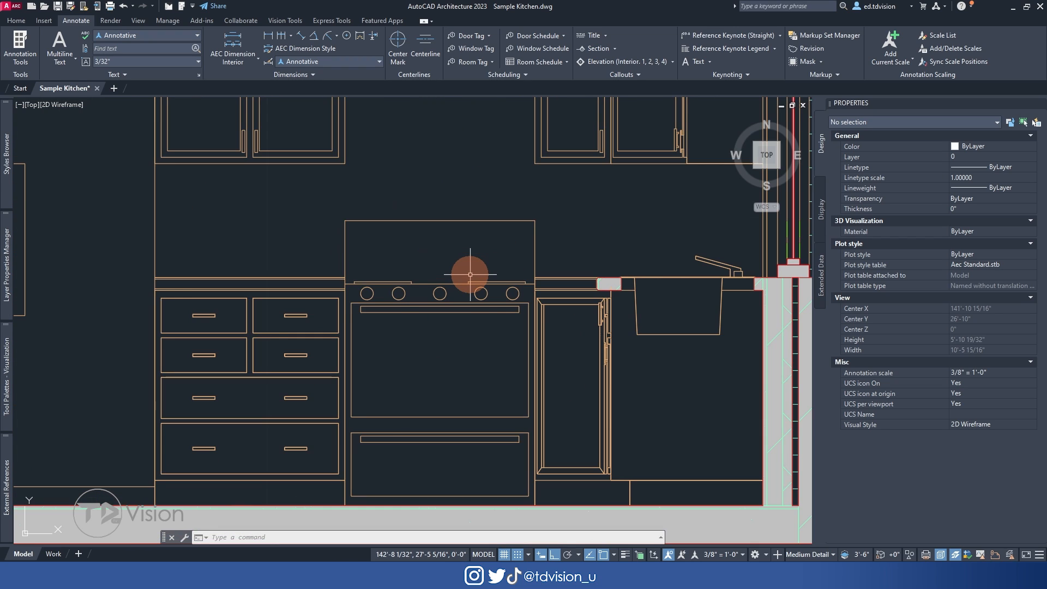
scroll(545, 274, down, 2)
scroll(631, 320, down, 1)
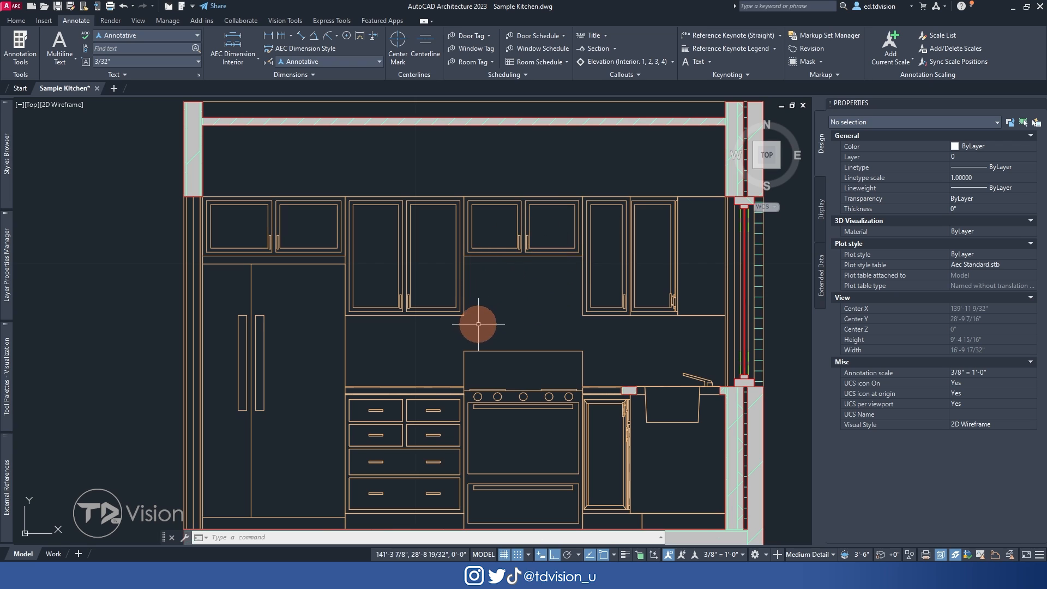
scroll(475, 333, down, 3)
scroll(467, 351, up, 3)
scroll(465, 350, down, 2)
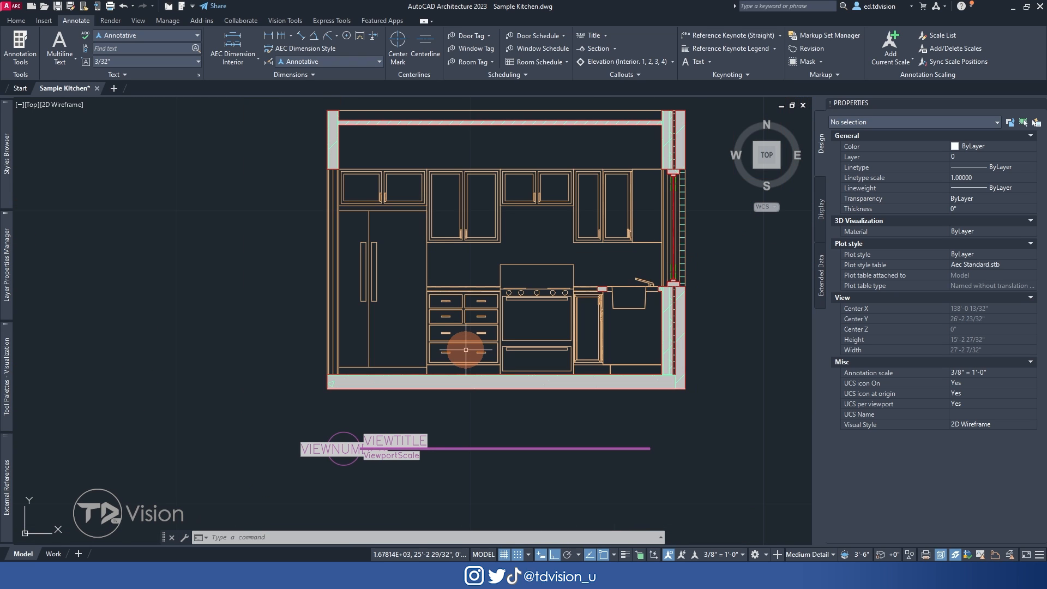
scroll(466, 350, down, 4)
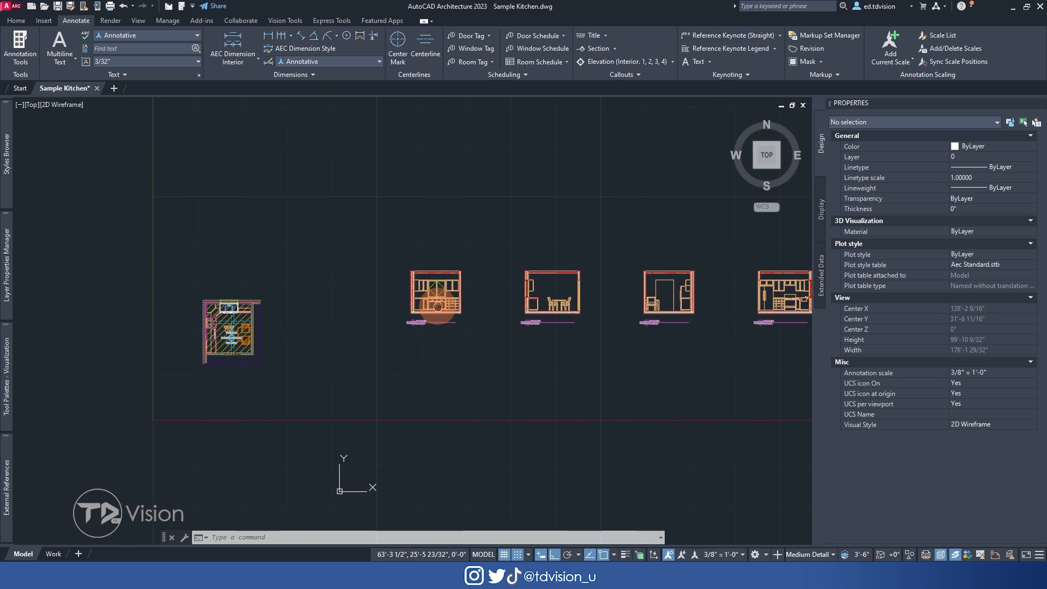
- Compare the kitchen floor plan with the row of four elevations and inspect the fourth elevation again
scroll(266, 288, up, 2)
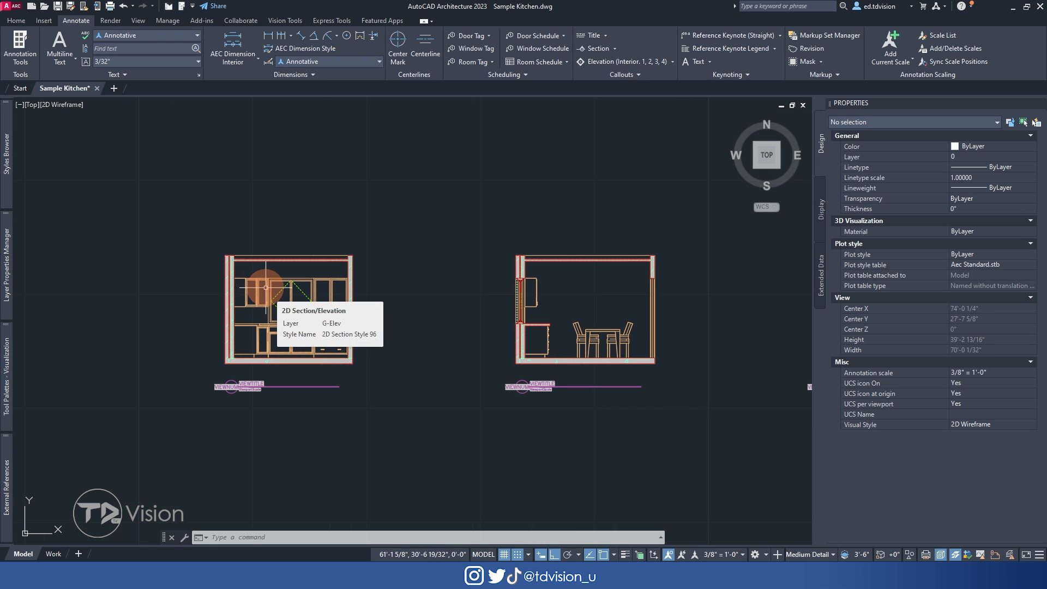
scroll(277, 270, down, 2)
middle_drag(188, 311, 309, 293)
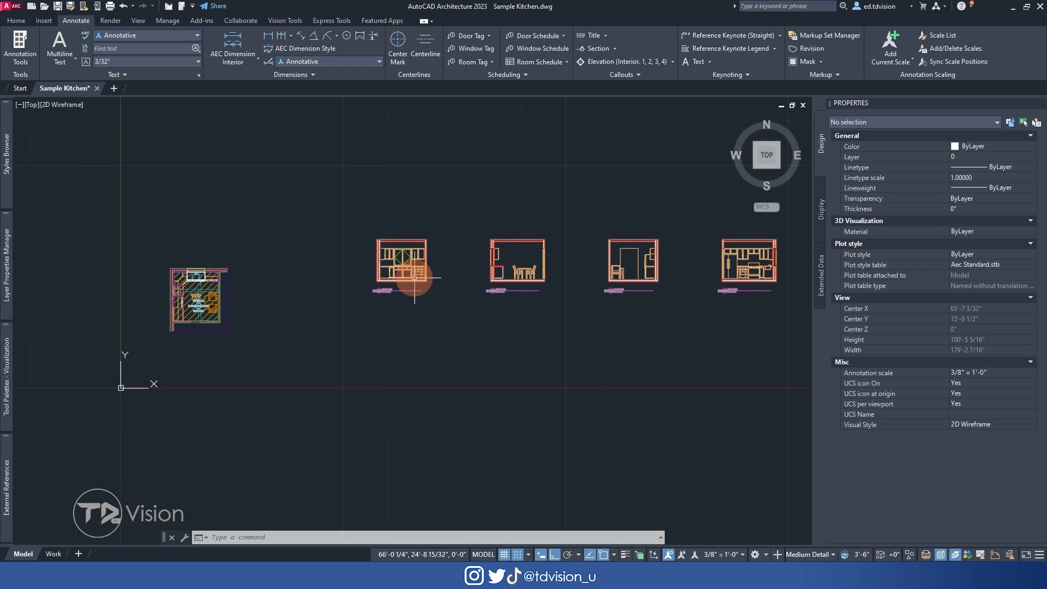
scroll(186, 291, up, 7)
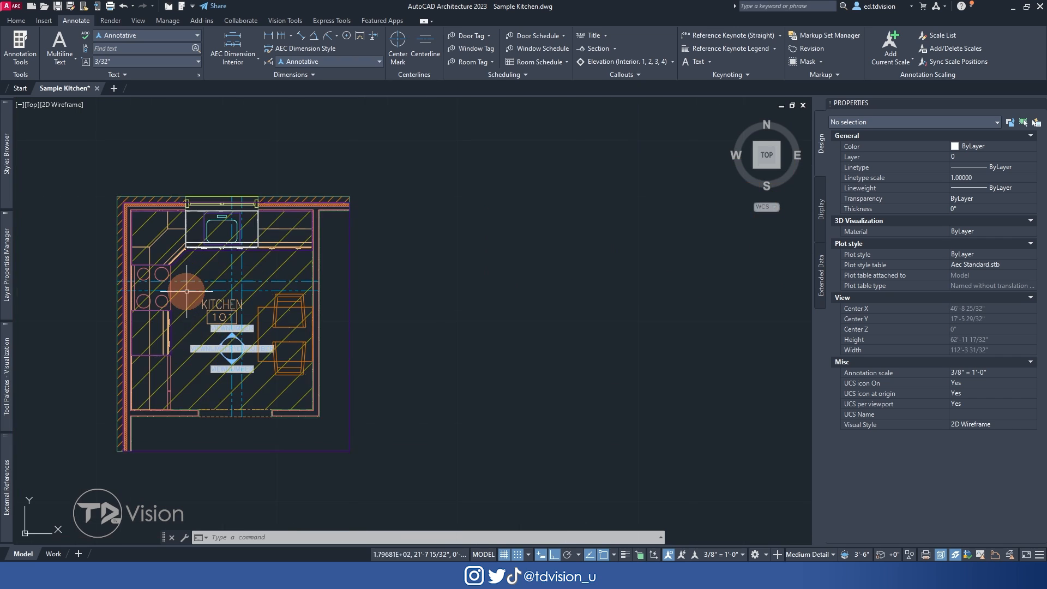
scroll(187, 291, down, 7)
middle_drag(643, 297, 374, 304)
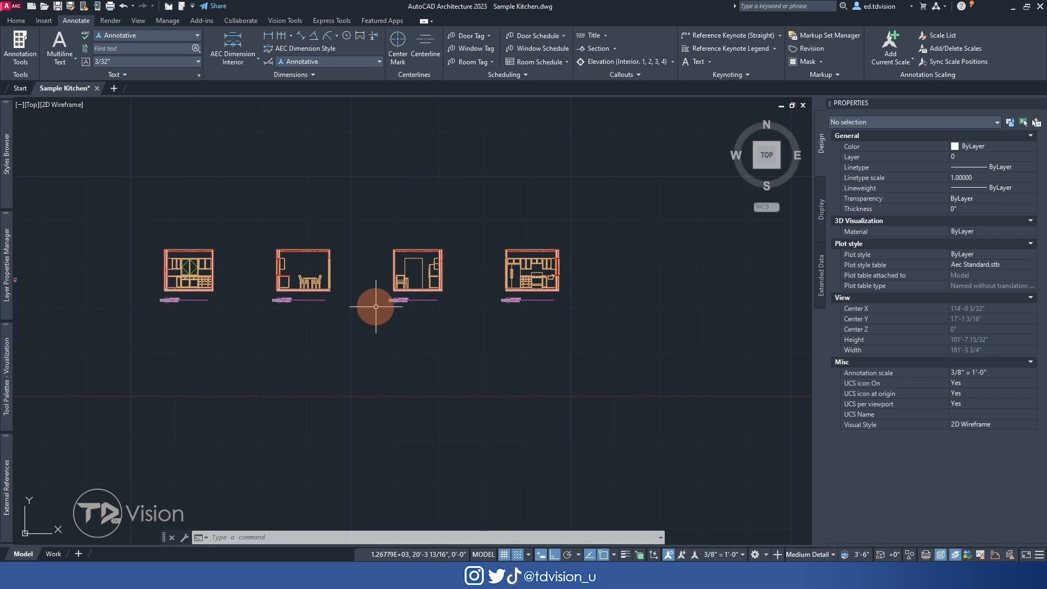
scroll(579, 261, up, 4)
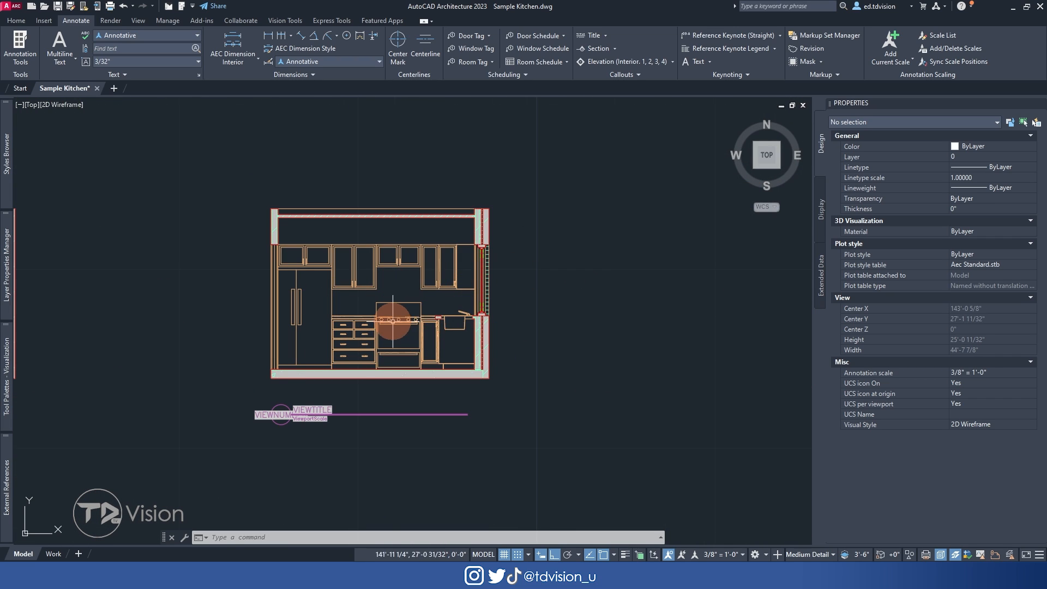
scroll(395, 320, up, 3)
scroll(420, 304, down, 2)
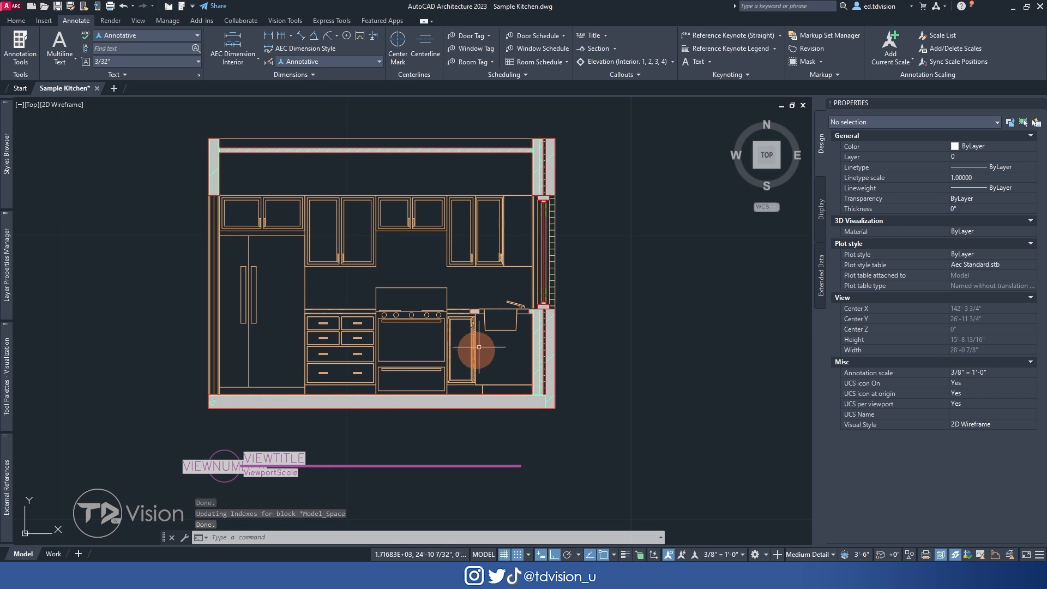
- Start generating another elevation from the Kitchen Elevation (4) line in the floor plan and open its generation options
scroll(233, 328, down, 5)
middle_drag(234, 328, 507, 264)
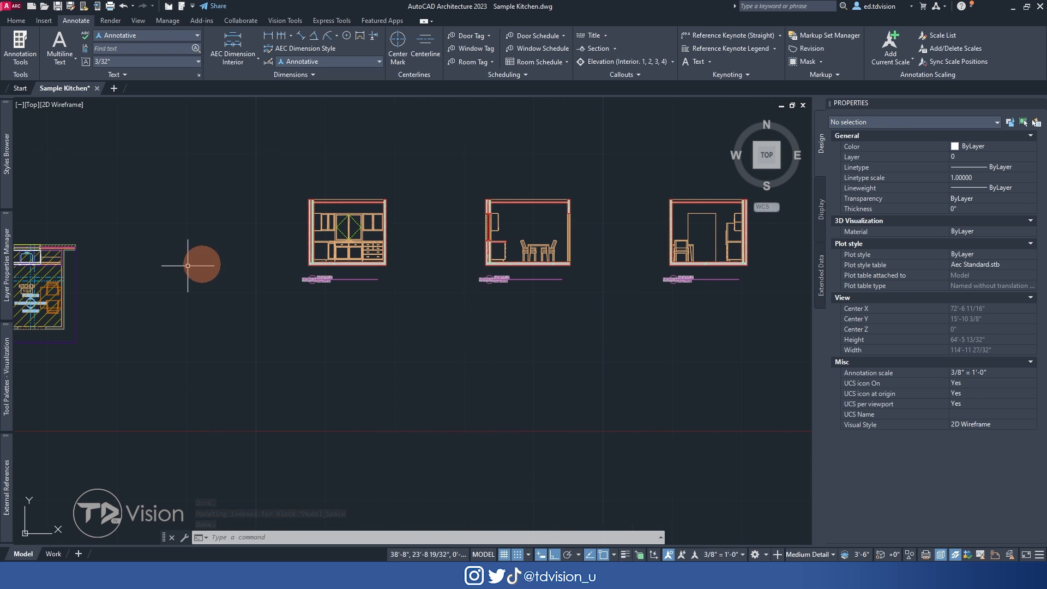
middle_drag(204, 257, 491, 236)
scroll(354, 239, up, 6)
click(421, 226)
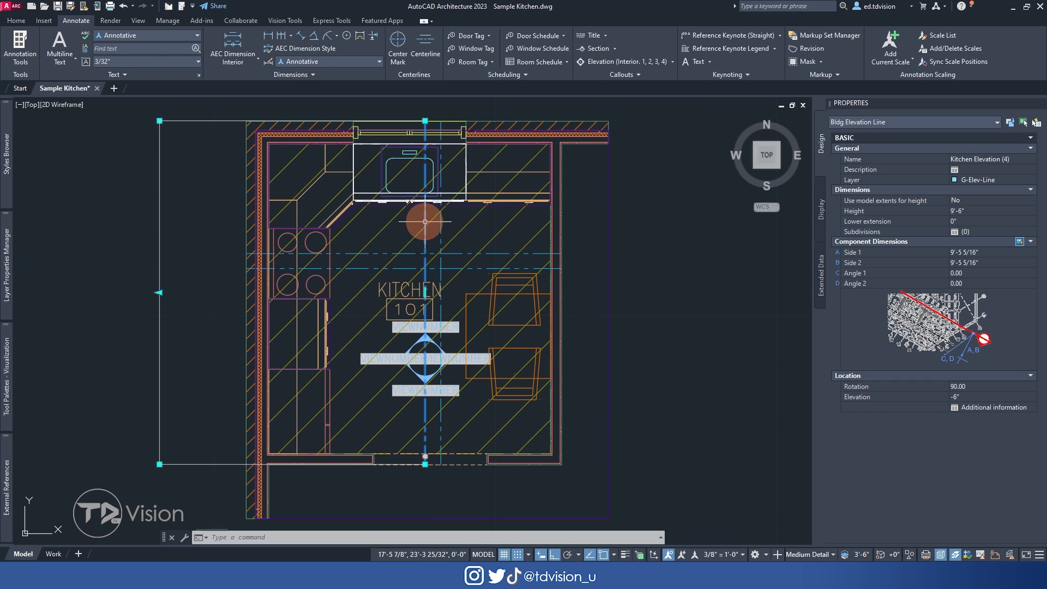
scroll(424, 209, down, 2)
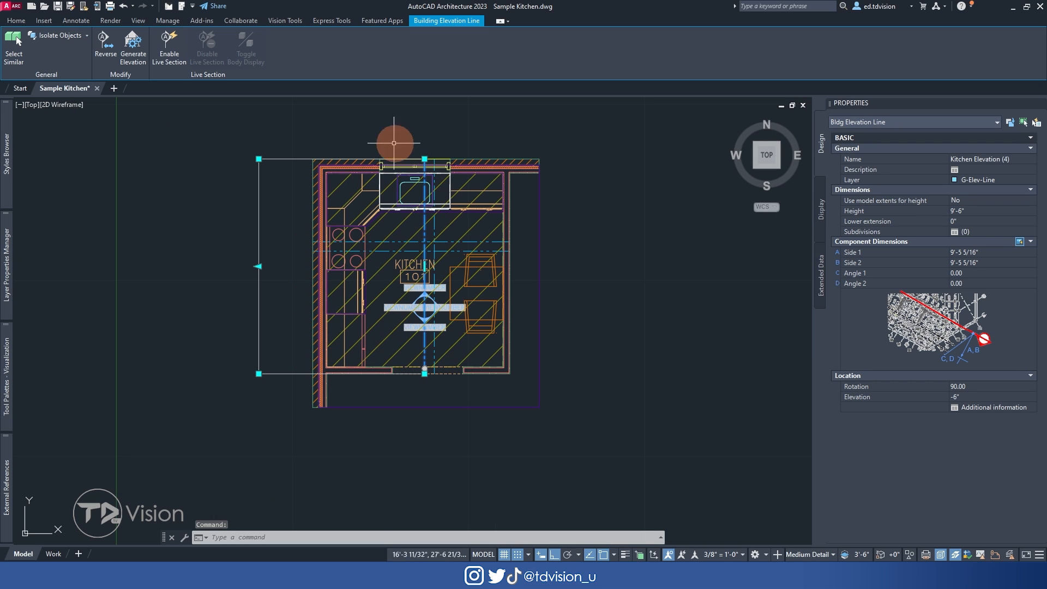
scroll(402, 264, down, 5)
scroll(311, 253, up, 3)
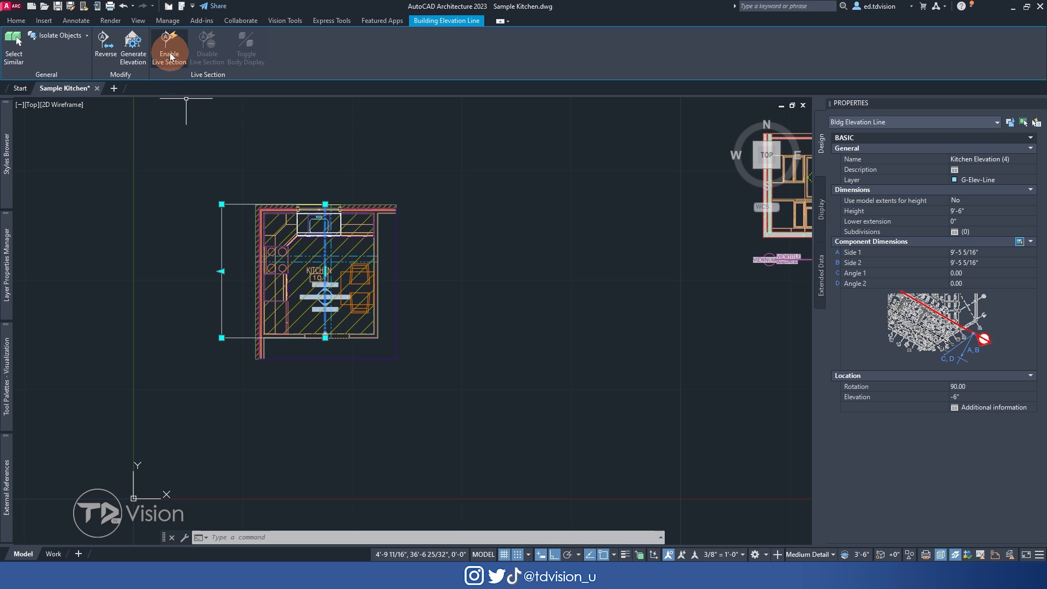
click(134, 53)
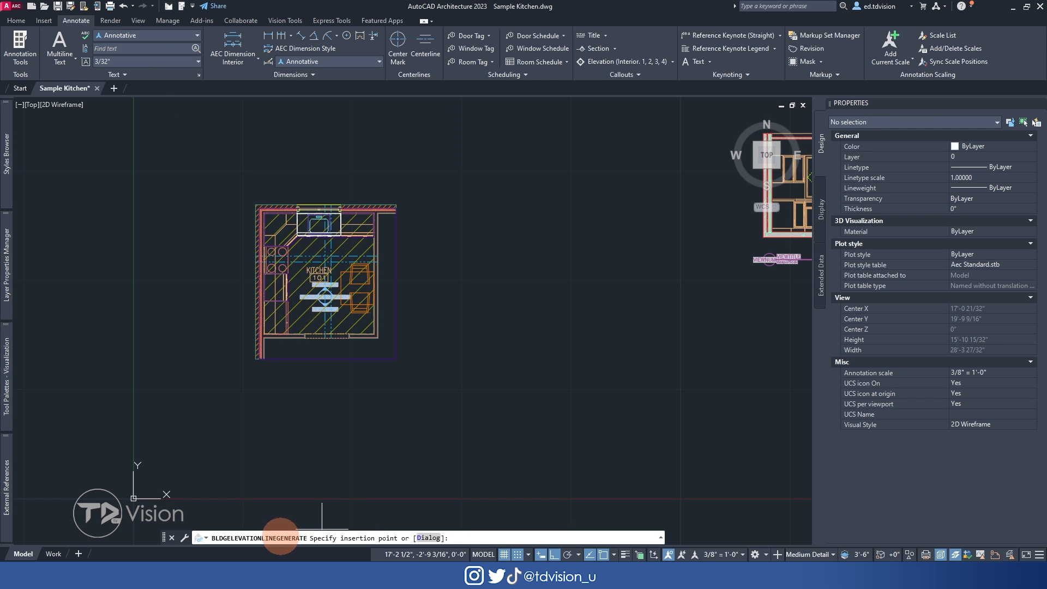
scroll(297, 368, down, 5)
scroll(662, 332, up, 5)
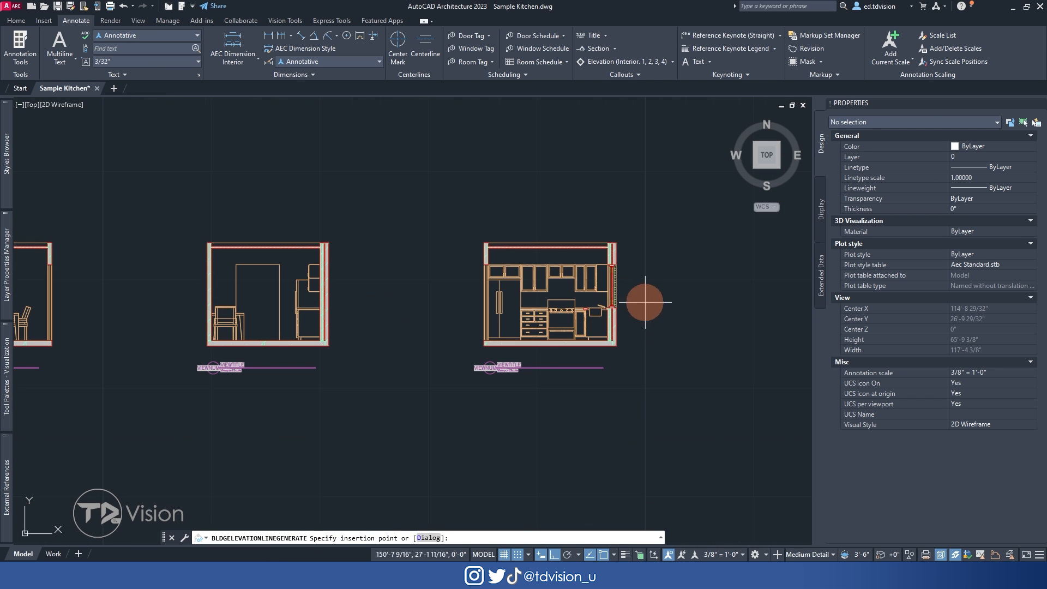
click(429, 538)
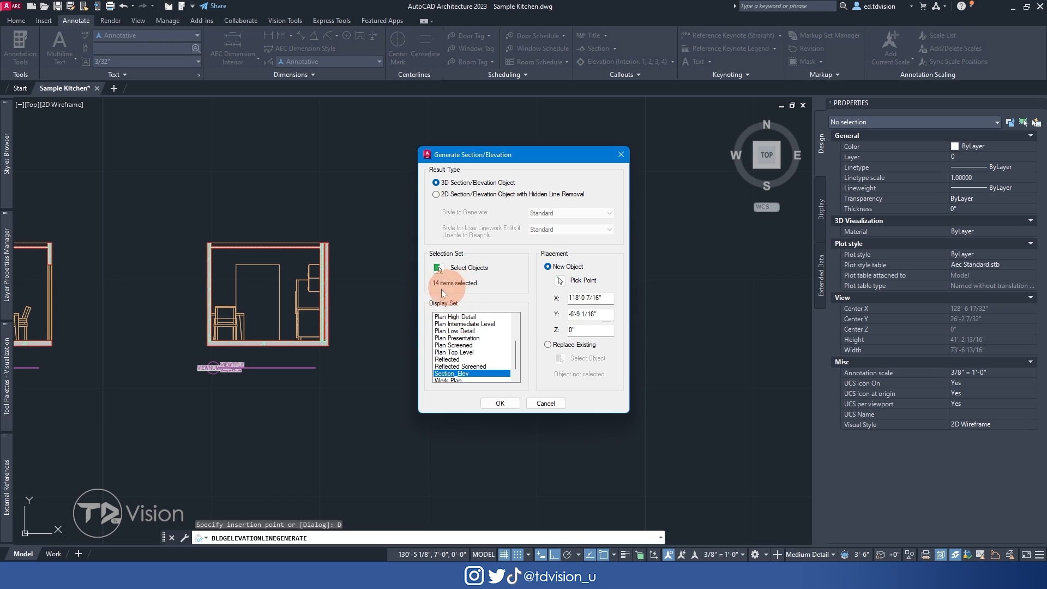
- Generate a new 3D Section/Elevation Object with the Model High Detail display set, inserted below the fourth 2D elevation
drag(517, 353, 518, 325)
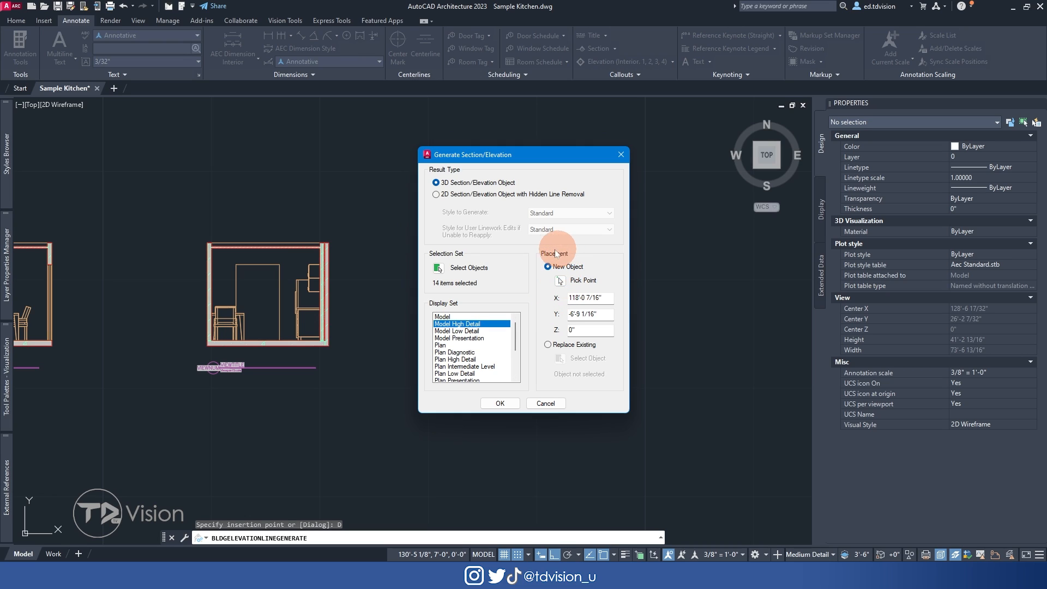
click(560, 282)
scroll(540, 327, down, 6)
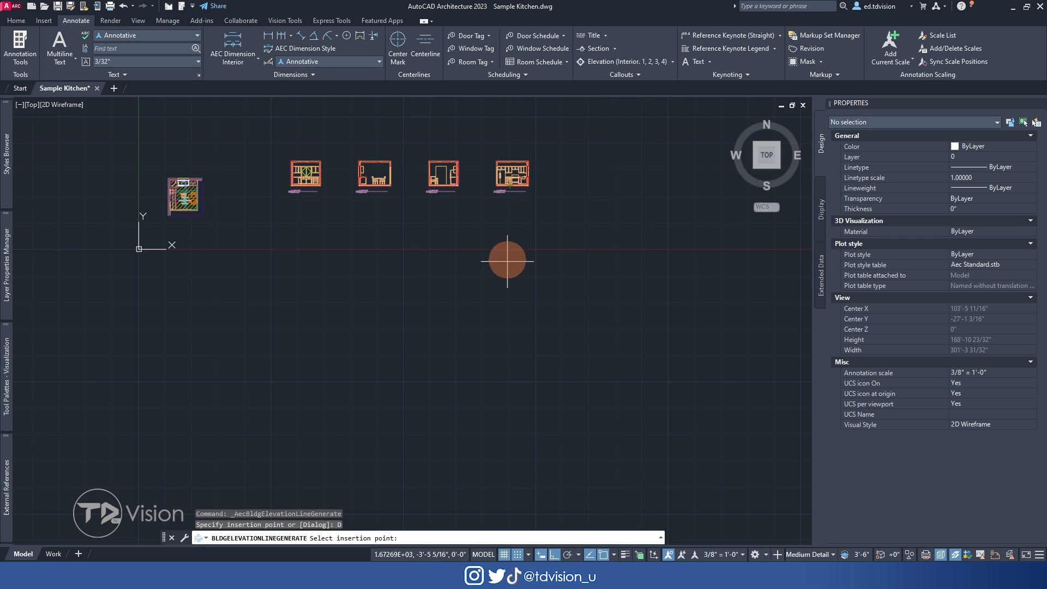
click(503, 322)
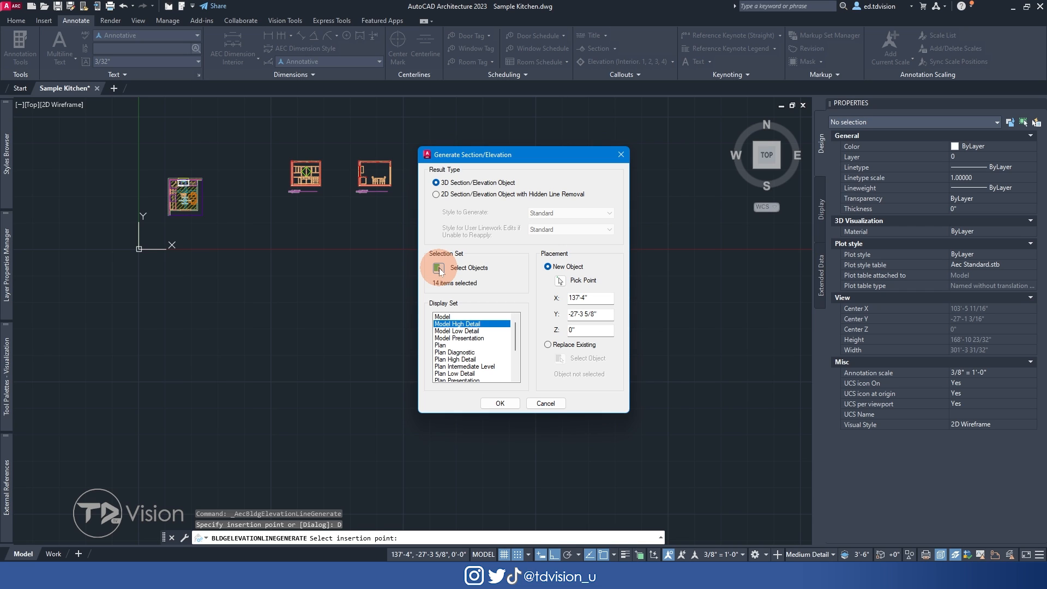
click(504, 403)
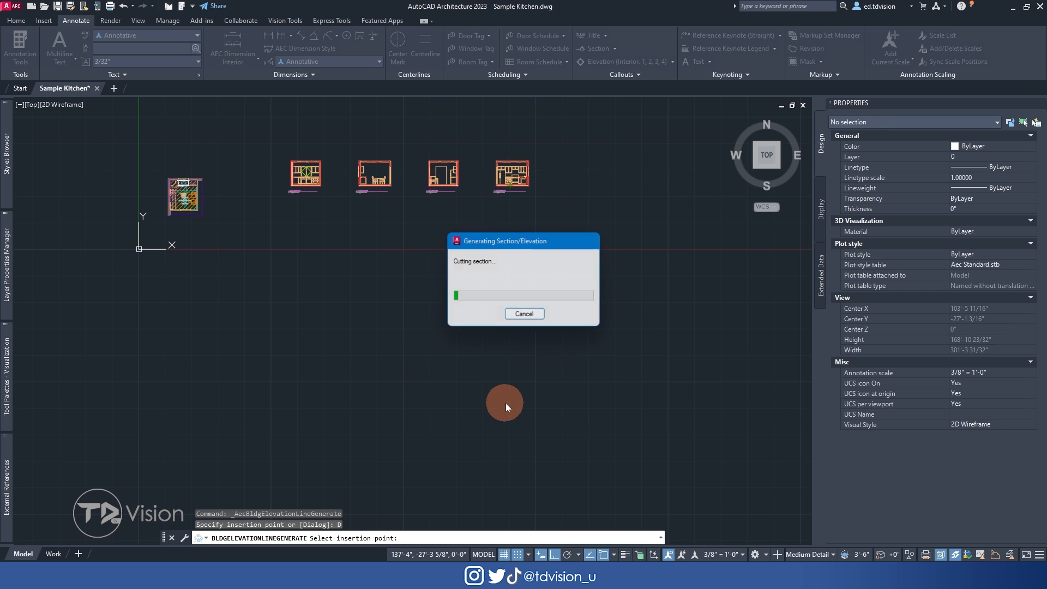
- Select the generated 3D section, view it from the southeast isometric direction, and clear the selection
scroll(506, 311, up, 8)
scroll(428, 238, up, 4)
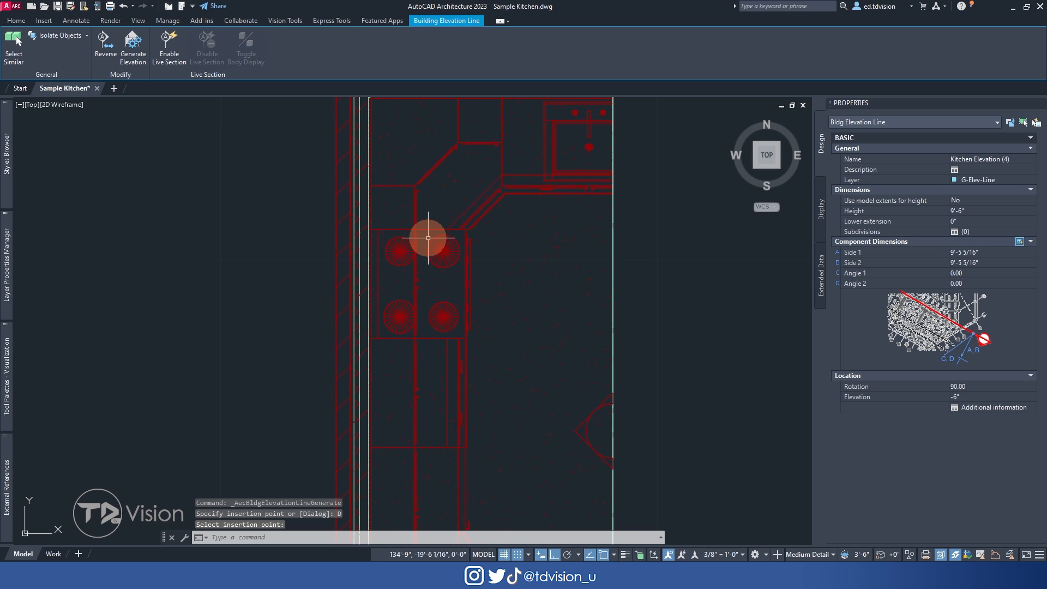
scroll(428, 238, down, 6)
click(458, 303)
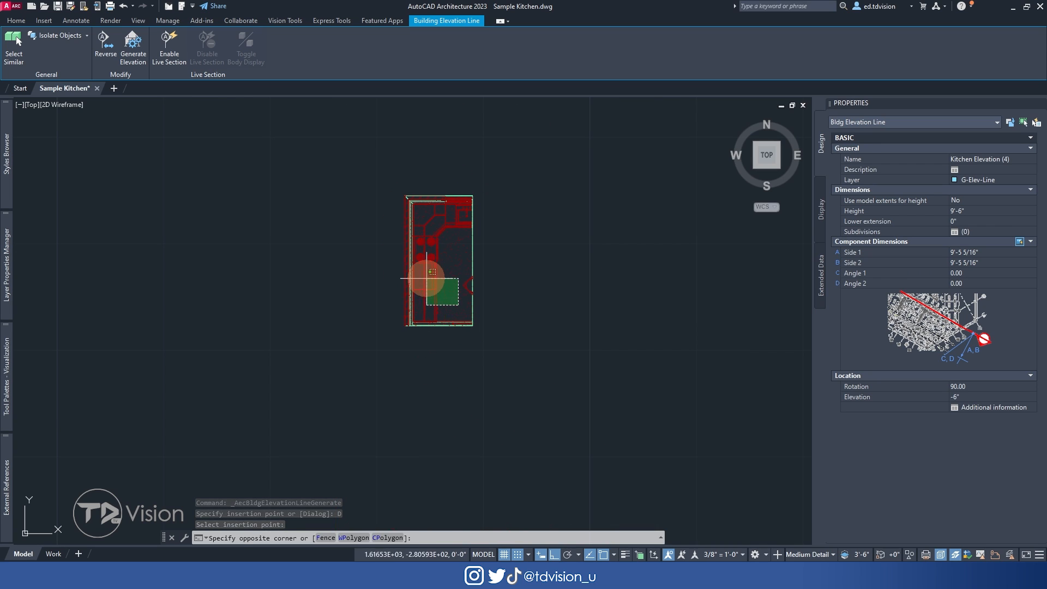
click(426, 278)
click(781, 169)
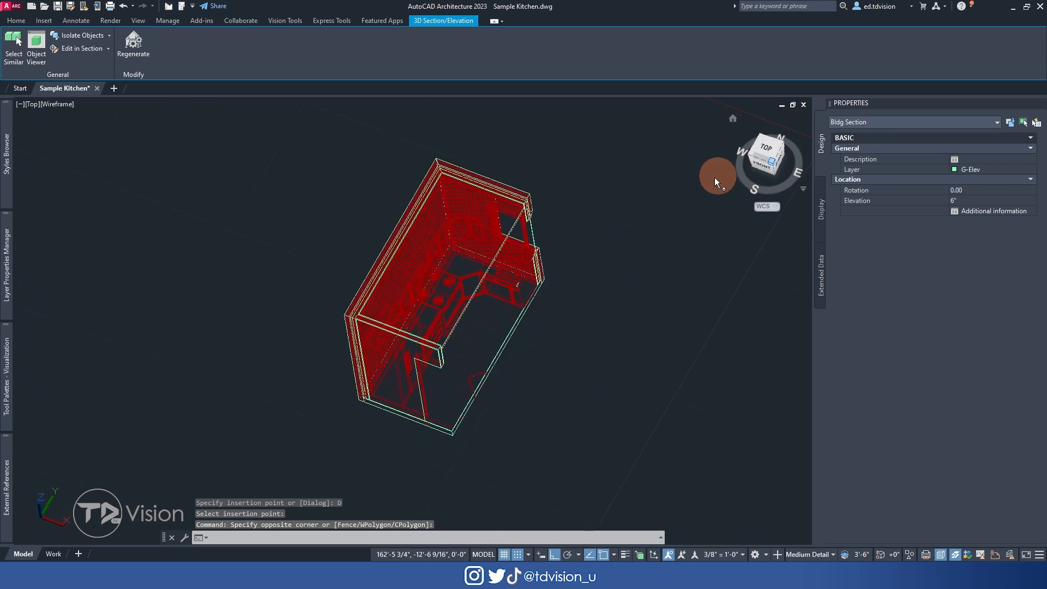
key(Escape)
key(Escape)
scroll(466, 305, down, 3)
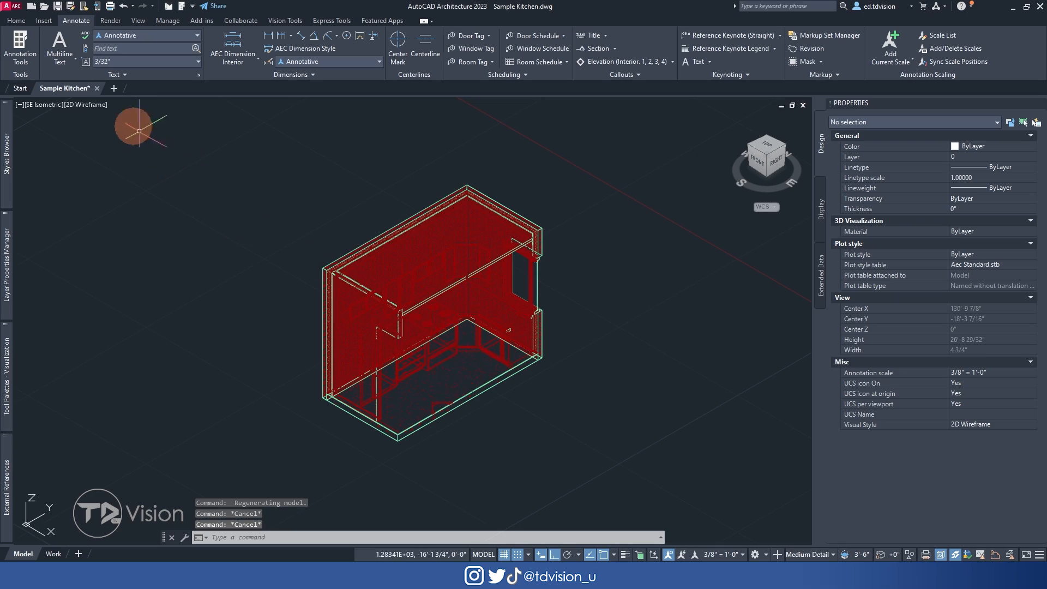
- Display the 3D kitchen section in the Conceptual visual style and inspect its interior
click(90, 104)
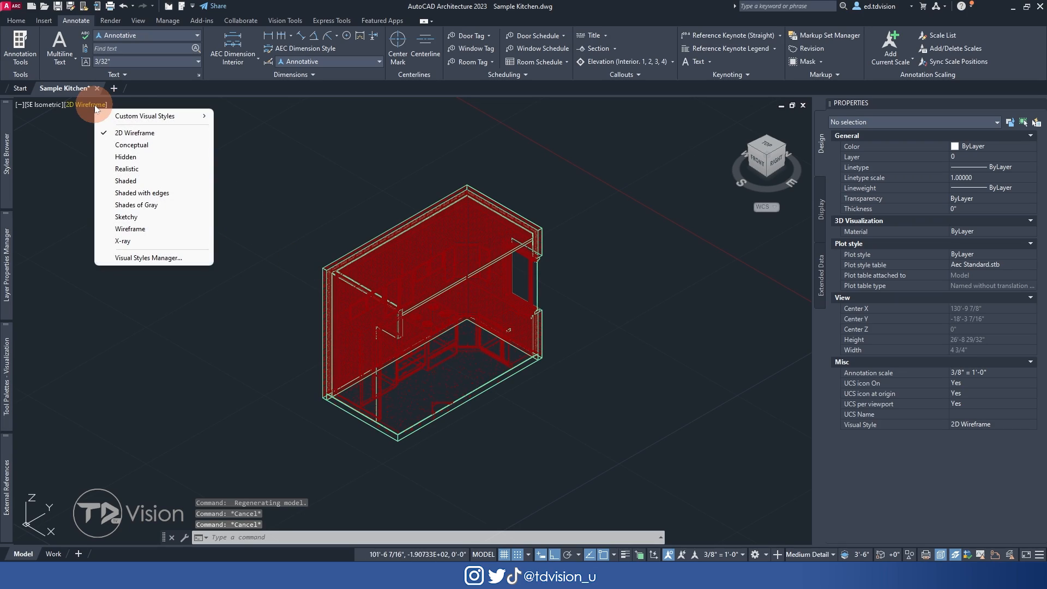
click(129, 149)
scroll(443, 329, up, 2)
mouse_move(531, 382)
shift+middle_down()
mouse_move(450, 339)
mouse_move(507, 349)
mouse_move(468, 361)
shift+middle_up()
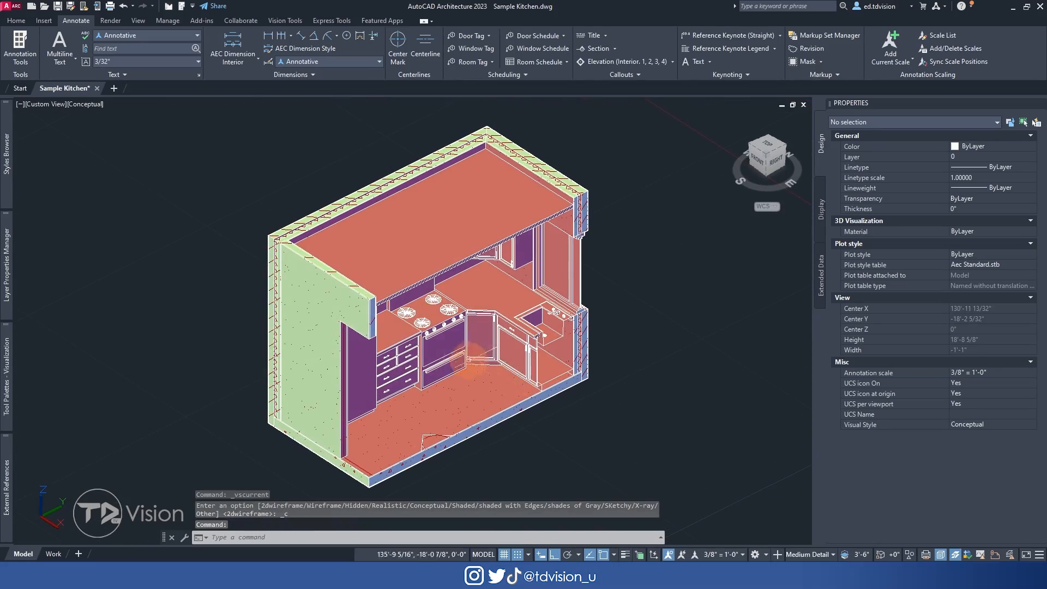
- Compare the generated 3D section with the full kitchen model and its elevation line boxes
scroll(468, 360, down, 8)
middle_drag(406, 242, 530, 313)
middle_drag(429, 213, 449, 258)
scroll(430, 221, up, 7)
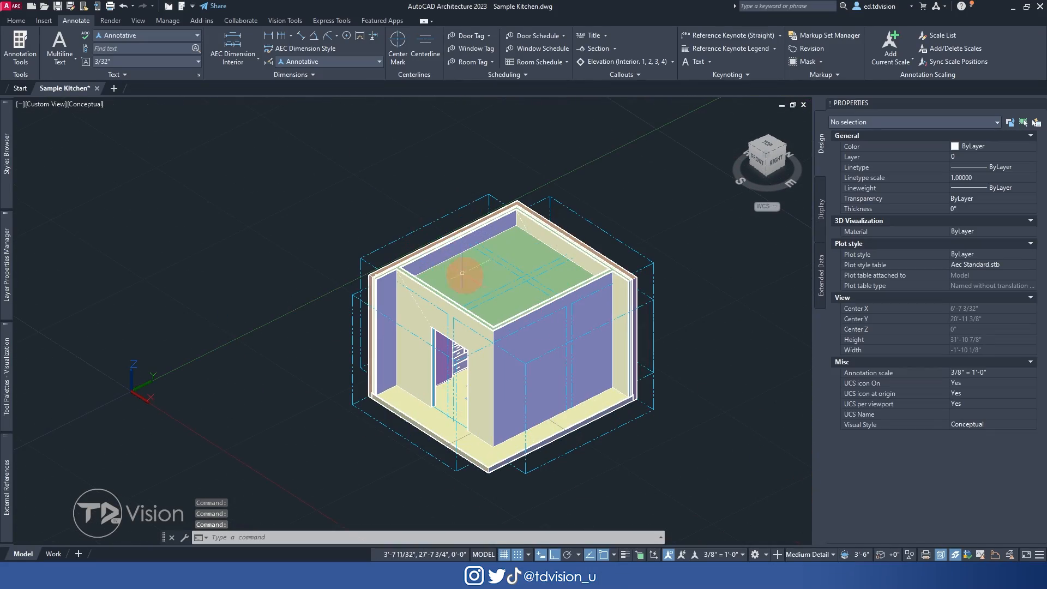
scroll(511, 290, down, 8)
middle_drag(622, 409, 502, 262)
scroll(539, 390, up, 4)
scroll(522, 382, up, 3)
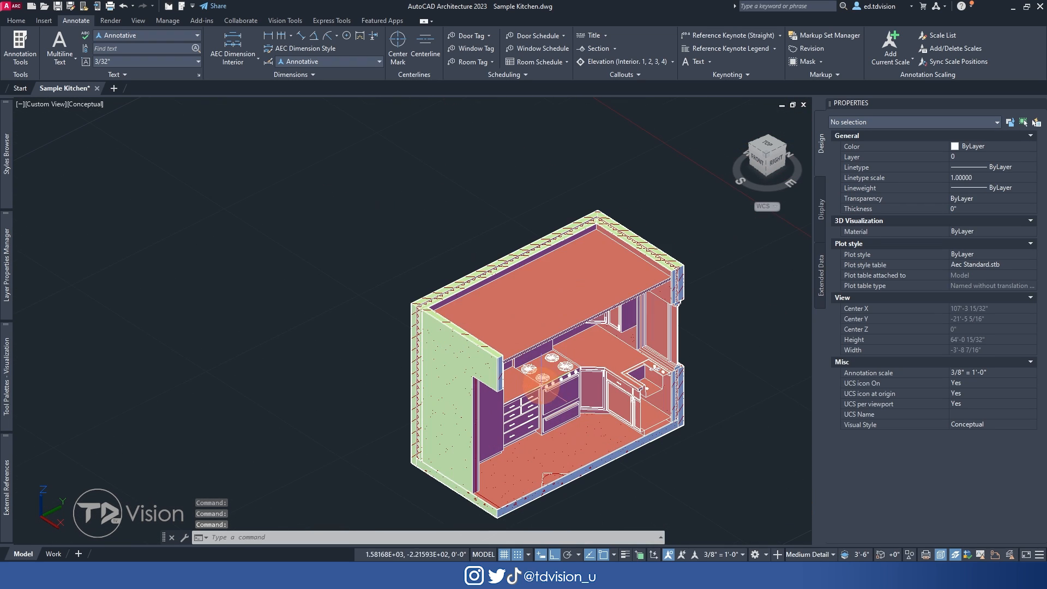
scroll(586, 361, down, 8)
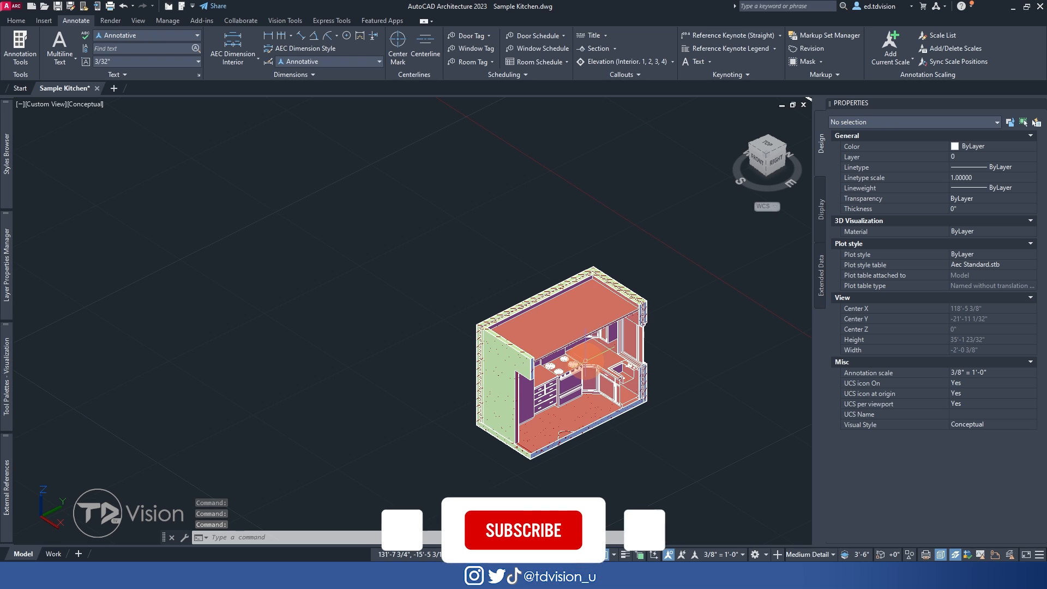
middle_drag(478, 212, 511, 277)
scroll(511, 277, up, 7)
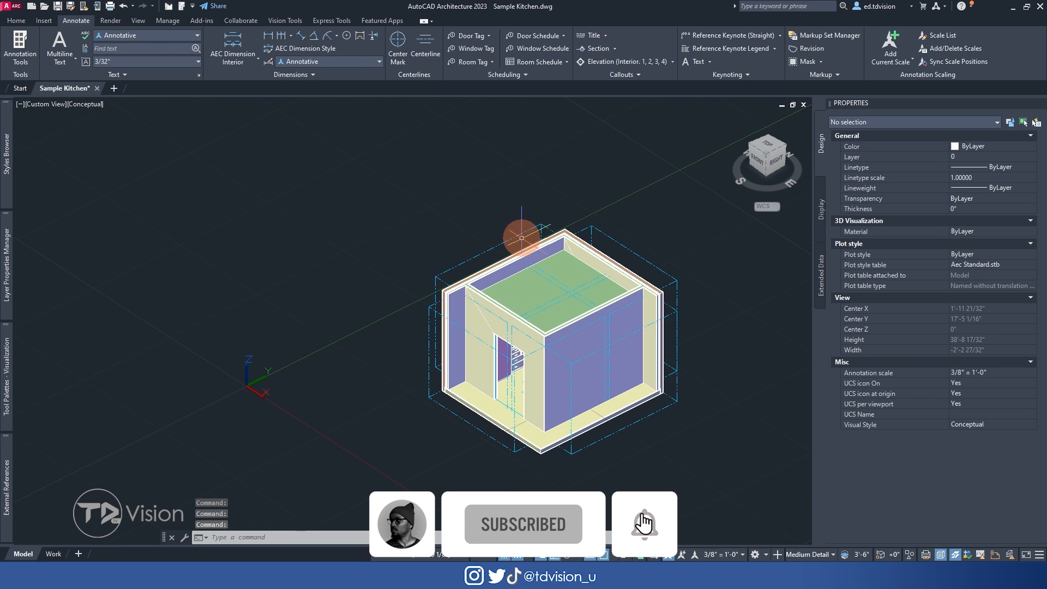
- Select all the elevation lines around the kitchen model, starting from Kitchen Elevation (4)
click(498, 246)
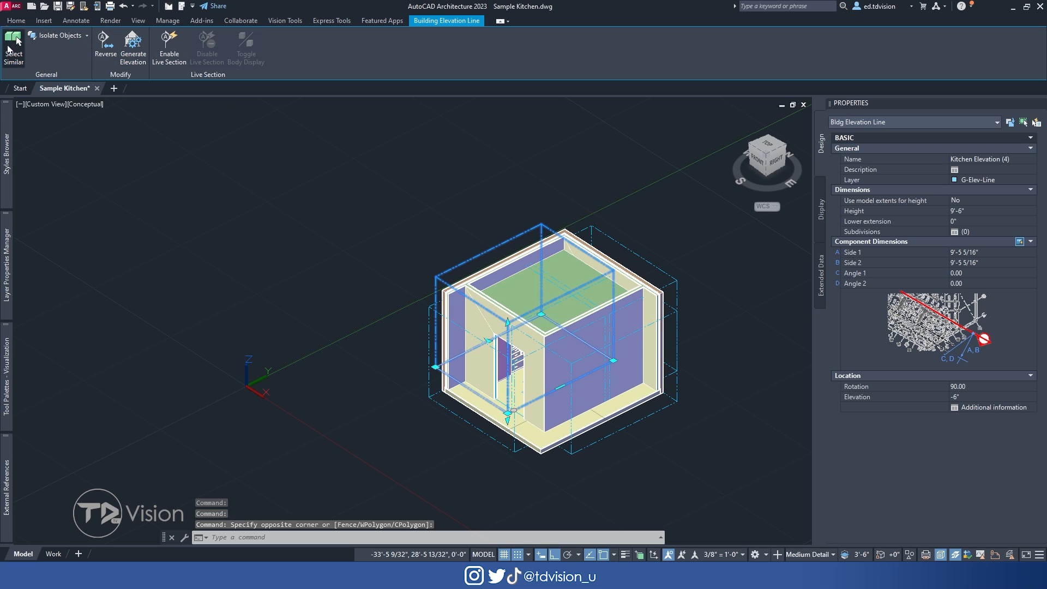
click(14, 43)
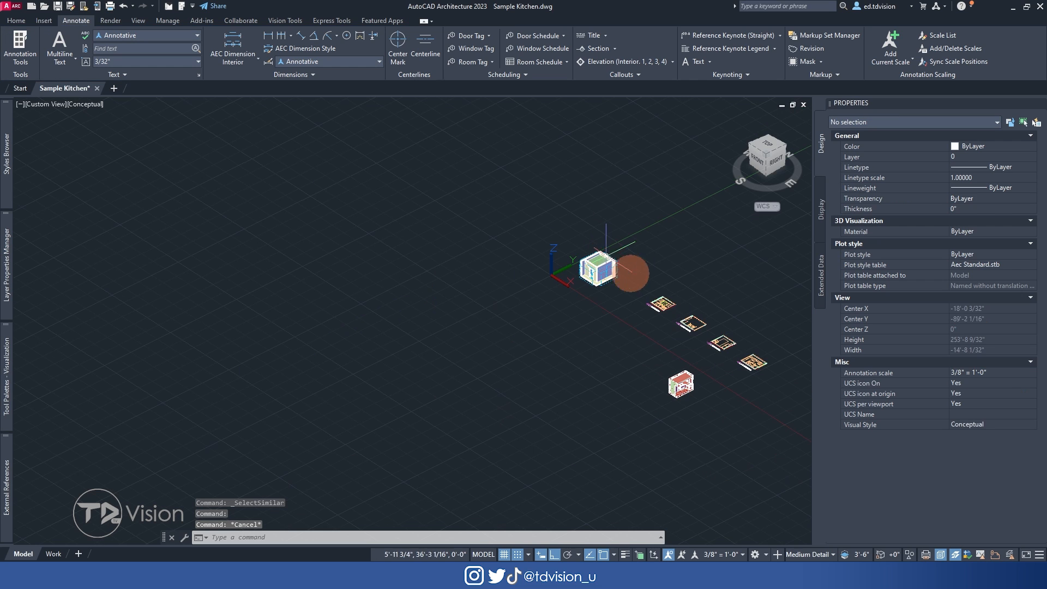
- Regenerate the 3D section with the Model High Detail display set, replacing the existing object, and inspect the result
scroll(573, 268, up, 3)
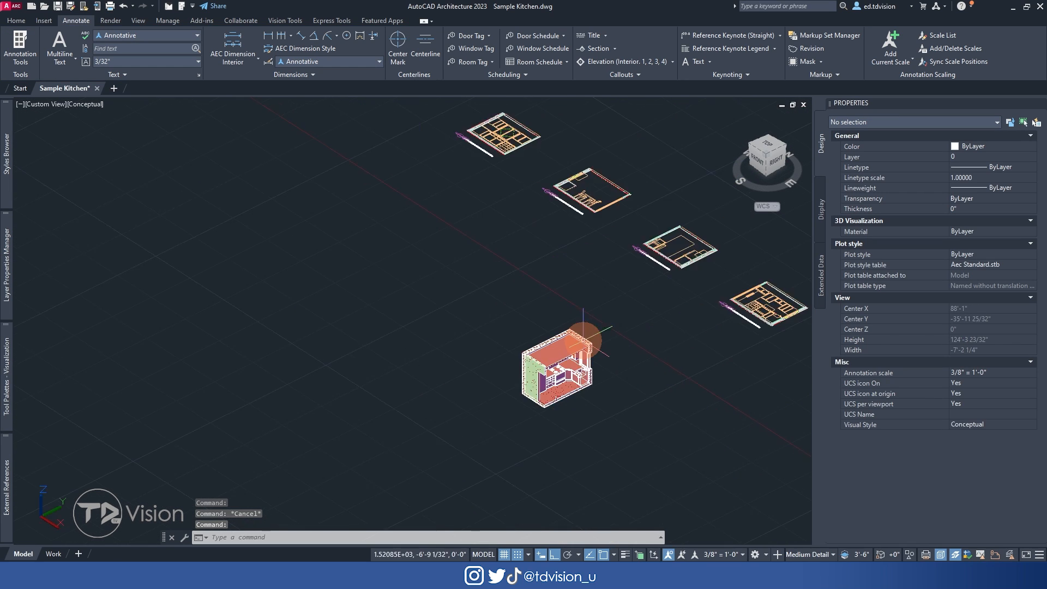
scroll(584, 339, up, 2)
click(545, 356)
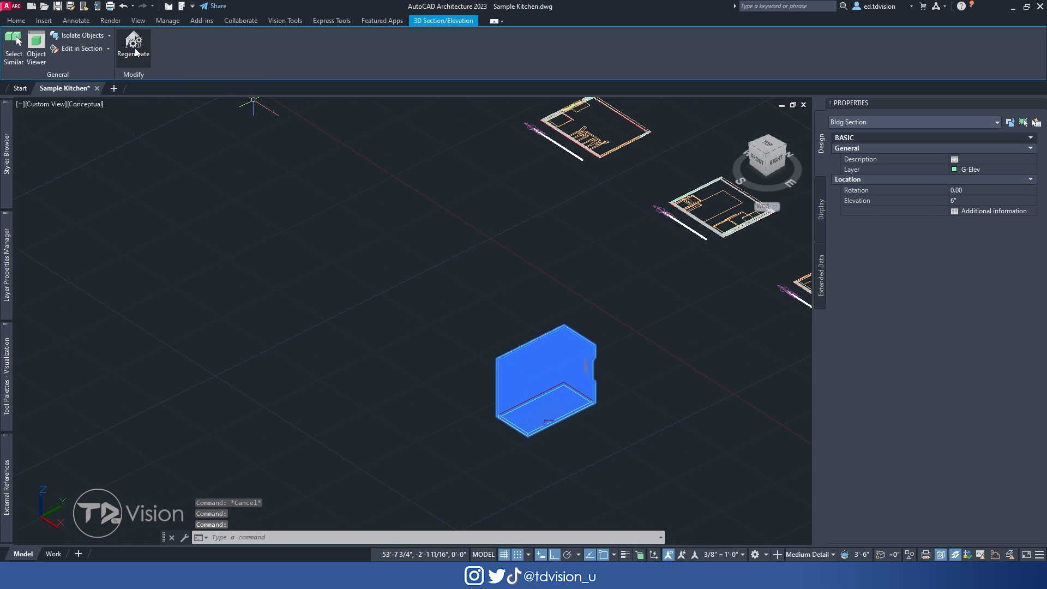
click(134, 52)
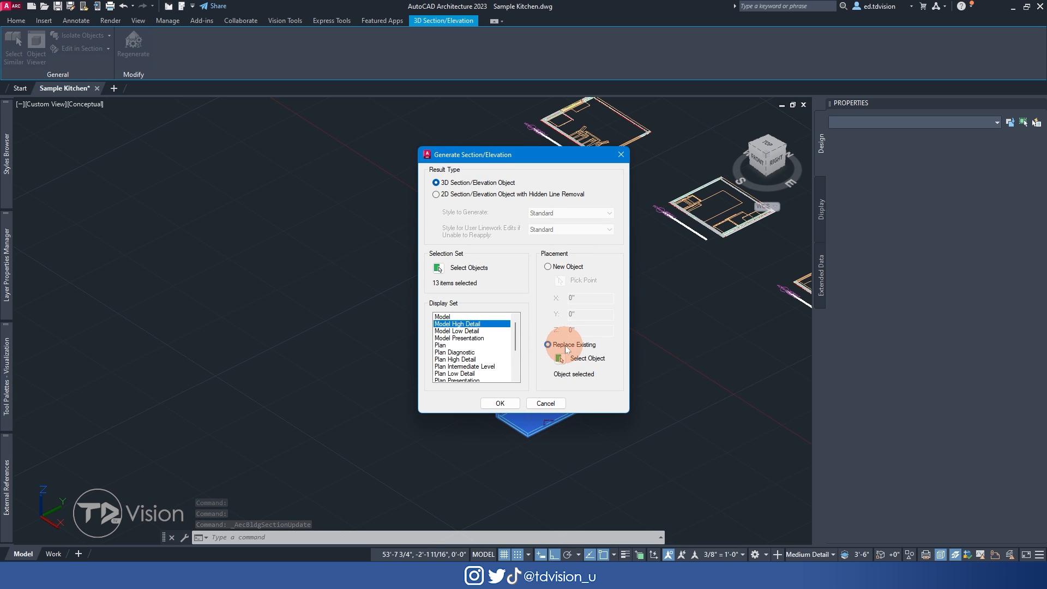
drag(543, 152, 322, 134)
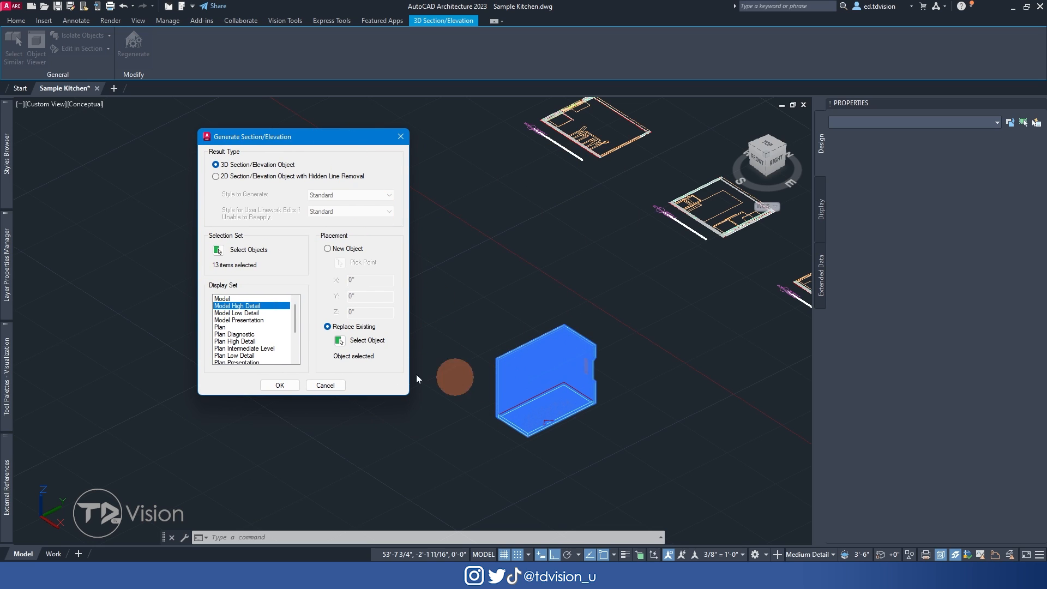
click(279, 384)
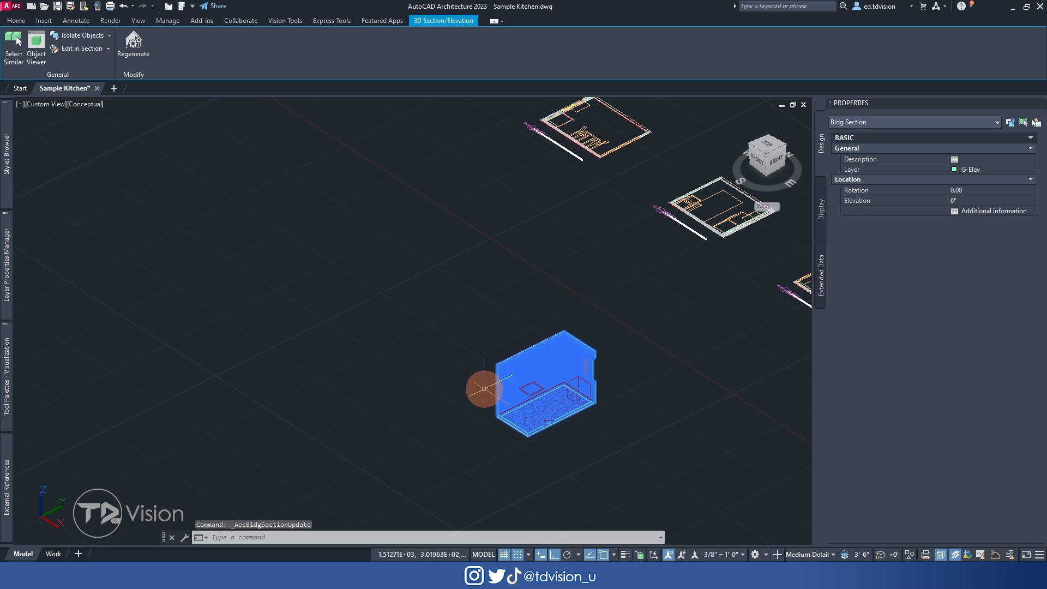
scroll(567, 376, up, 5)
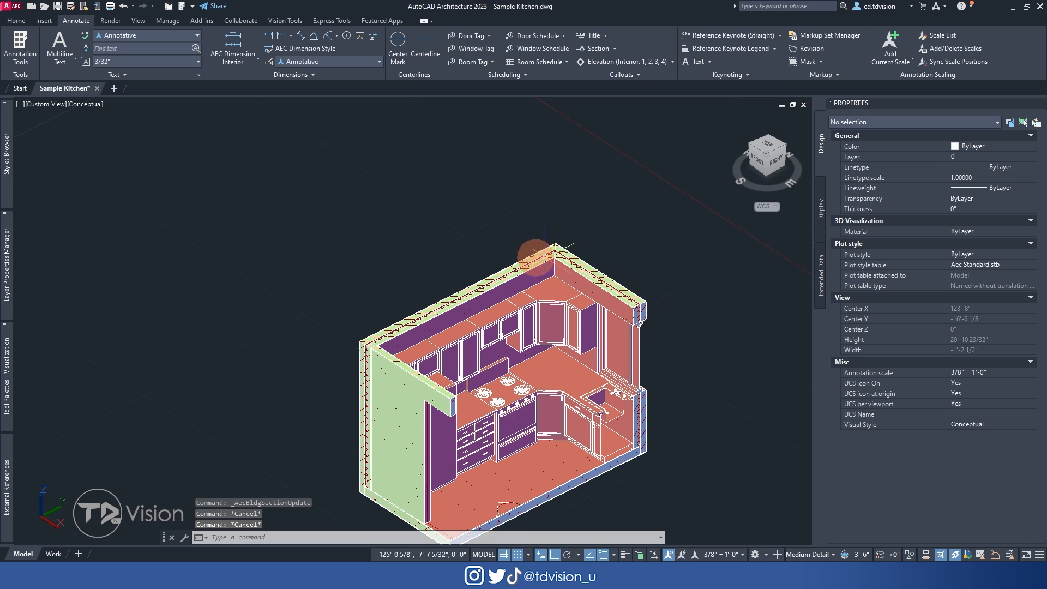
scroll(538, 425, down, 5)
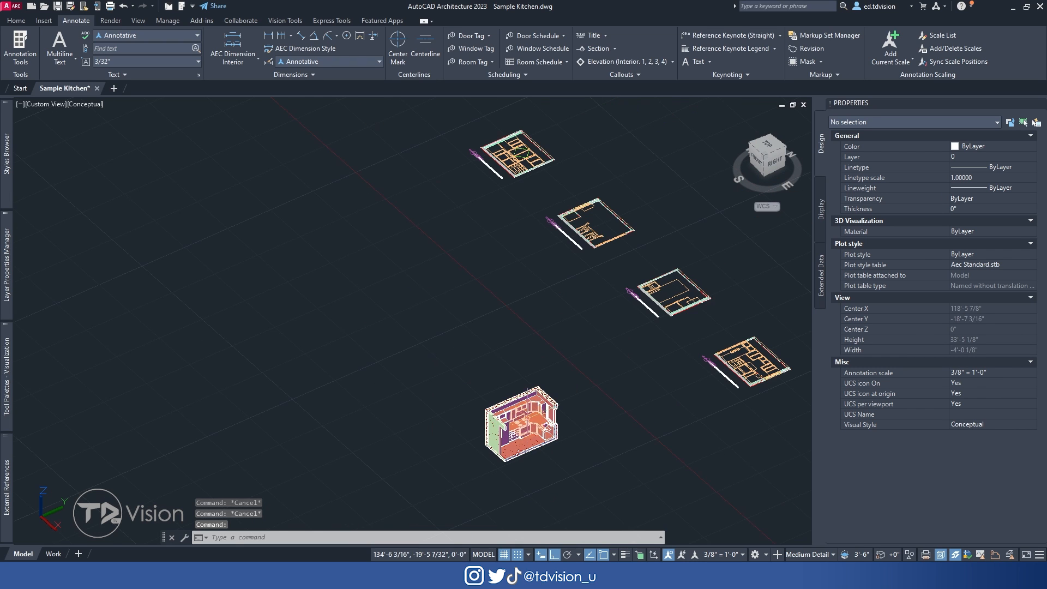
- Select all four 2D kitchen elevations and refresh them together
middle_drag(459, 331, 365, 370)
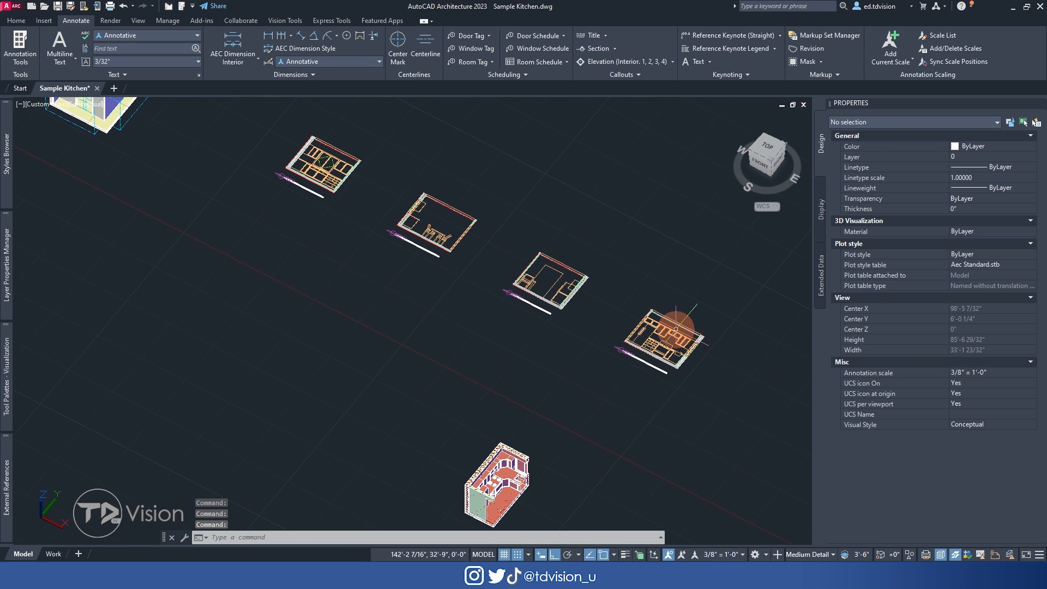
click(682, 323)
click(573, 268)
click(427, 218)
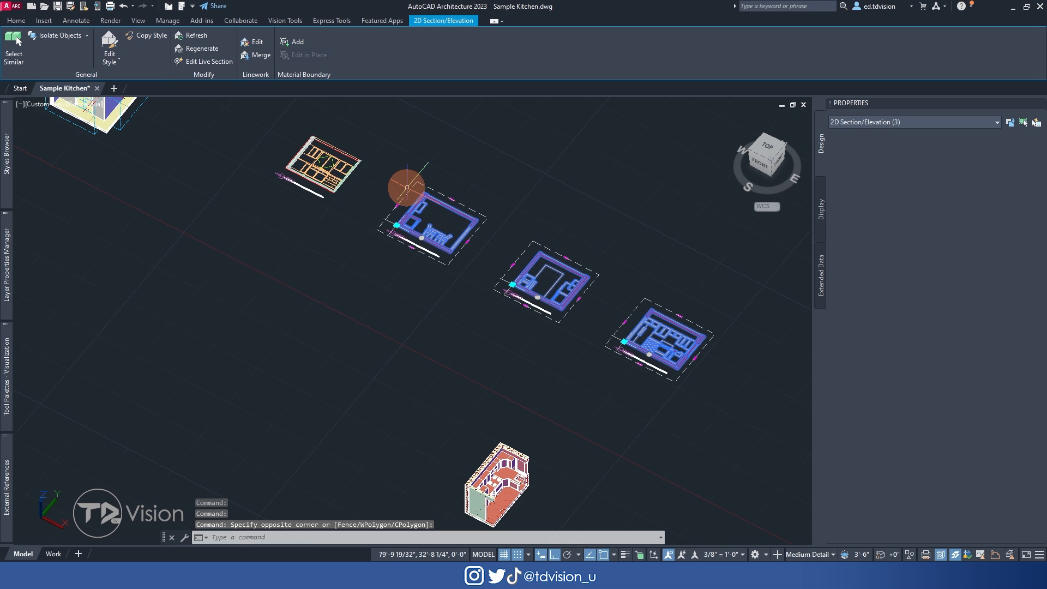
click(353, 158)
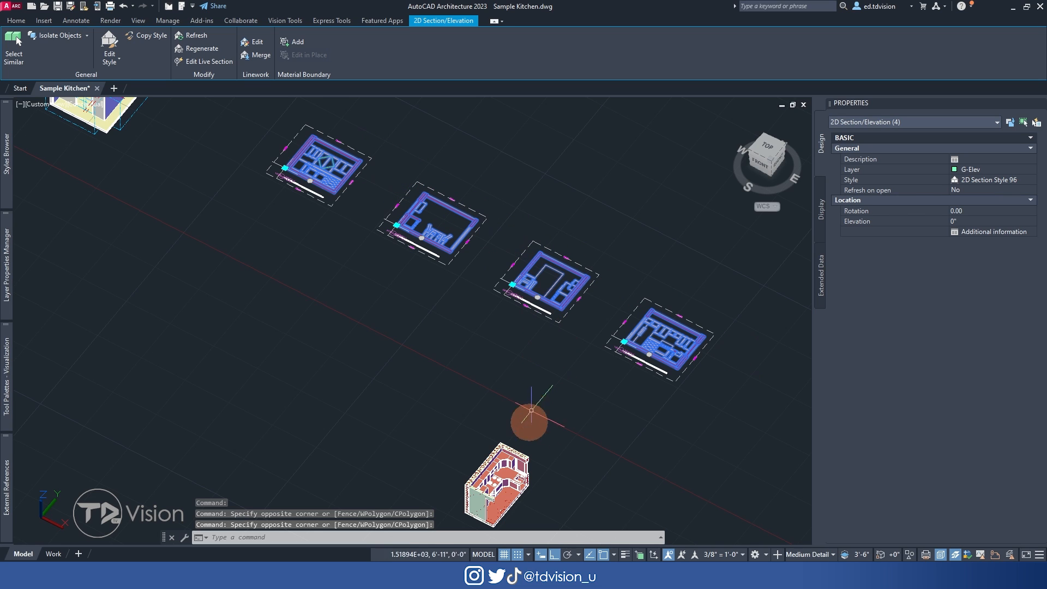
middle_drag(565, 433, 552, 358)
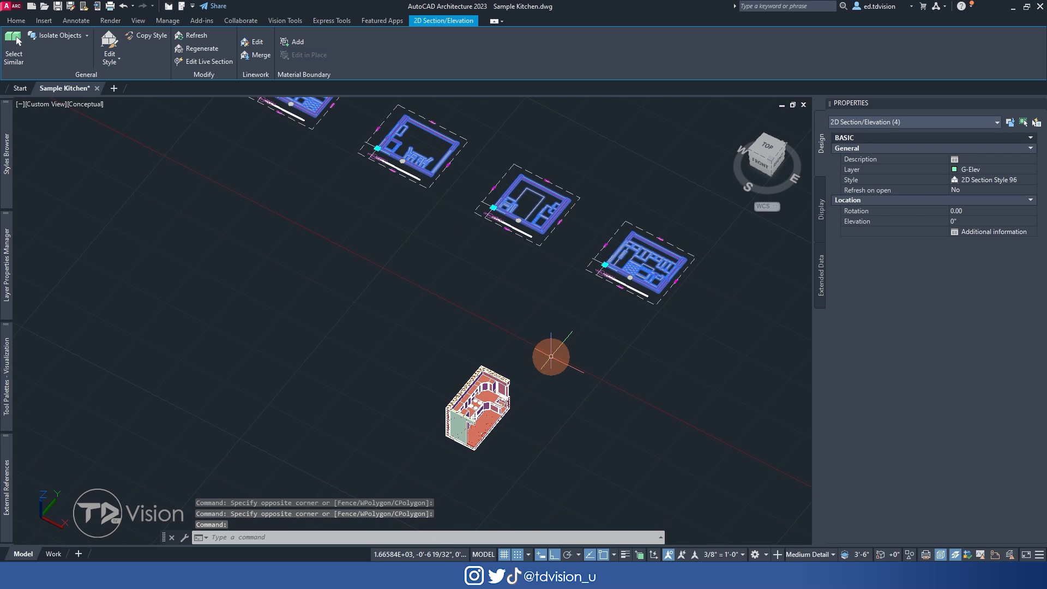
click(196, 35)
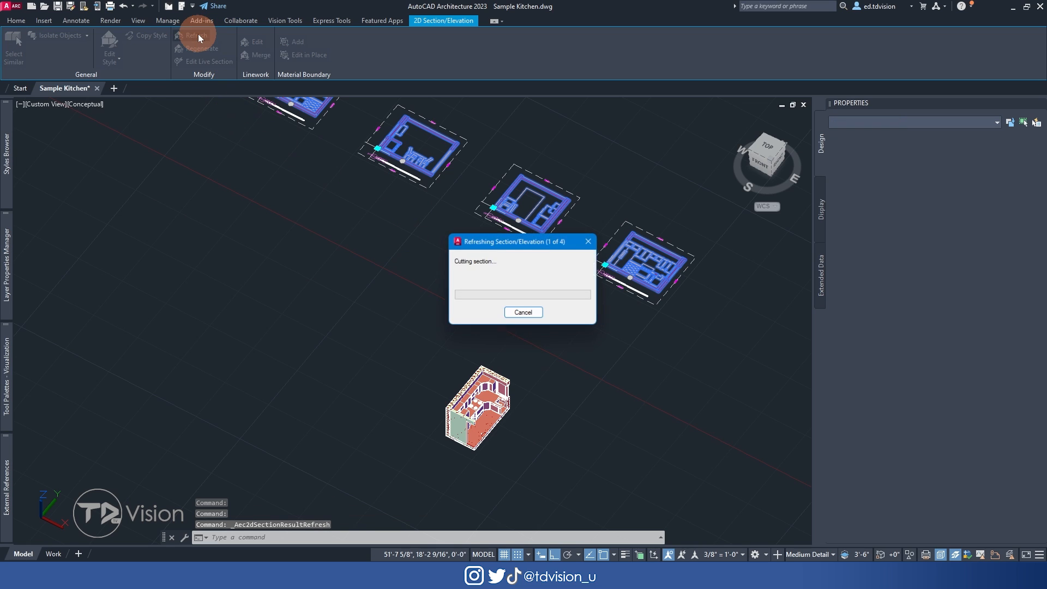
- Examine the 3D section from the southeast isometric view and from an orbited angle facing its open side
key(Escape)
key(Escape)
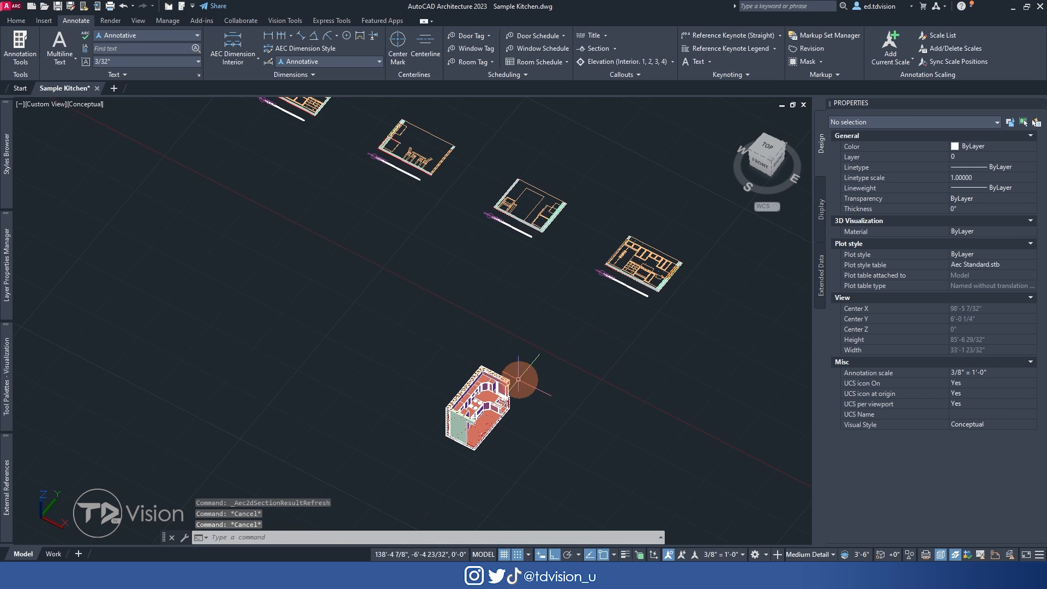
scroll(513, 426, up, 5)
click(376, 302)
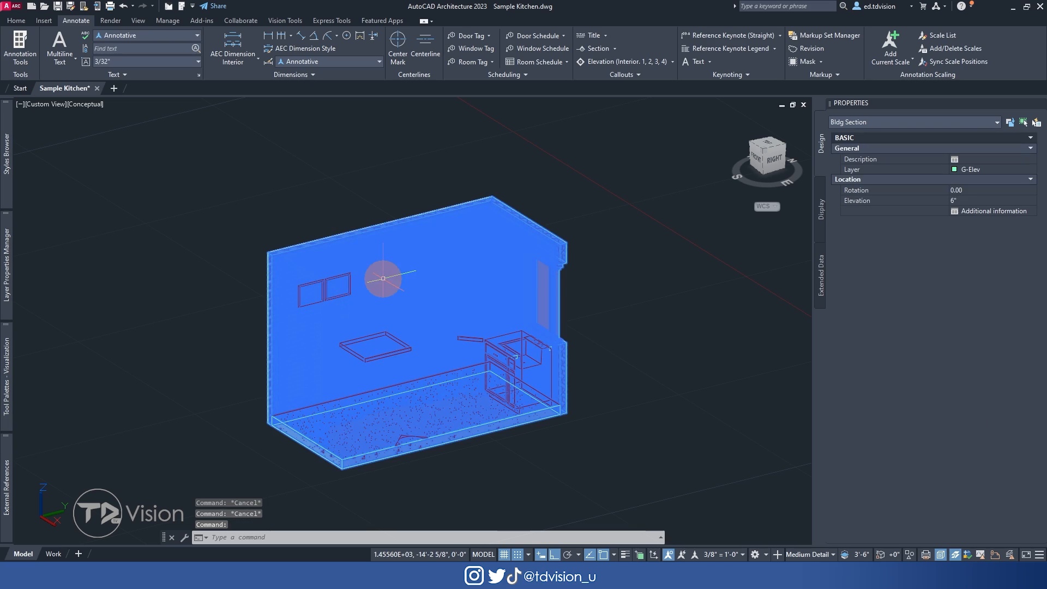
click(762, 151)
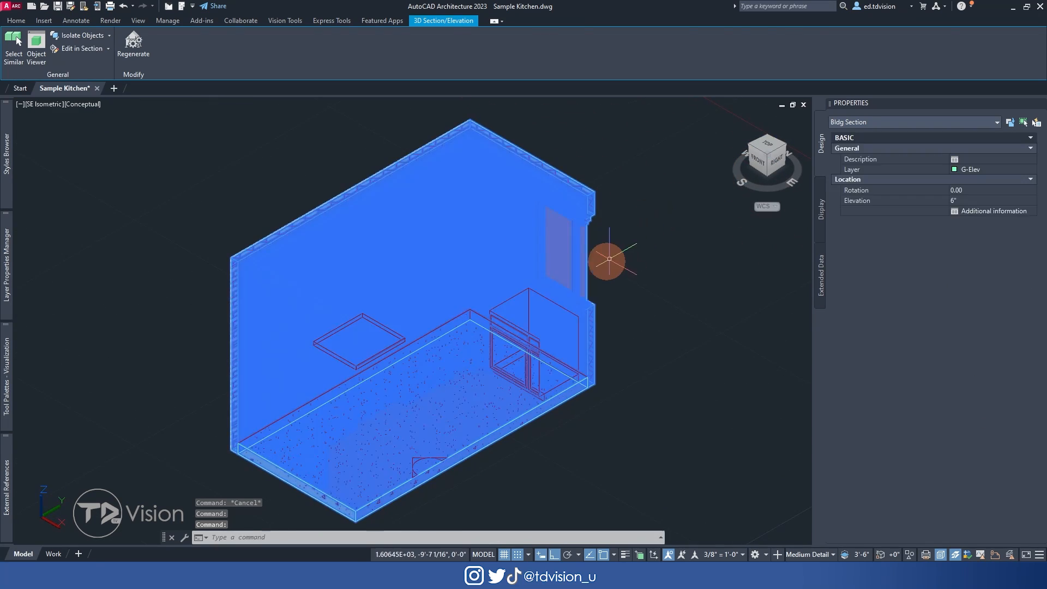
key(Escape)
click(606, 261)
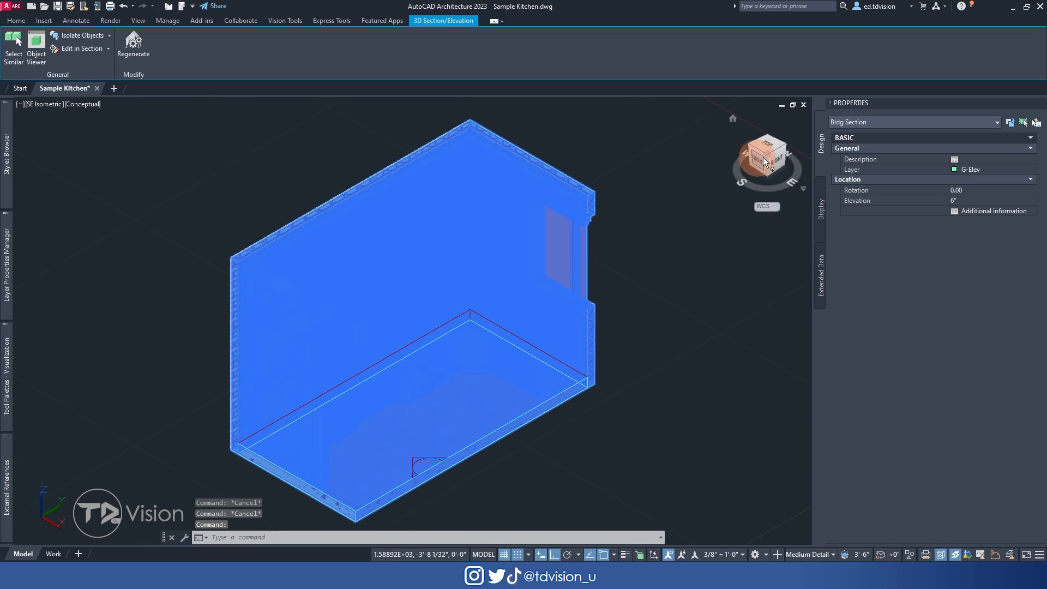
click(784, 146)
key(Escape)
key(Escape)
key(Escape)
scroll(616, 252, down, 2)
mouse_move(507, 319)
shift+middle_down()
mouse_move(568, 264)
mouse_move(599, 330)
shift+middle_up()
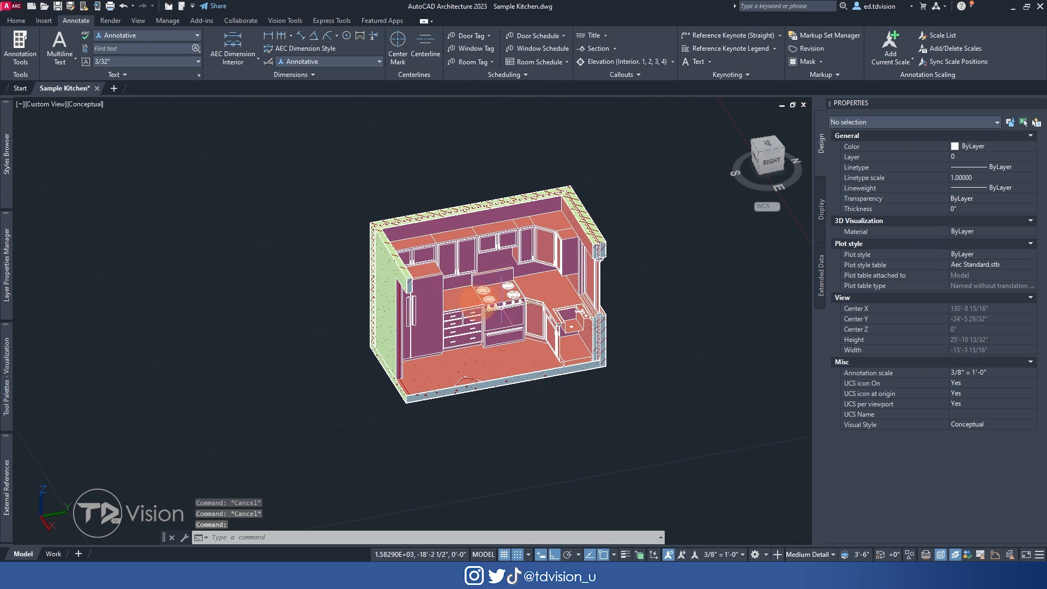
- Examine the 3D section in perspective projection, restore parallel projection, and inspect the symbol outline on its floor
click(38, 103)
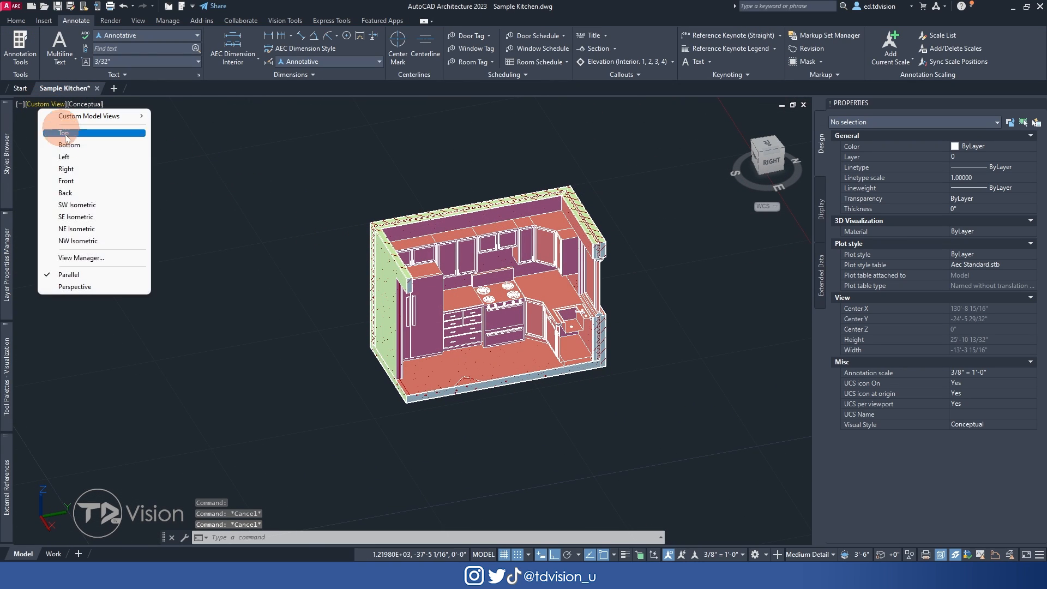
click(88, 290)
mouse_move(565, 327)
shift+middle_down()
mouse_move(588, 318)
mouse_move(515, 306)
mouse_move(514, 321)
mouse_move(578, 323)
shift+middle_up()
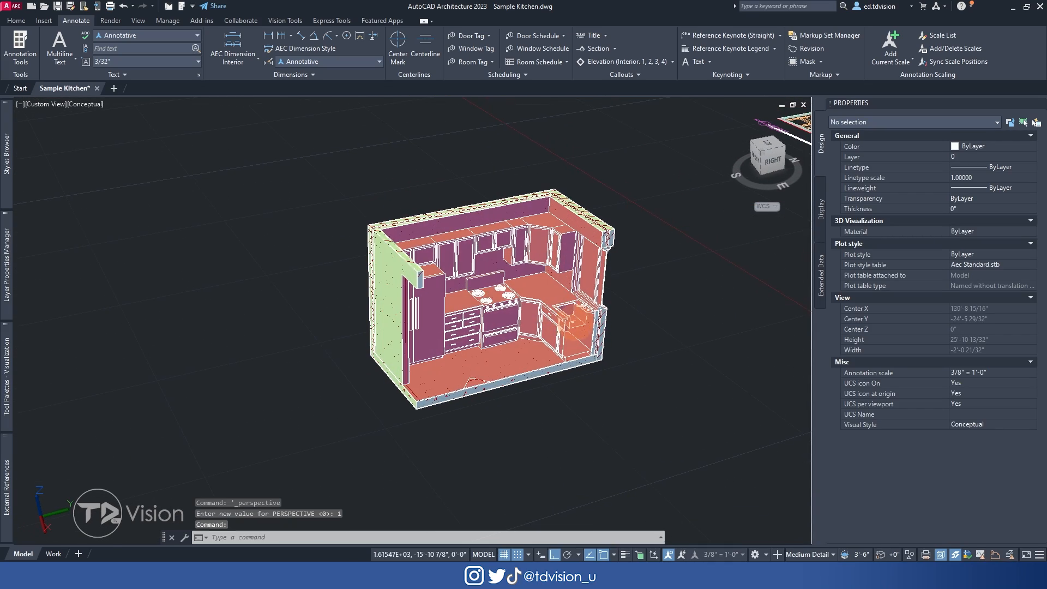
click(53, 104)
click(79, 275)
shift+middle_drag(470, 327, 489, 385)
scroll(490, 385, up, 5)
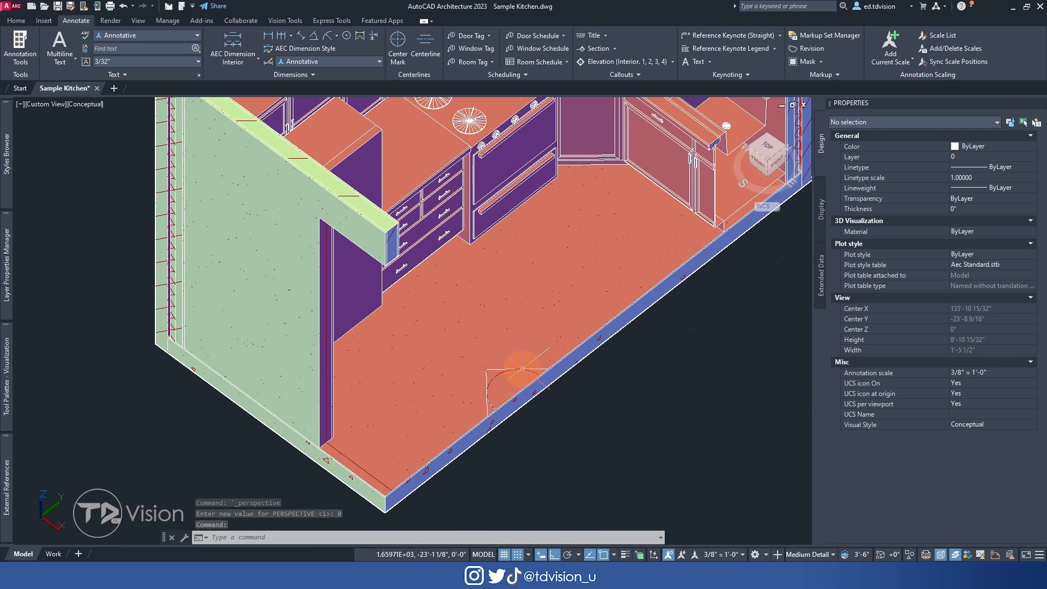
scroll(522, 369, down, 7)
middle_drag(347, 210, 399, 282)
- Switch to the top view with the 2D Wireframe visual style, focused on the kitchen floor plan
drag(769, 152, 770, 151)
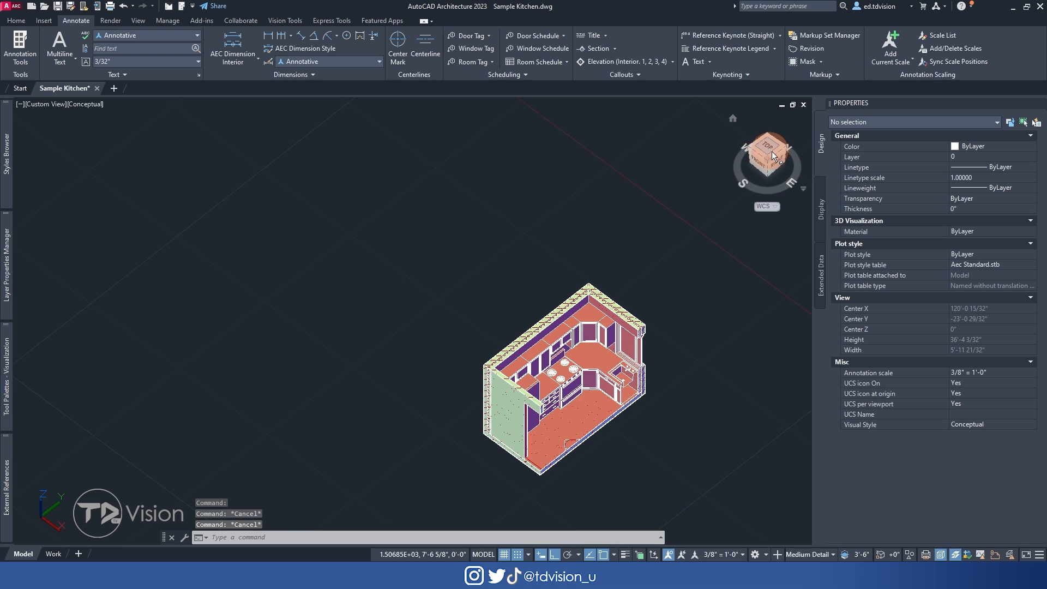
click(770, 151)
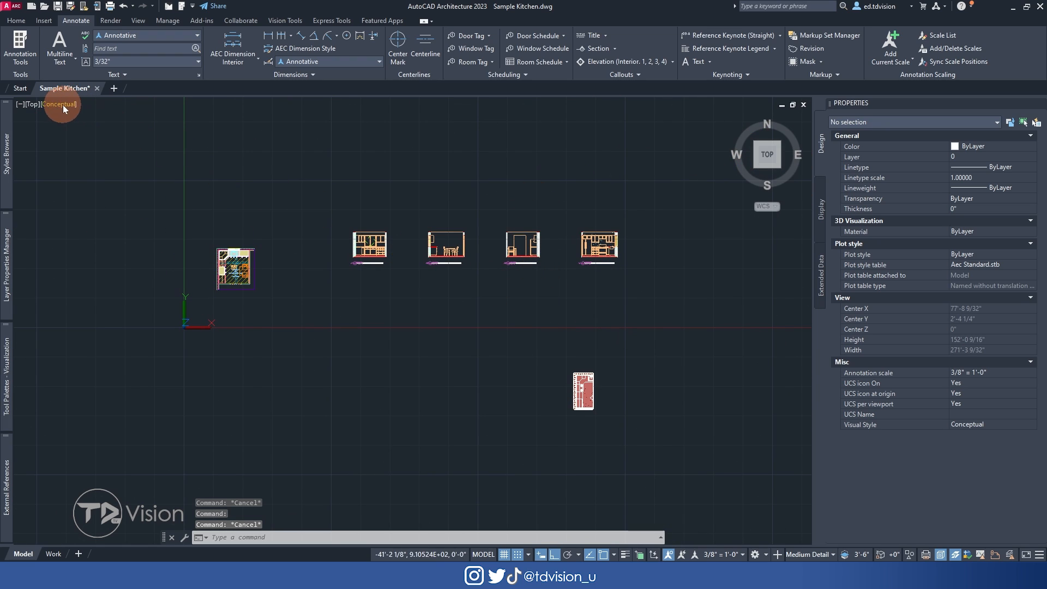
click(63, 105)
click(109, 133)
scroll(206, 256, up, 6)
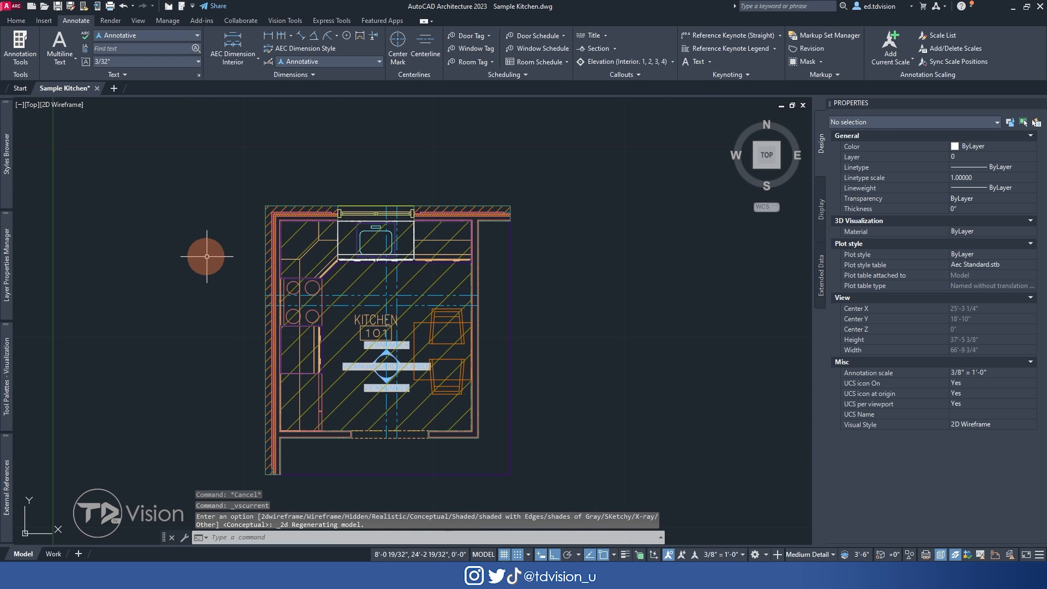
- Start regenerating the 3D section and remove the interior elevation callout's five objects from its selection set
scroll(412, 270, down, 6)
click(749, 394)
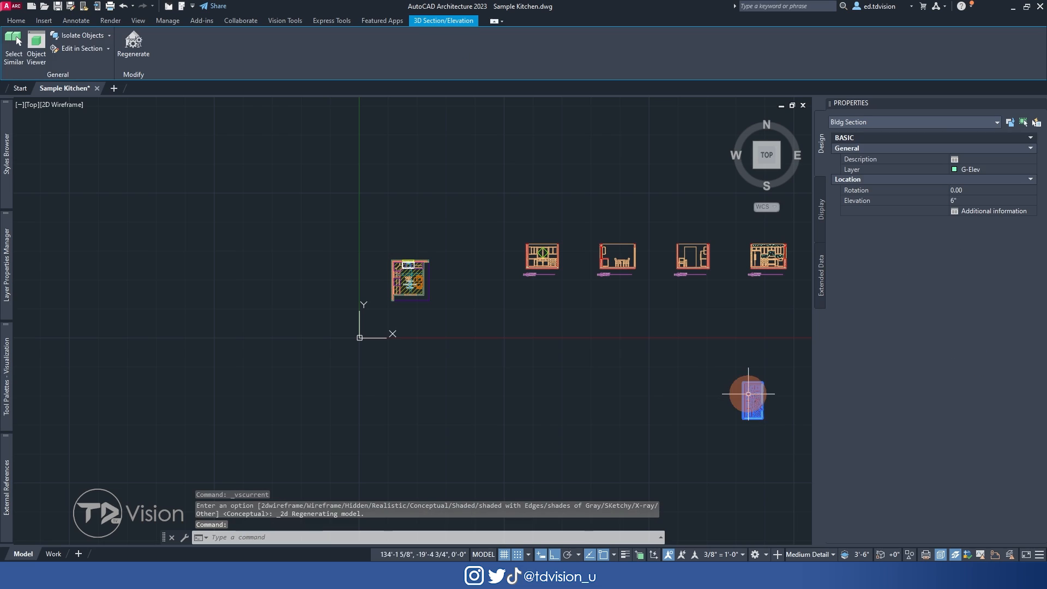
click(142, 46)
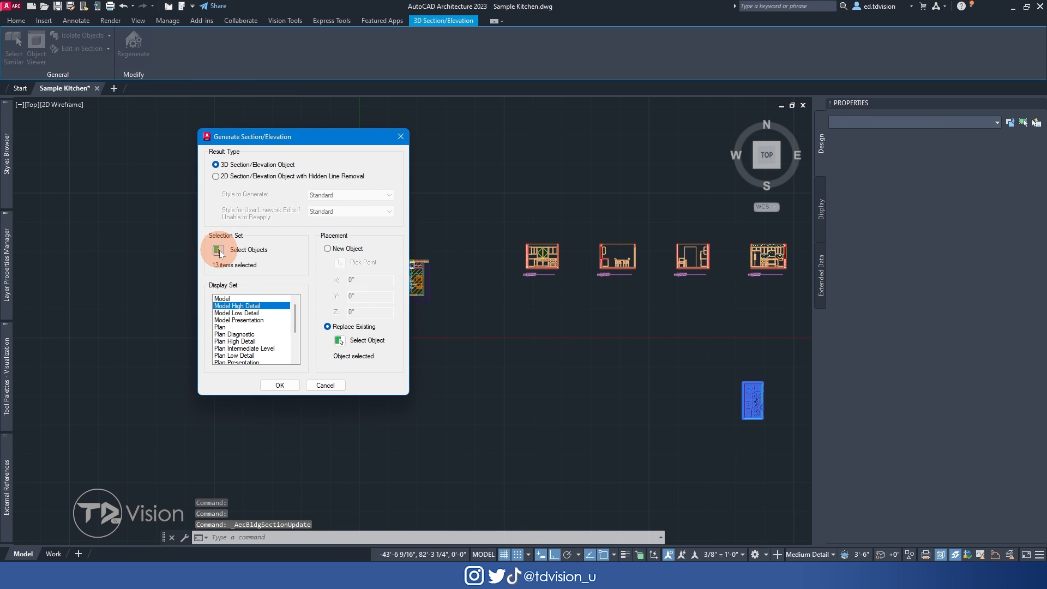
click(219, 250)
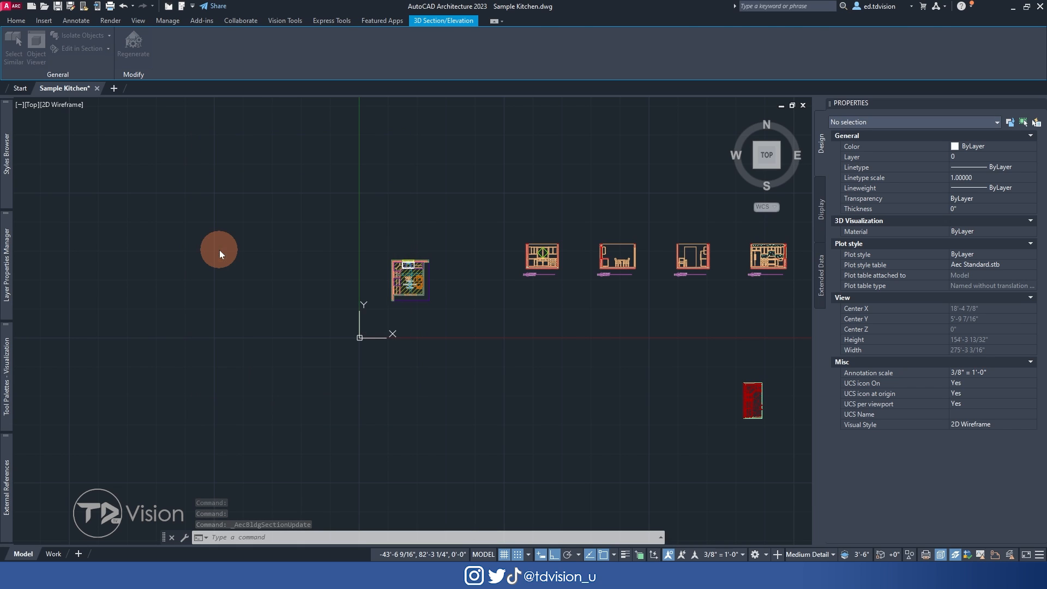
scroll(414, 275, up, 6)
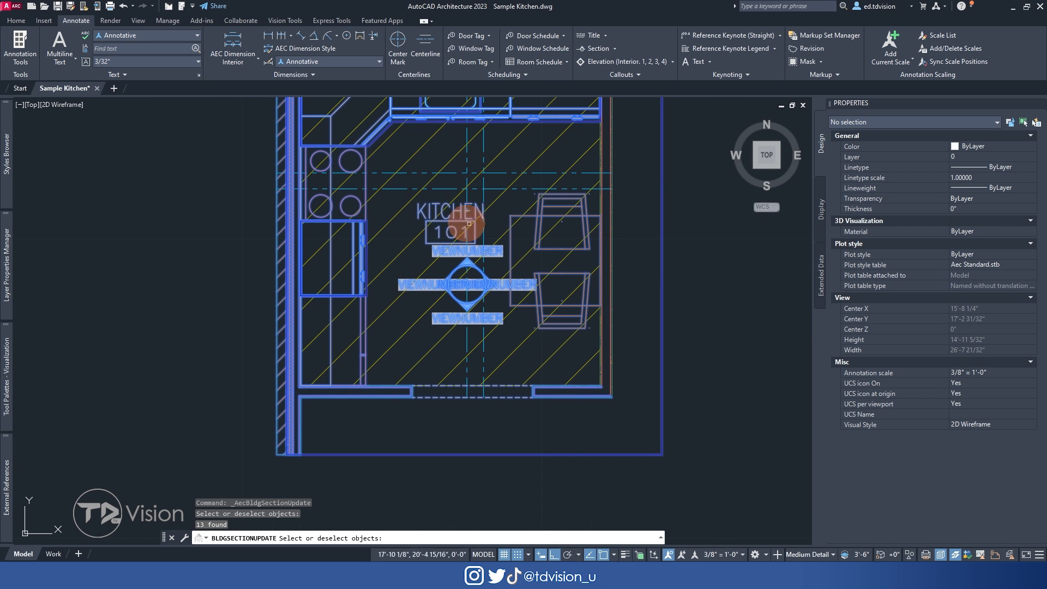
scroll(465, 257, up, 6)
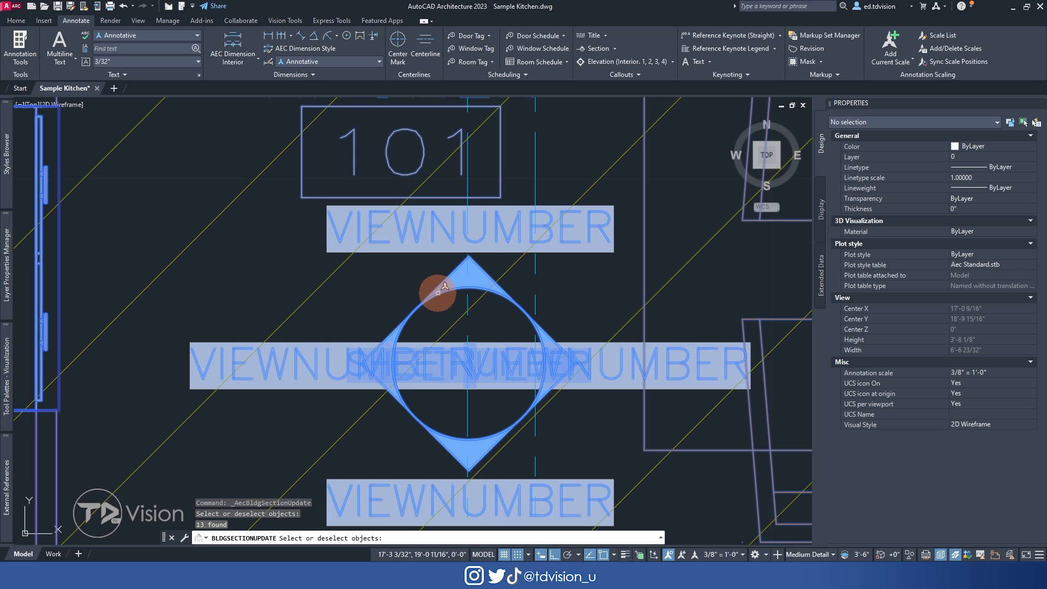
shift+click(437, 297)
shift+click(398, 324)
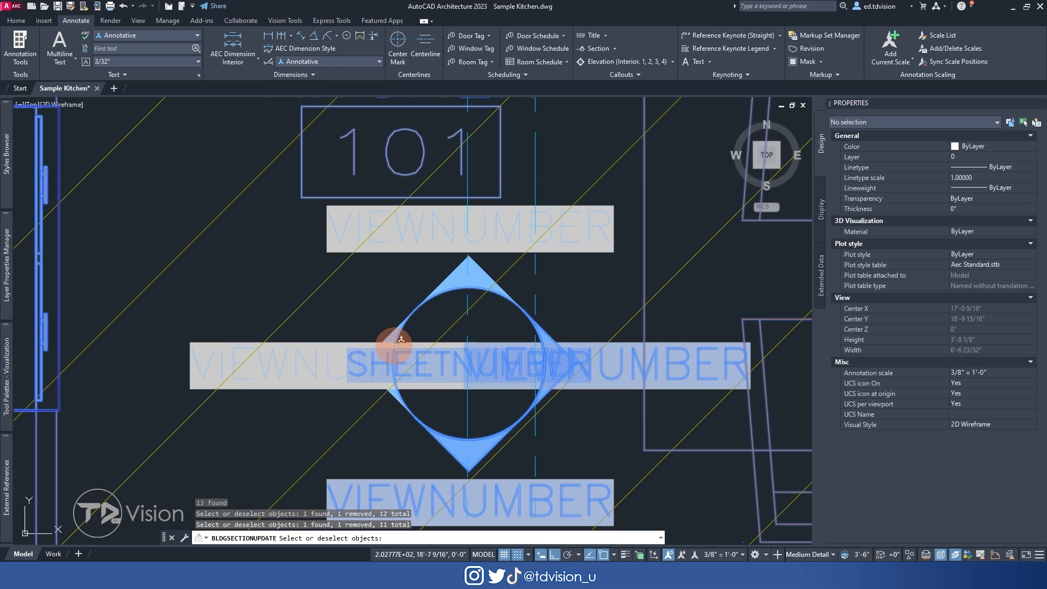
shift+click(419, 355)
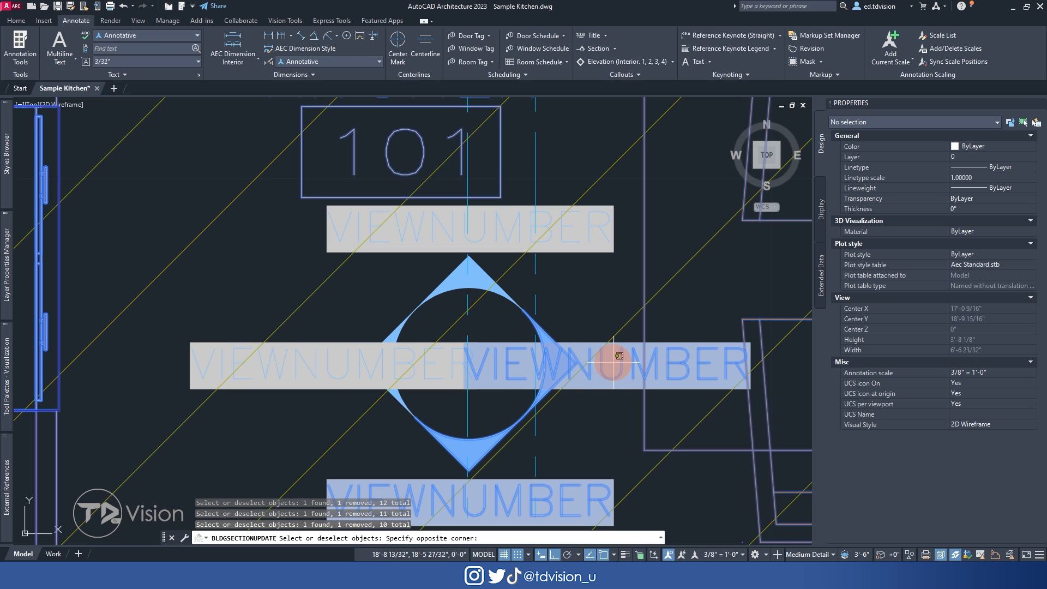
shift+click(588, 385)
scroll(435, 296, down, 2)
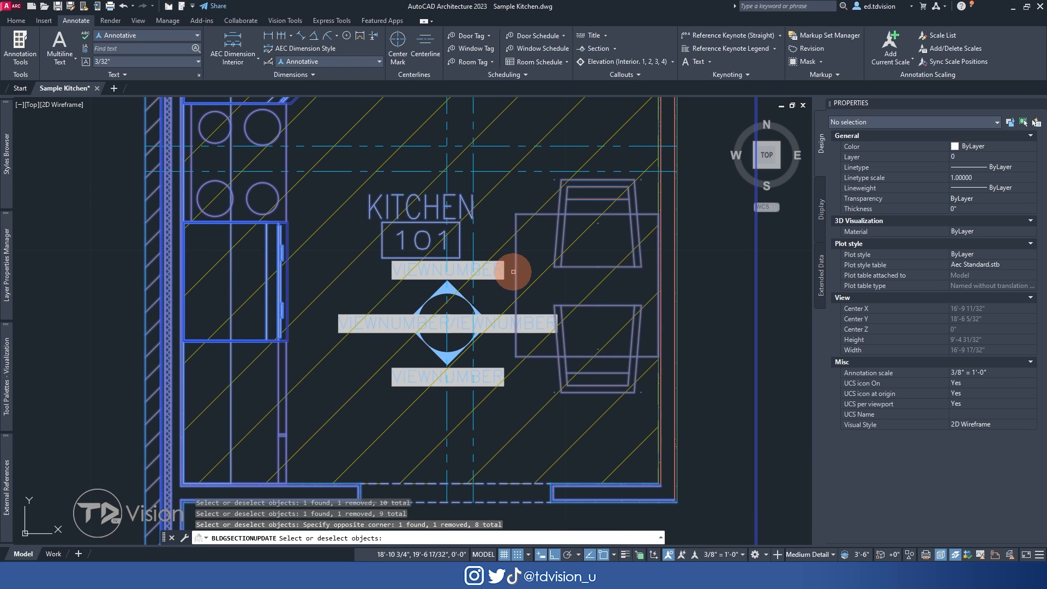
key(Return)
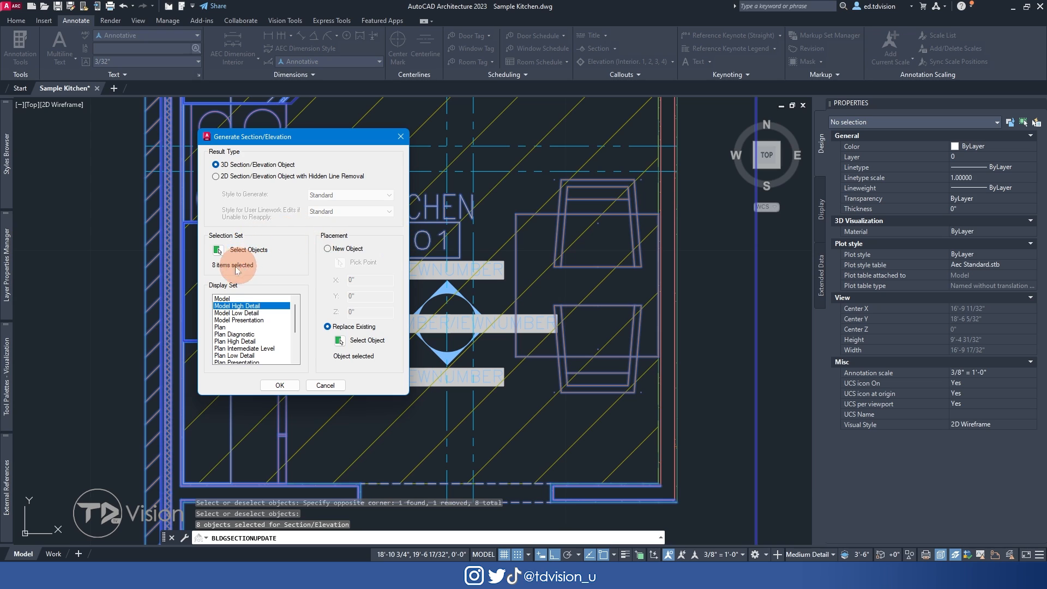
- Regenerate the 3D section with the Model High Detail display set, replacing the existing object, and clear the selection
click(278, 385)
scroll(474, 306, down, 5)
scroll(474, 309, down, 2)
middle_drag(713, 332, 257, 178)
scroll(561, 339, up, 9)
key(Escape)
key(Escape)
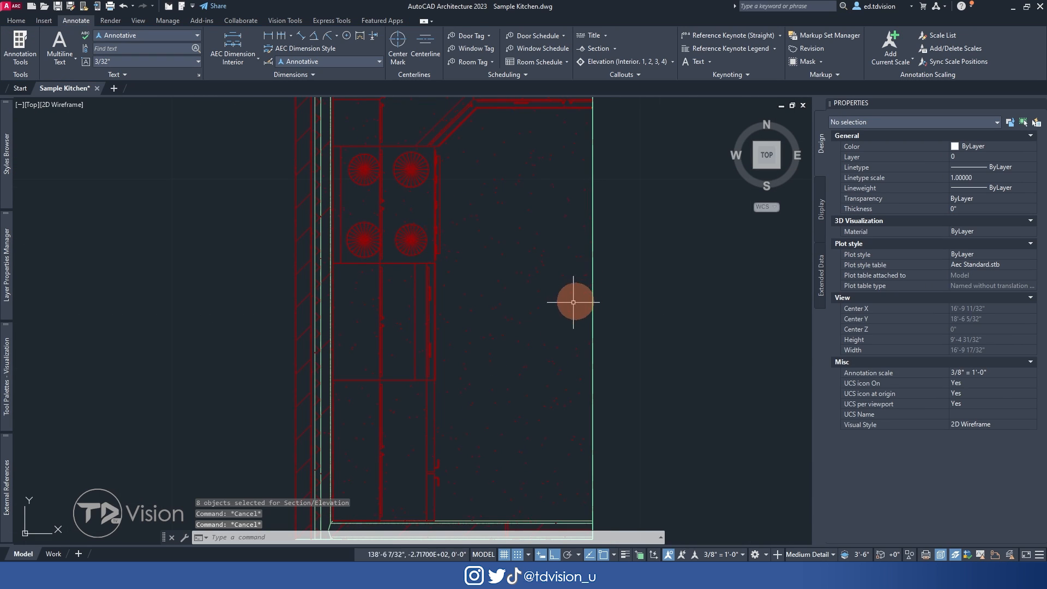
scroll(700, 205, down, 4)
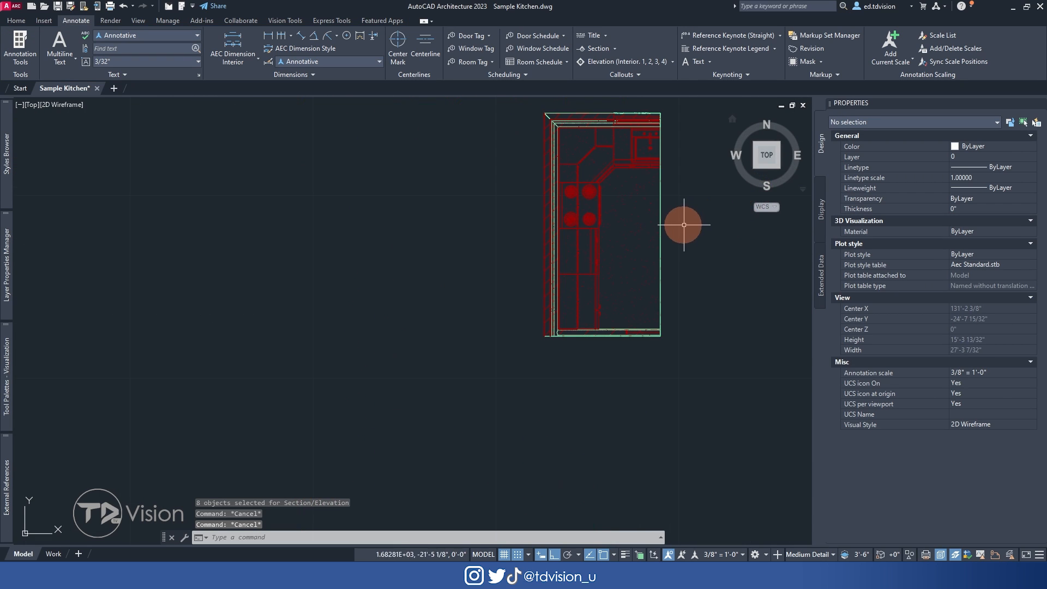
- Compare the regenerated 3D section with the full kitchen model in the southeast isometric view
click(780, 168)
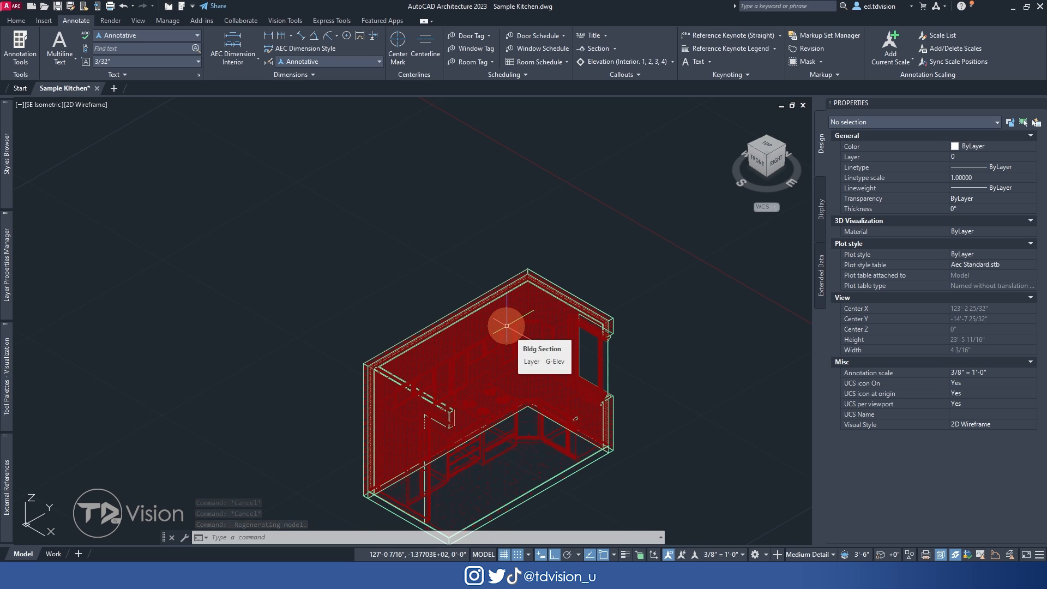
middle_drag(460, 355, 542, 306)
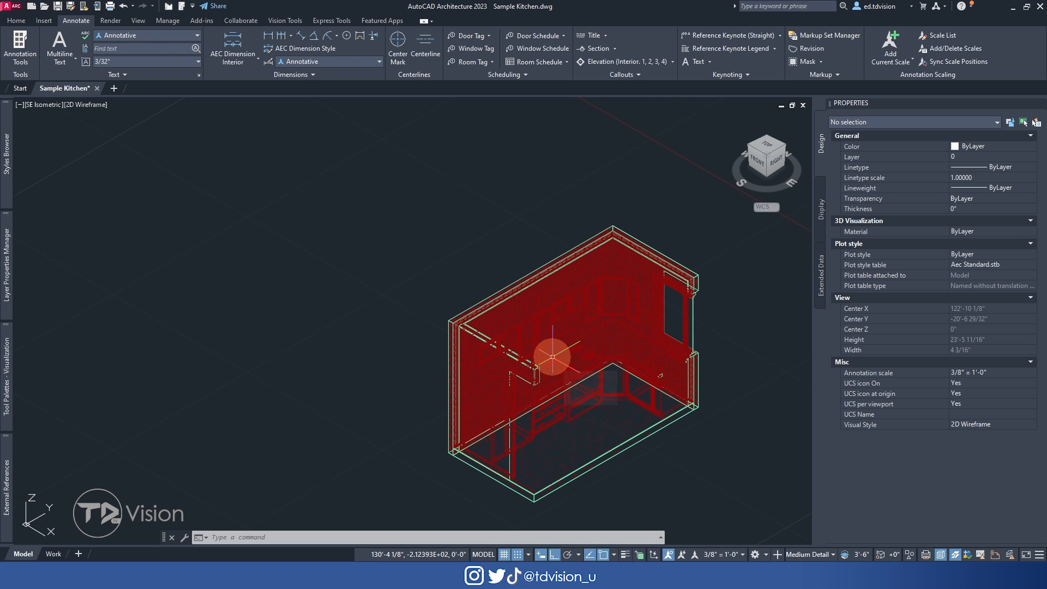
scroll(468, 329, up, 2)
scroll(466, 344, down, 8)
middle_drag(470, 338, 602, 414)
scroll(405, 236, up, 8)
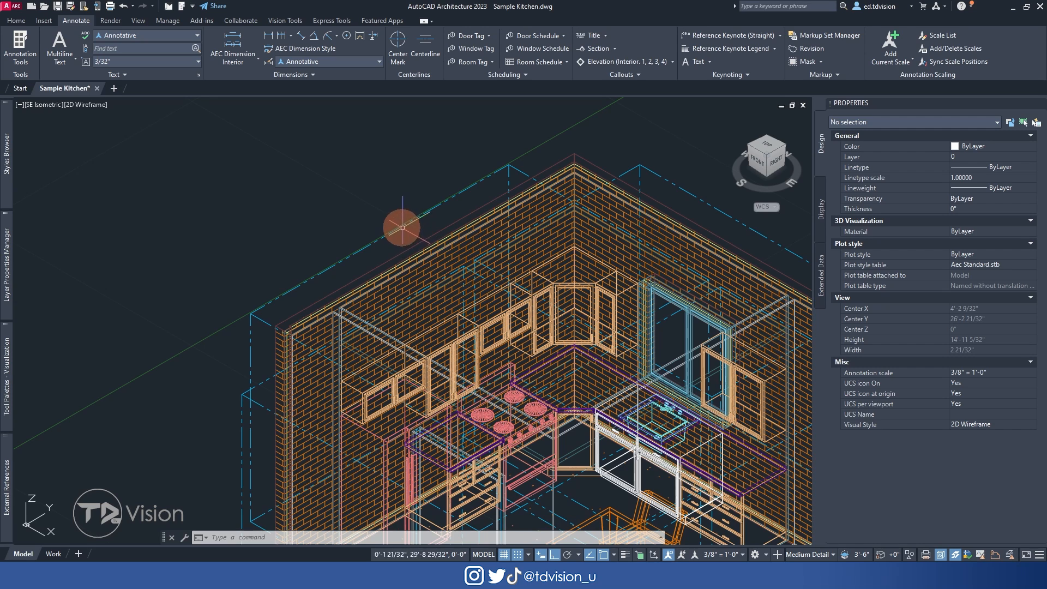
scroll(421, 227, down, 8)
scroll(583, 365, up, 3)
- Regenerate the 3D section with the kitchen's front wall removed from the selection set, replacing the existing object
click(519, 392)
click(141, 54)
click(134, 48)
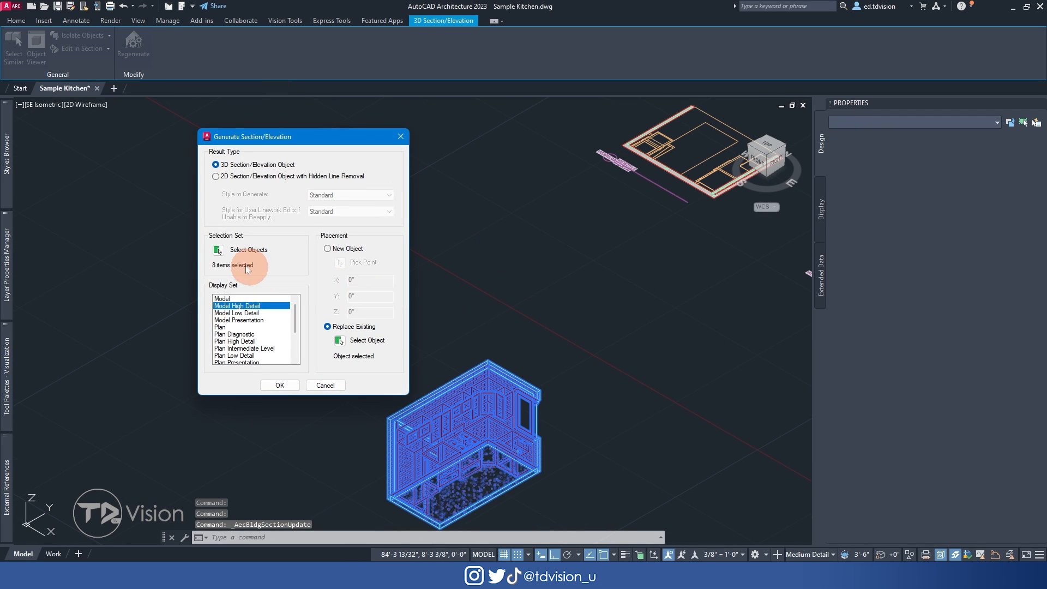
click(220, 253)
scroll(276, 333, down, 4)
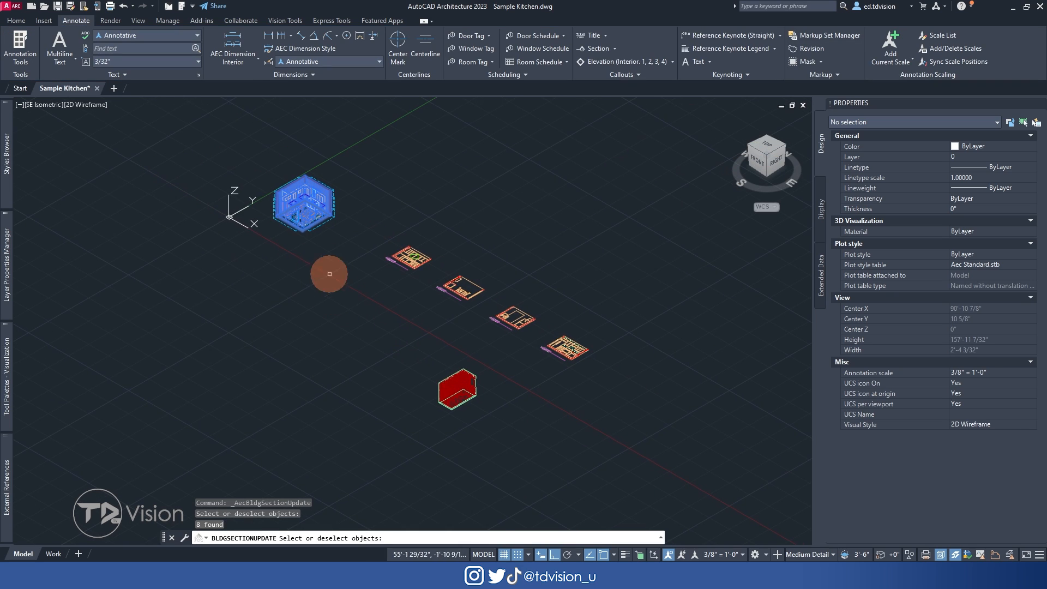
scroll(288, 196, up, 6)
scroll(287, 196, up, 4)
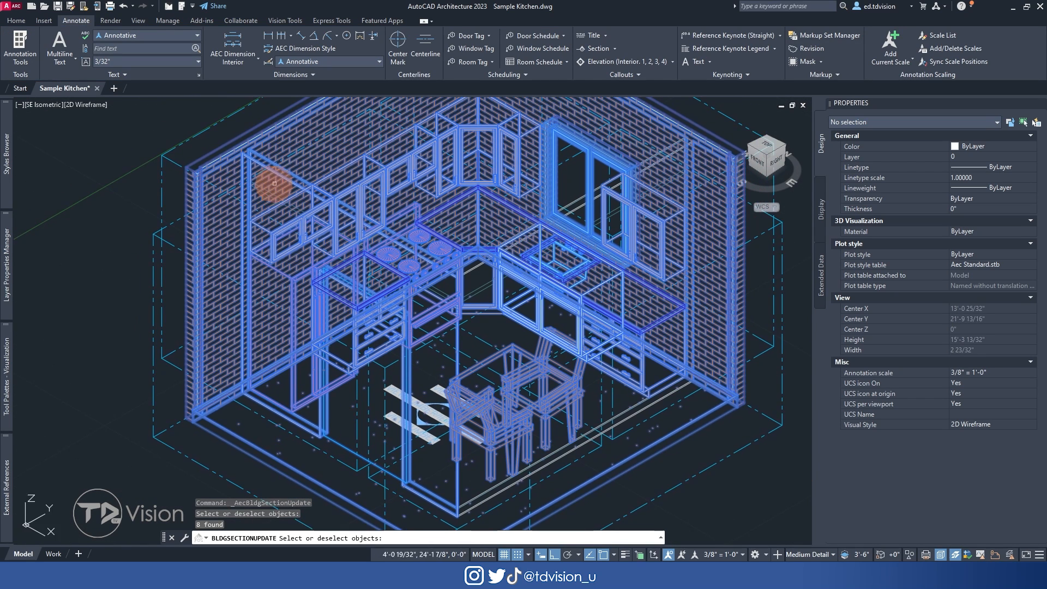
scroll(278, 175, up, 3)
click(278, 172)
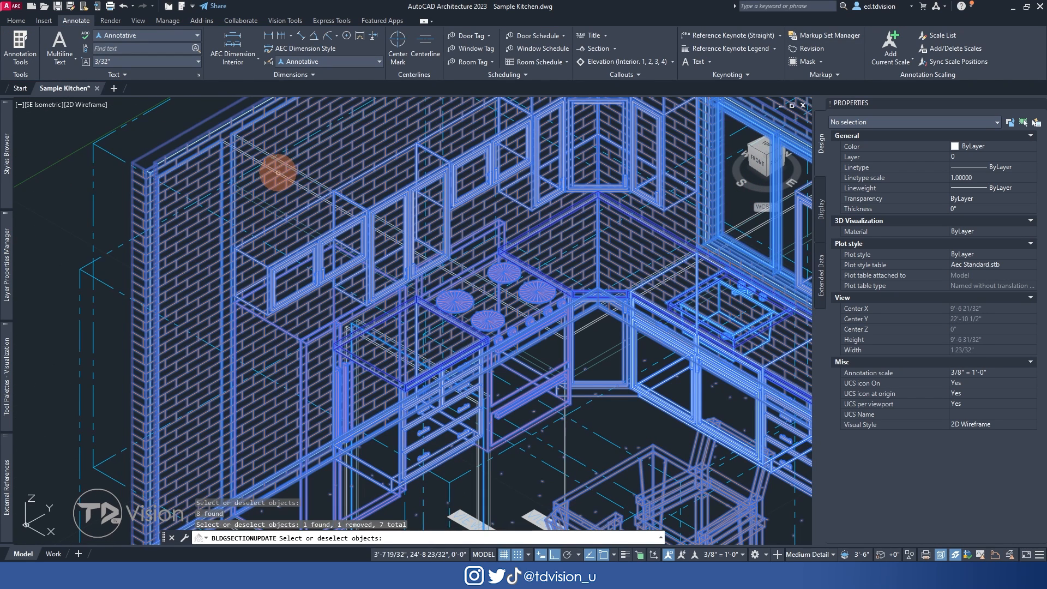
right_click(322, 160)
click(301, 386)
- Deselect the regenerated 3D section, center it in the view and display it in the Conceptual visual style
scroll(431, 275, down, 10)
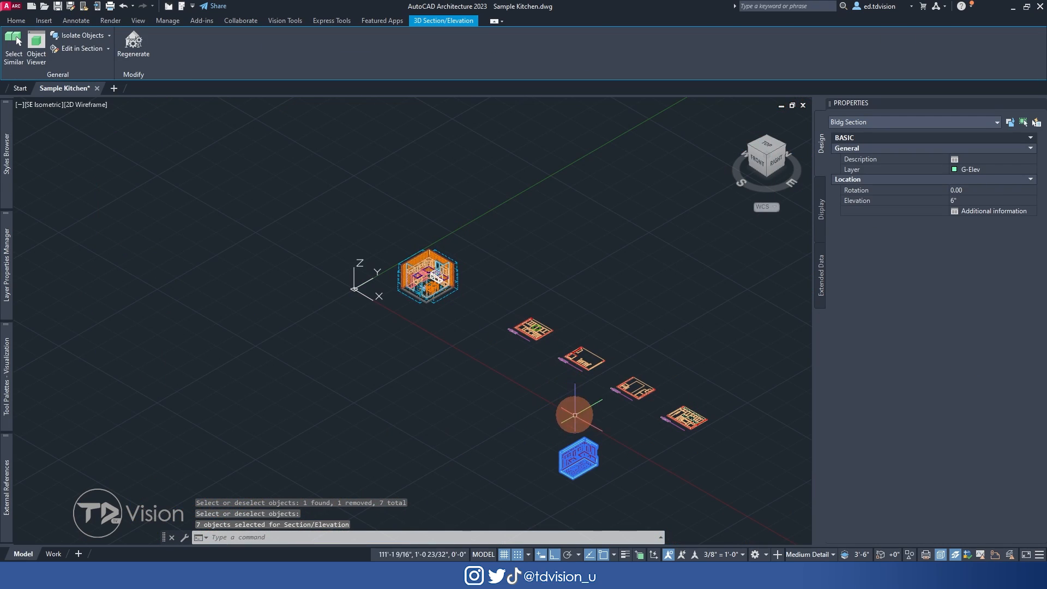
scroll(579, 456, up, 8)
key(Escape)
key(Escape)
middle_drag(588, 468, 493, 307)
scroll(552, 321, up, 2)
click(90, 105)
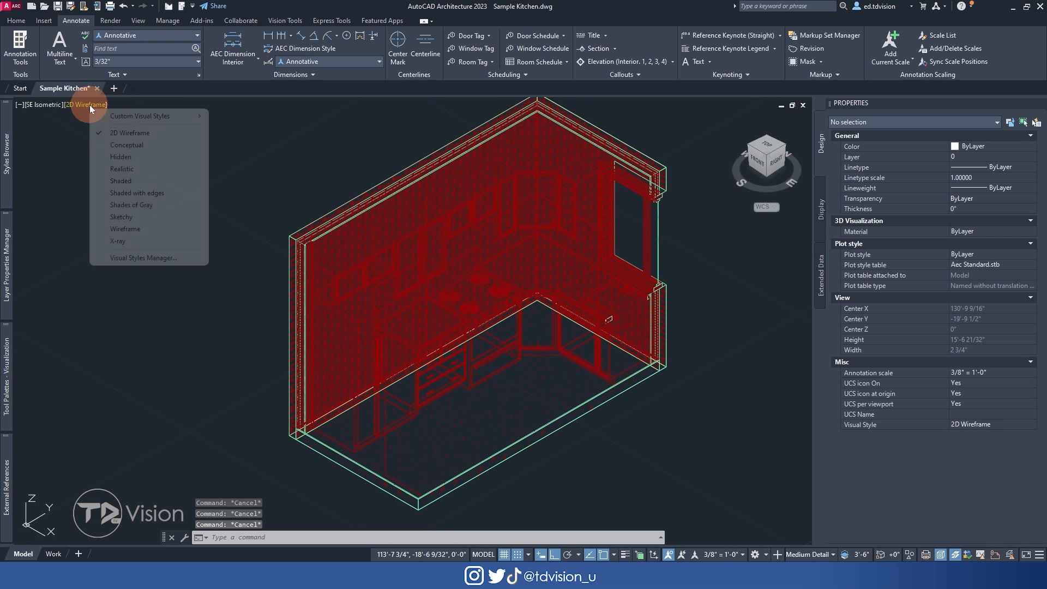
click(127, 144)
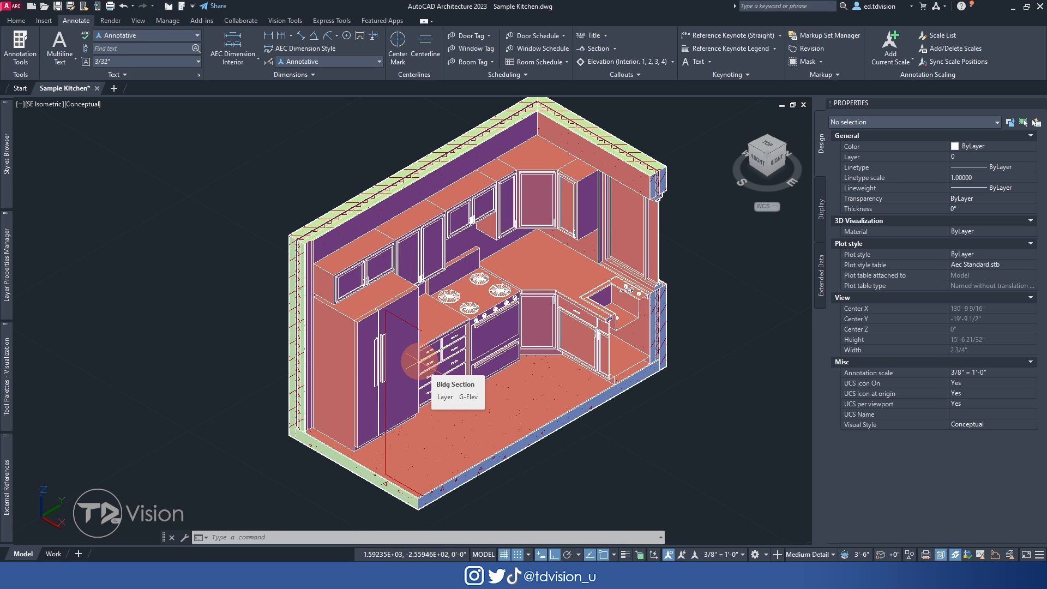
- Review the 3D section, the four elevations and the full kitchen model together
scroll(551, 448, down, 10)
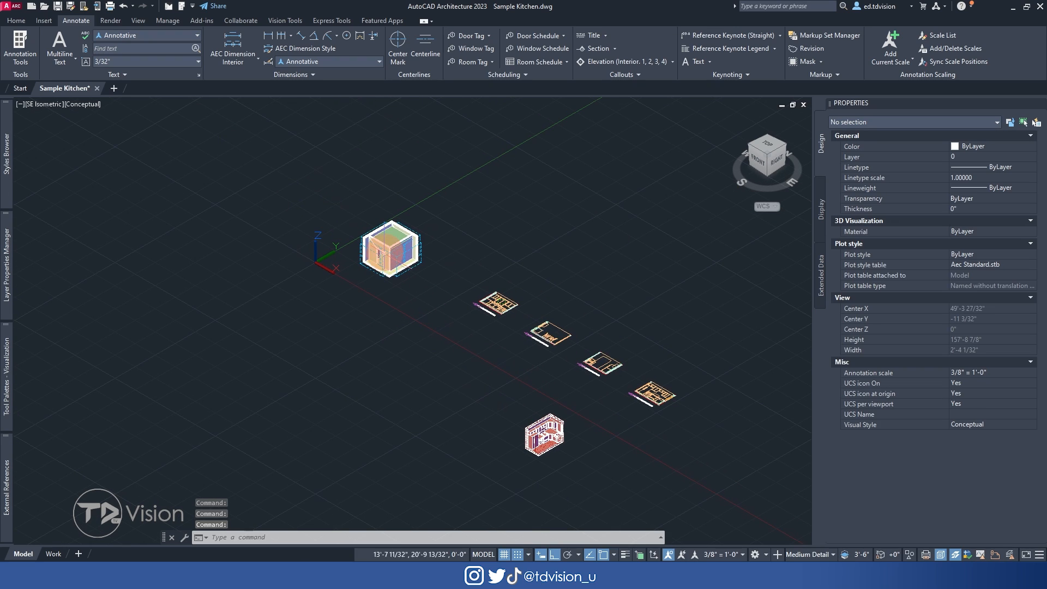
scroll(389, 242, up, 6)
middle_drag(567, 454, 313, 47)
middle_drag(568, 404, 578, 445)
middle_drag(398, 272, 492, 395)
scroll(520, 374, down, 1)
- Show the kitchen plan in the top view with the 2D Wireframe visual style
click(765, 145)
scroll(207, 265, up, 8)
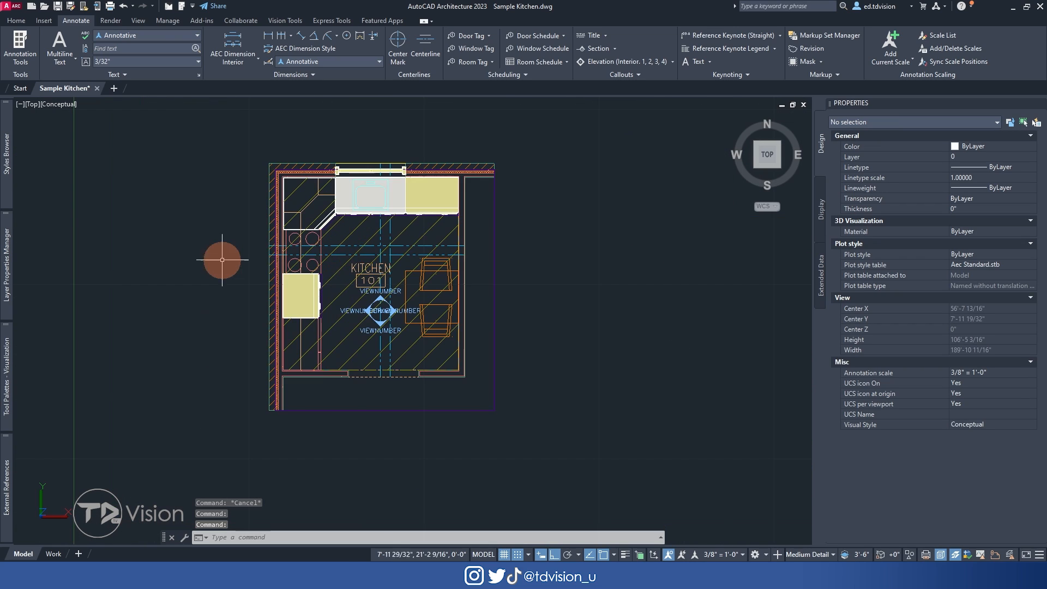
scroll(316, 234, up, 3)
click(56, 104)
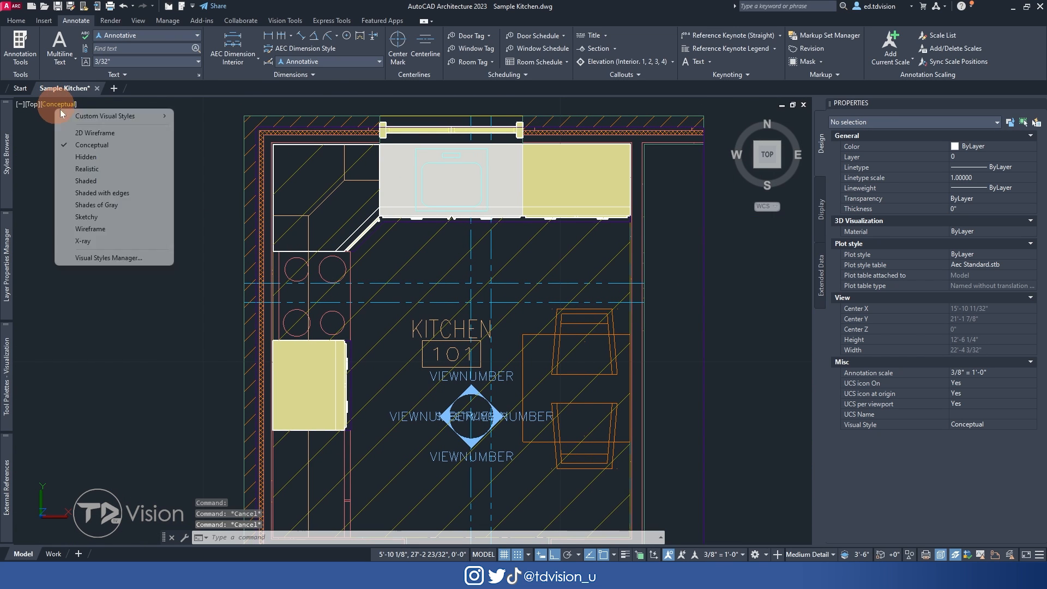
click(95, 133)
scroll(360, 246, down, 4)
scroll(364, 246, up, 2)
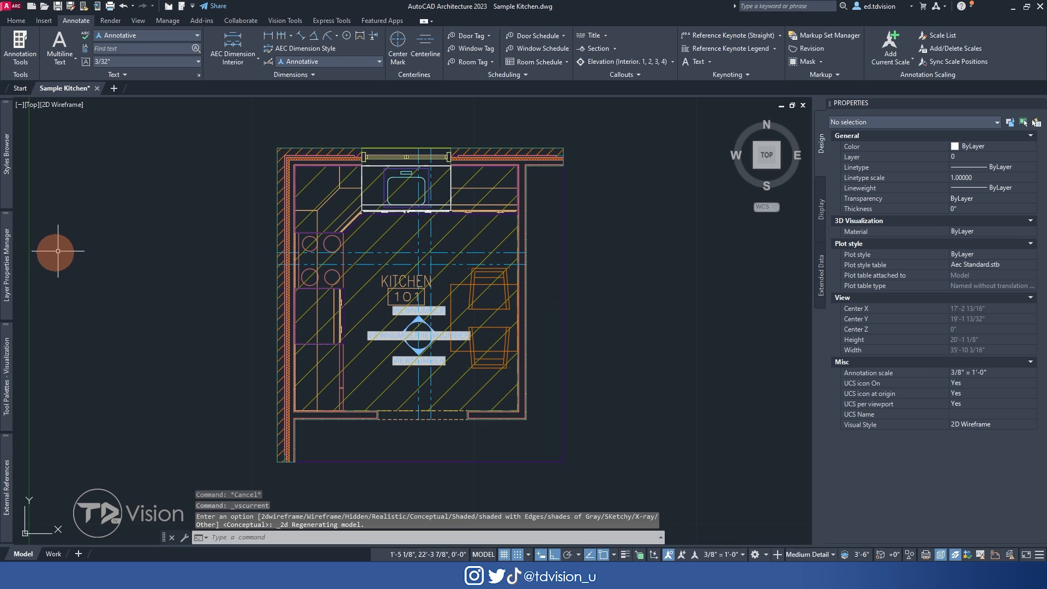
- Unload the Sample Kitchen components 1 external reference and reload Sample Kitchen components 2
click(8, 471)
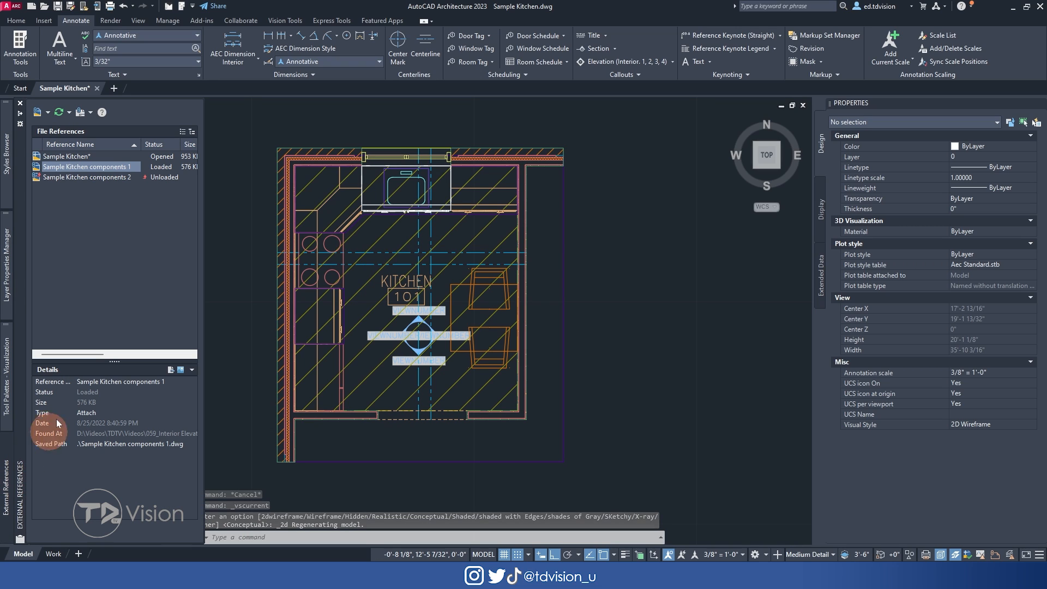
right_click(95, 168)
click(133, 215)
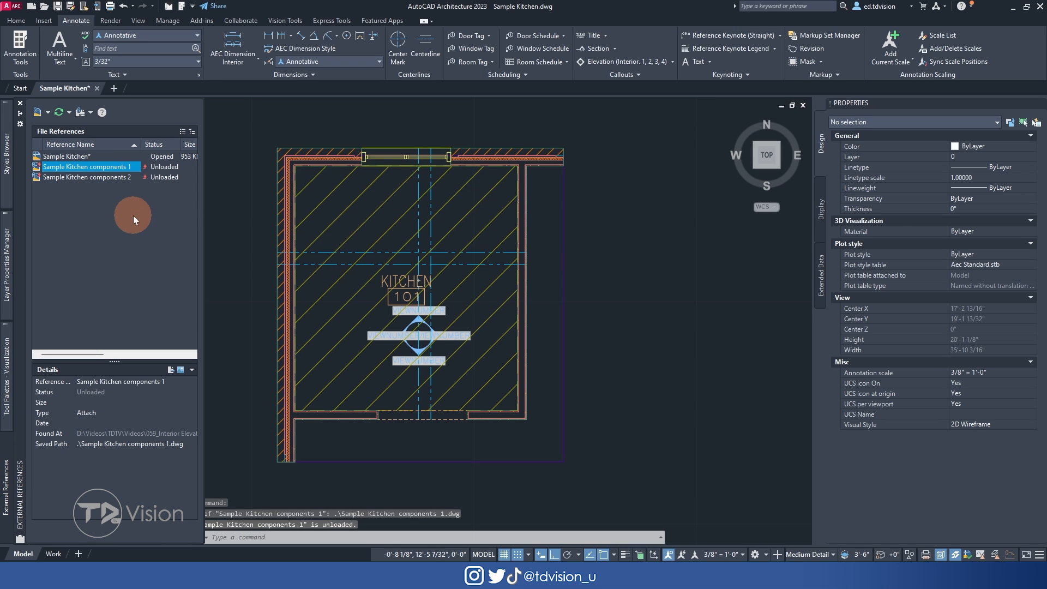
right_click(87, 176)
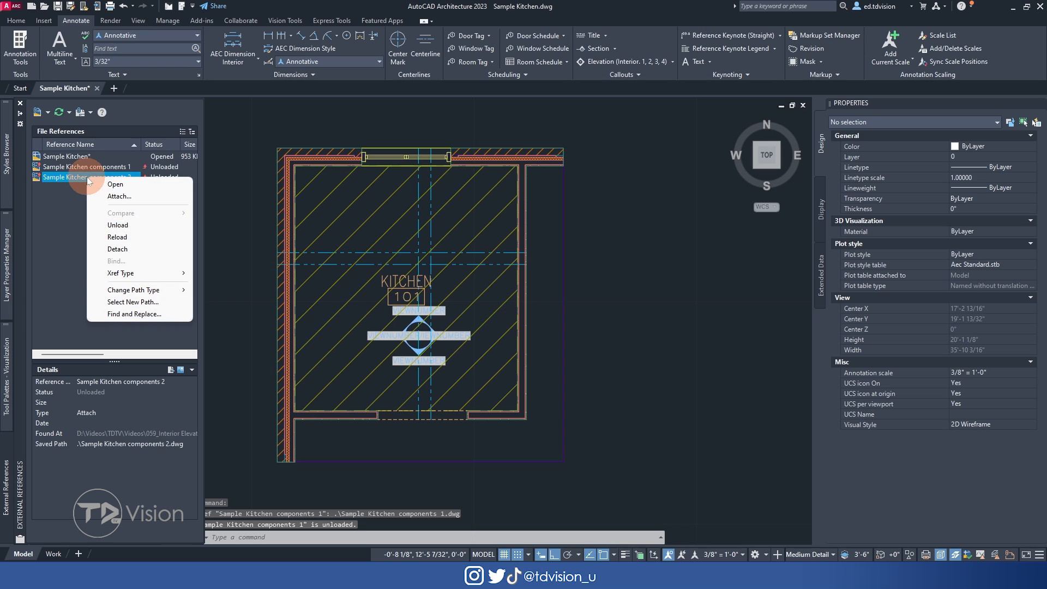
click(126, 237)
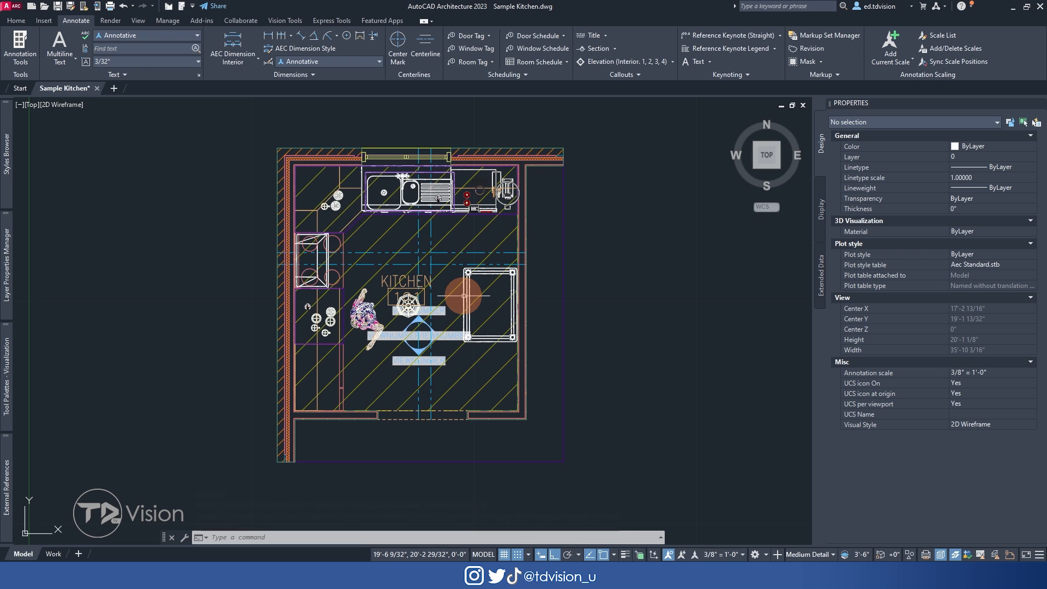
- Examine the fixtures, furniture, human figure and accessories of the reloaded reference in the kitchen plan
scroll(463, 295, up, 4)
scroll(464, 296, down, 4)
scroll(468, 292, up, 4)
scroll(477, 245, up, 5)
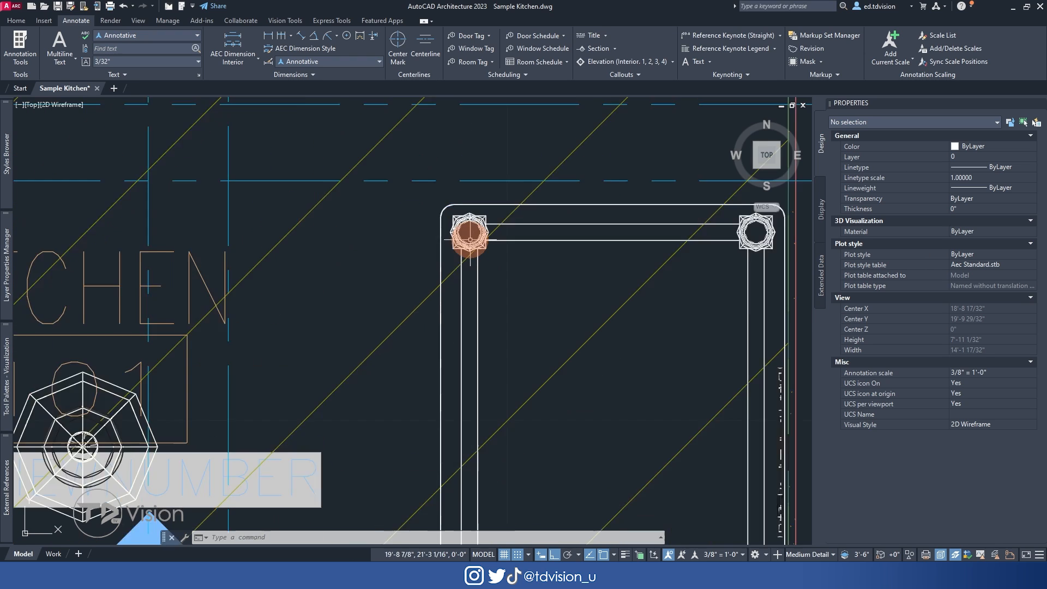
scroll(470, 215, down, 8)
scroll(314, 259, up, 3)
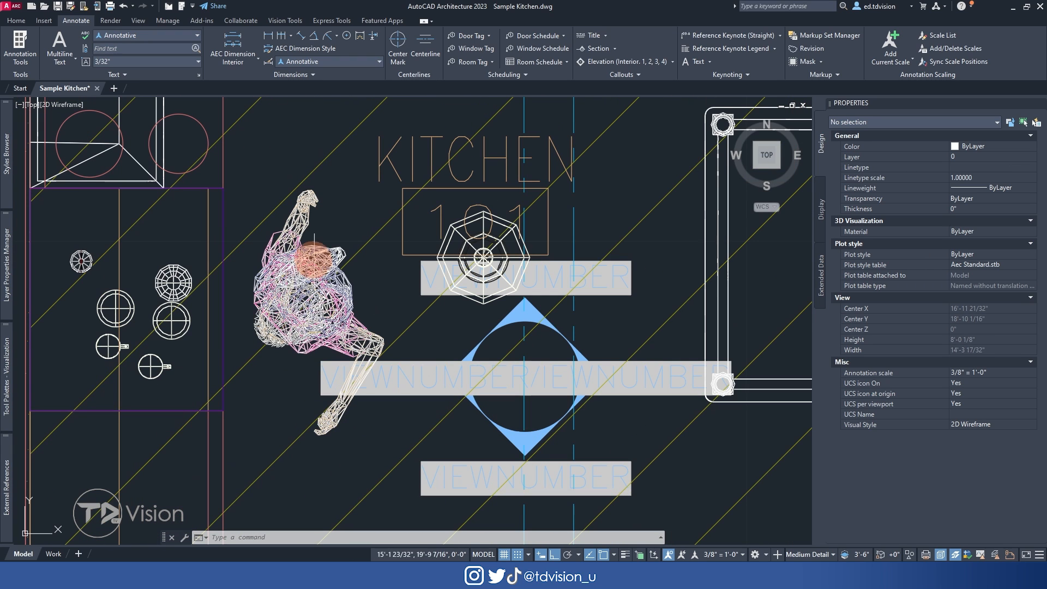
scroll(340, 309, down, 2)
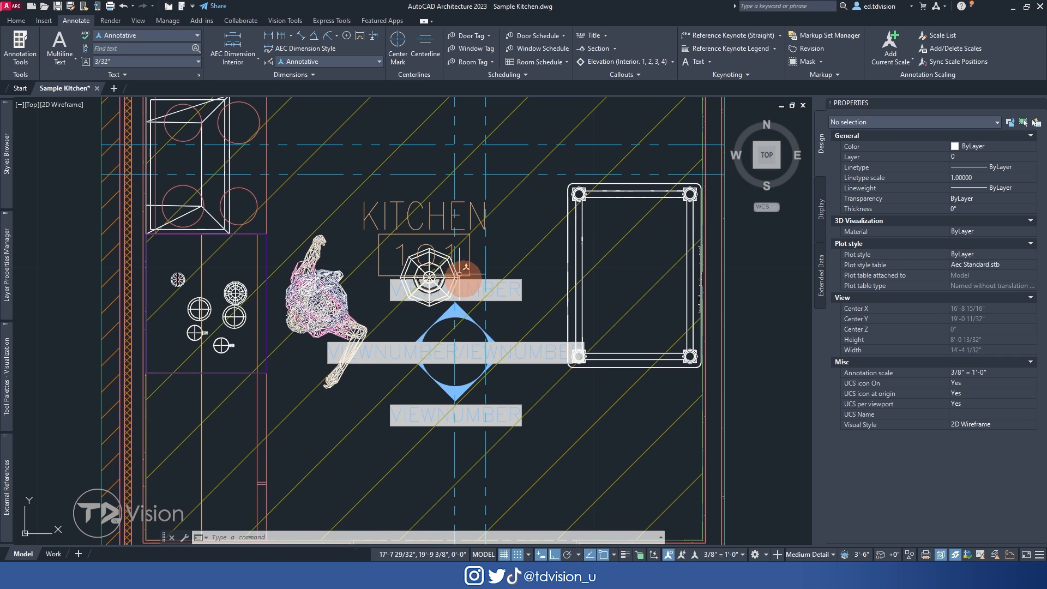
middle_drag(344, 230, 377, 458)
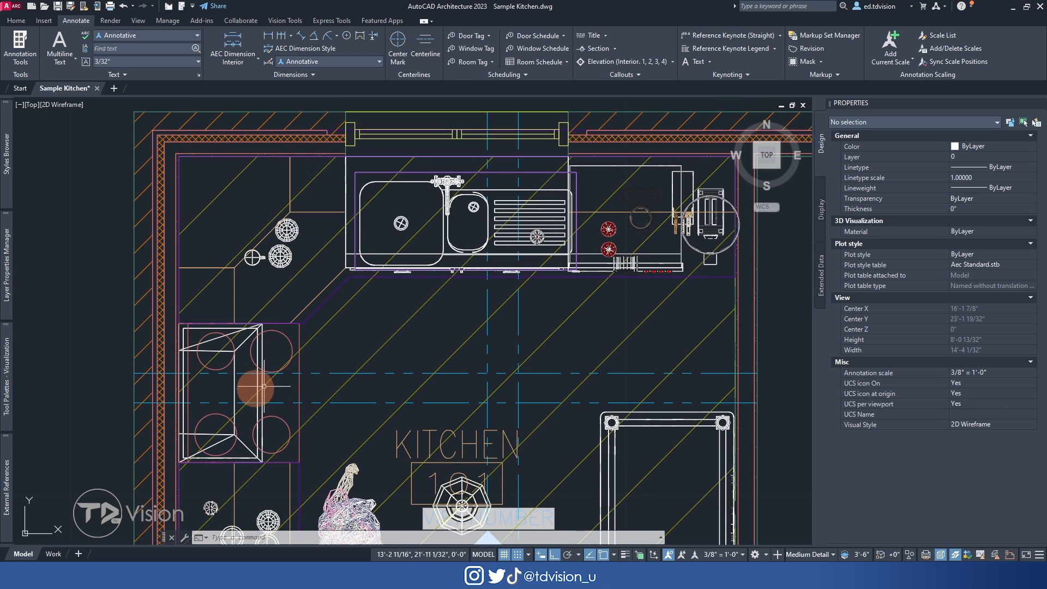
scroll(524, 312, down, 5)
scroll(523, 323, up, 2)
scroll(545, 322, down, 1)
scroll(556, 322, up, 2)
scroll(547, 323, down, 8)
middle_drag(547, 323, 346, 320)
scroll(414, 303, up, 4)
scroll(414, 302, down, 2)
middle_drag(253, 342, 436, 304)
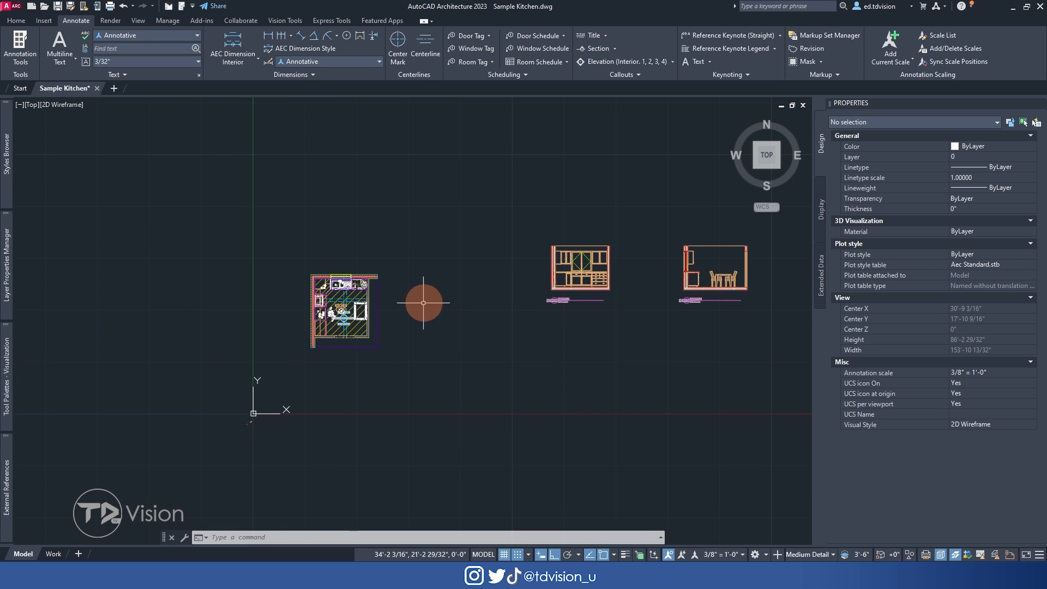
scroll(320, 299, up, 6)
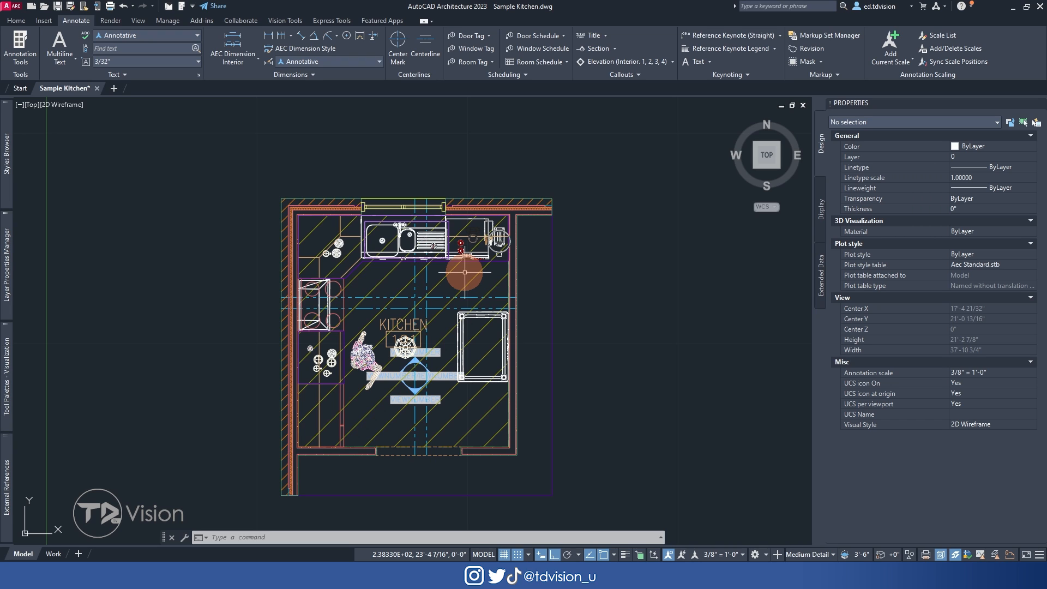
- Refresh all four interior elevations together from the updated kitchen components, and clear the selection
scroll(476, 276, down, 4)
middle_drag(619, 293, 253, 336)
key(Escape)
key(Escape)
click(784, 282)
click(356, 247)
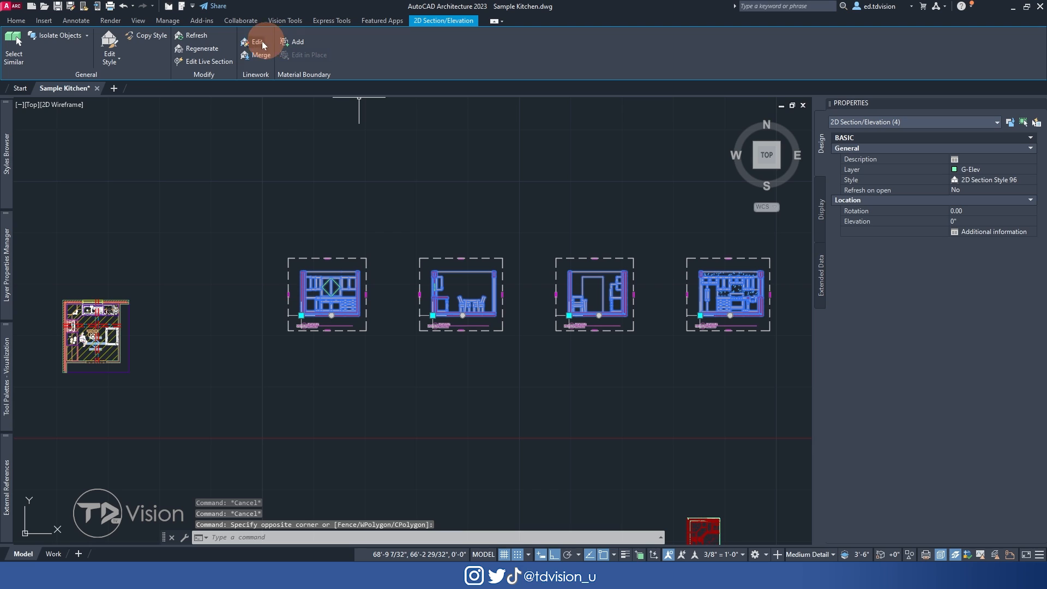
click(193, 36)
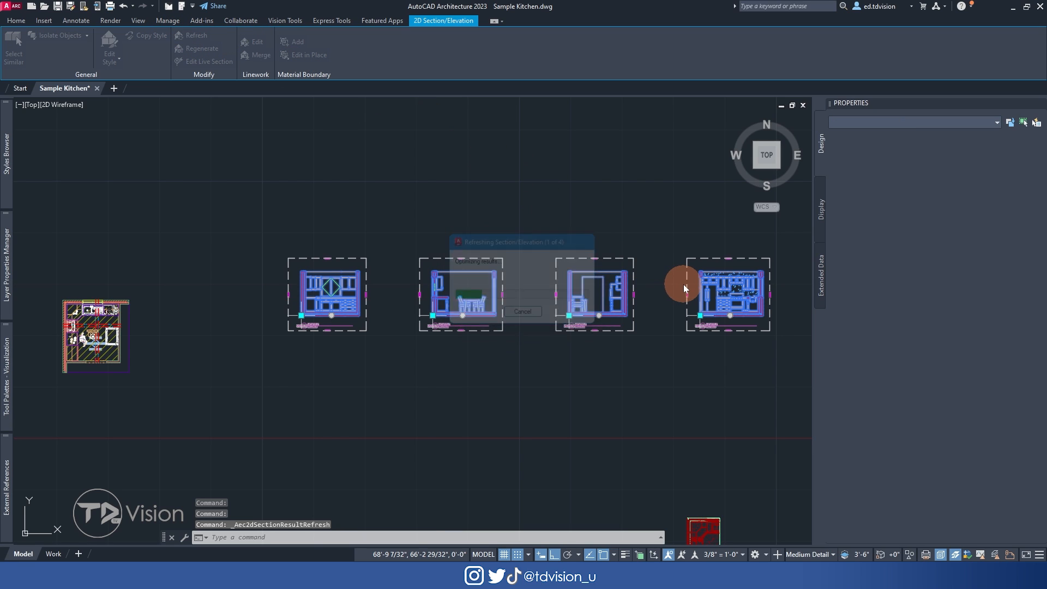
scroll(314, 291, up, 8)
scroll(314, 291, up, 3)
key(Escape)
key(Escape)
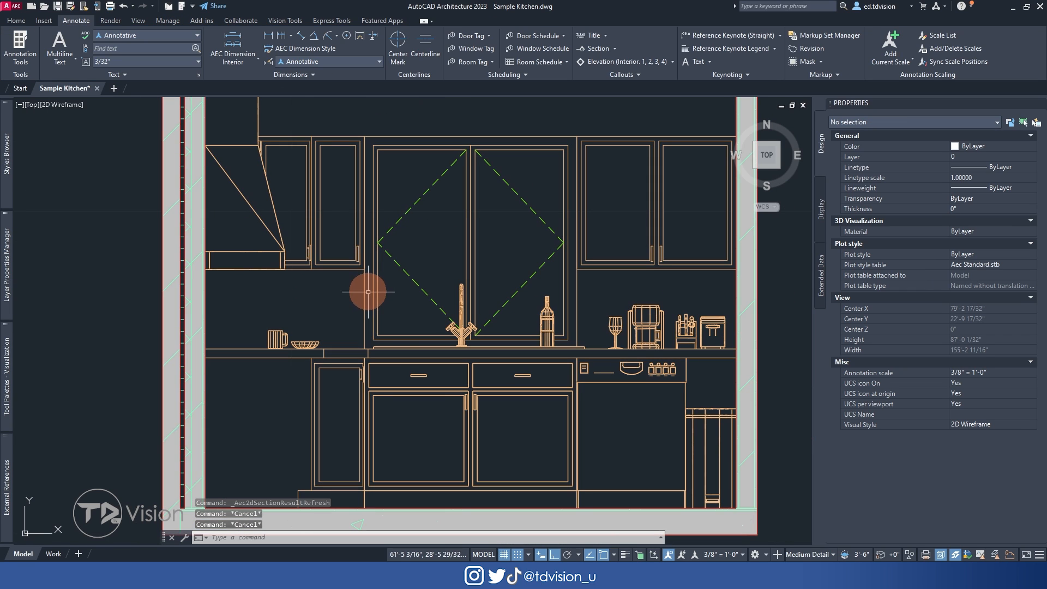
- Inspect the refreshed sink-wall elevation, including the range hood, countertop accessories, dishwasher and trash bin
scroll(447, 330, up, 4)
scroll(546, 343, down, 6)
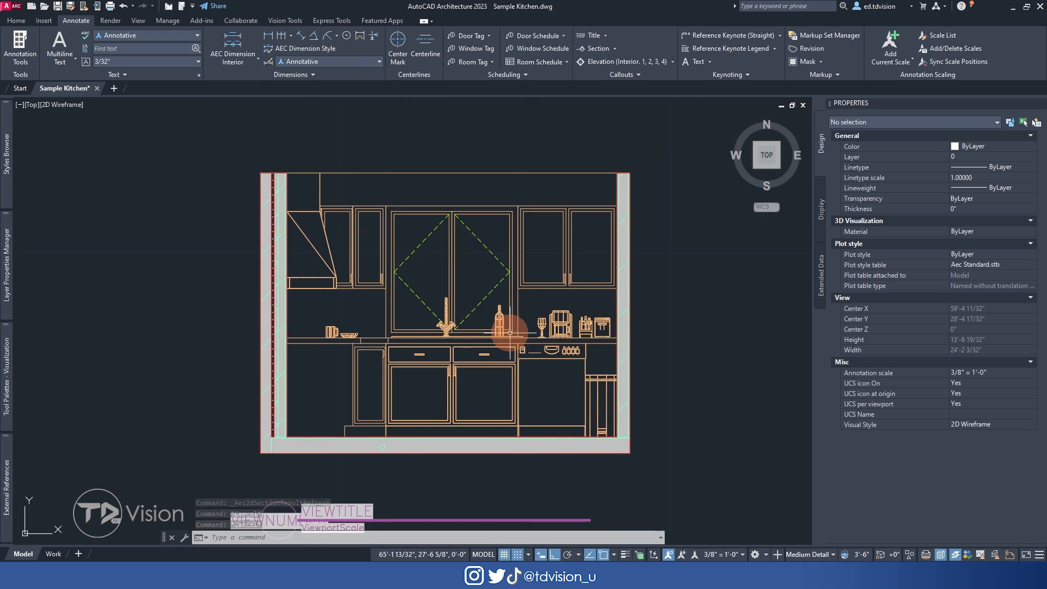
scroll(615, 320, up, 5)
scroll(657, 354, down, 5)
scroll(611, 393, up, 6)
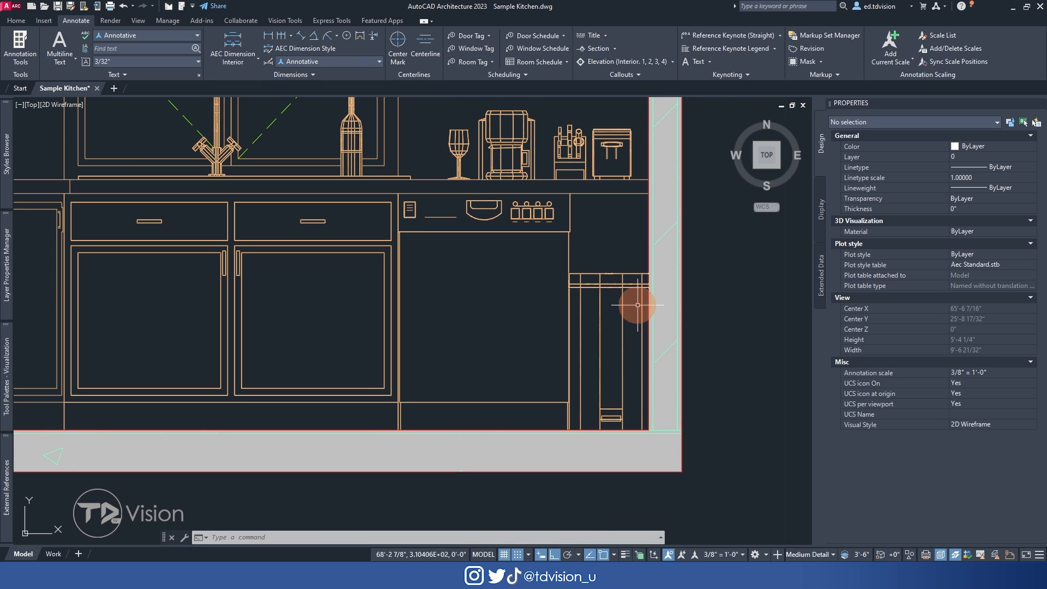
scroll(539, 265, down, 2)
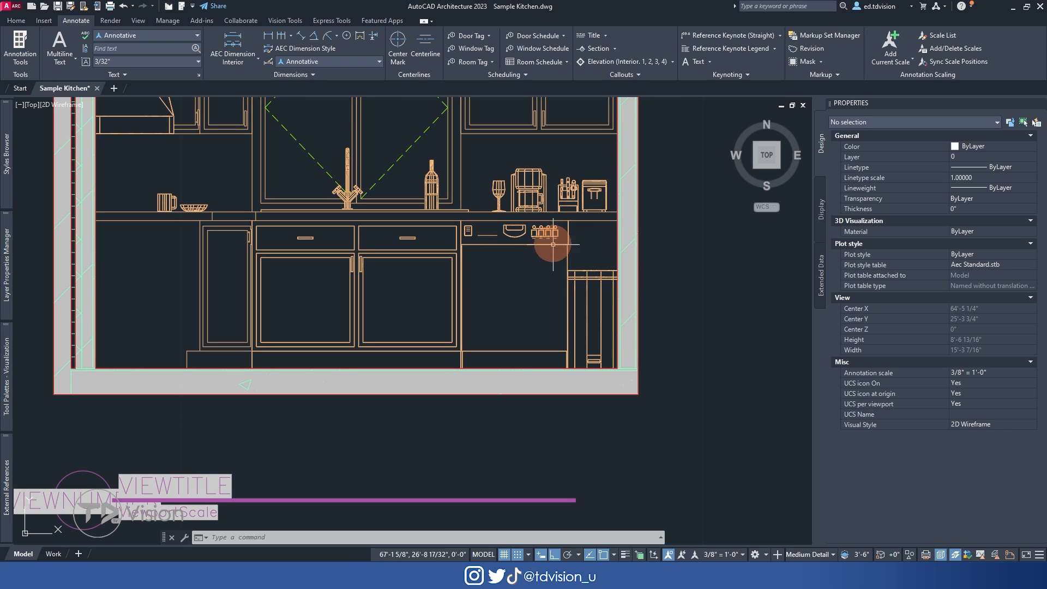
scroll(534, 242, down, 3)
scroll(445, 199, up, 2)
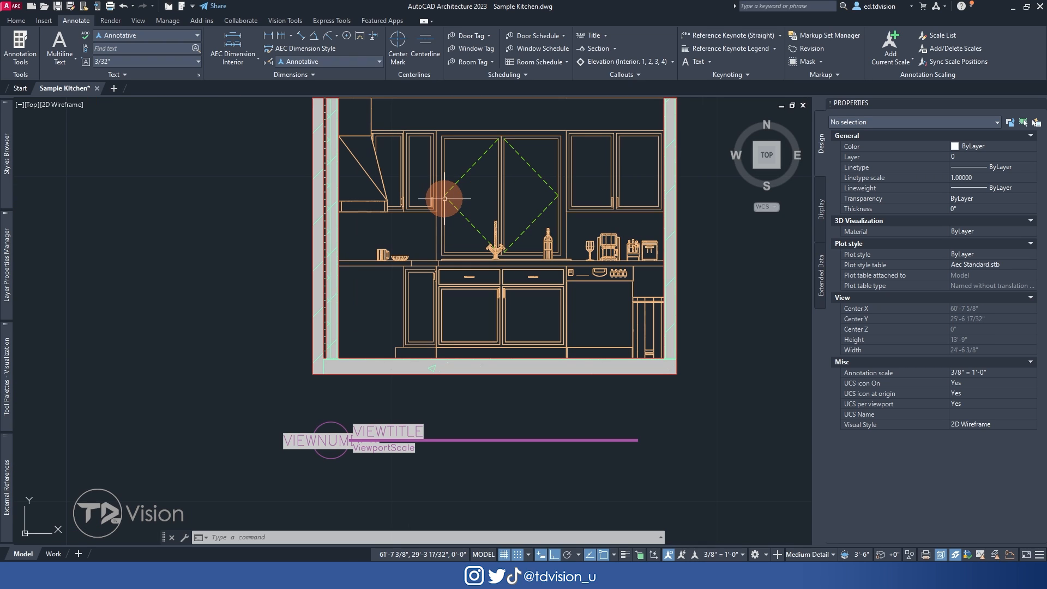
middle_drag(397, 164, 436, 238)
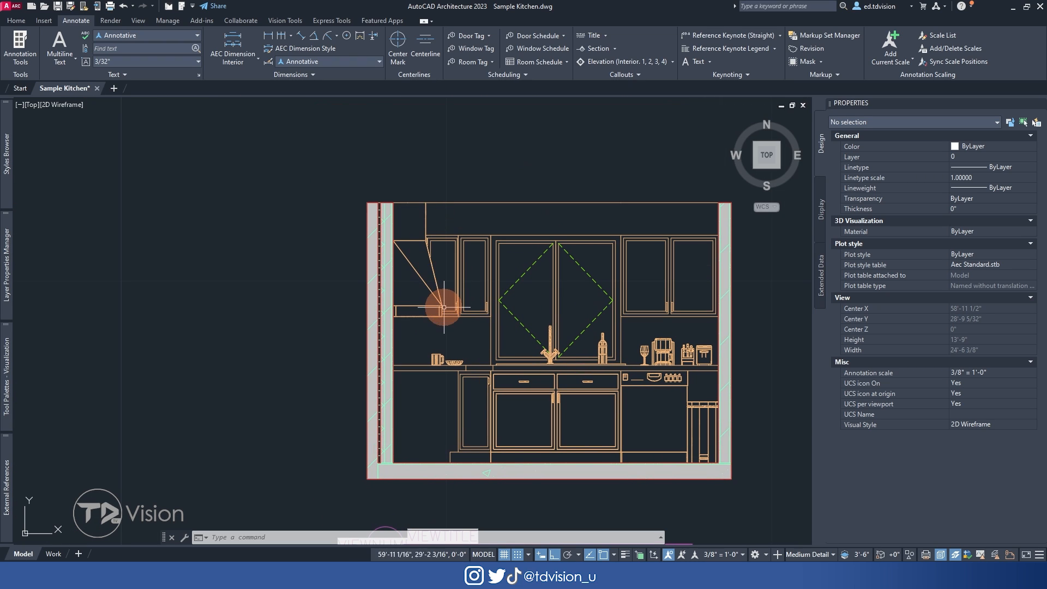
- Inspect the second refreshed elevation, with the wall clock, dining table and cut countertop
scroll(428, 222, down, 6)
scroll(587, 296, up, 6)
middle_drag(594, 295, 505, 314)
scroll(513, 314, up, 2)
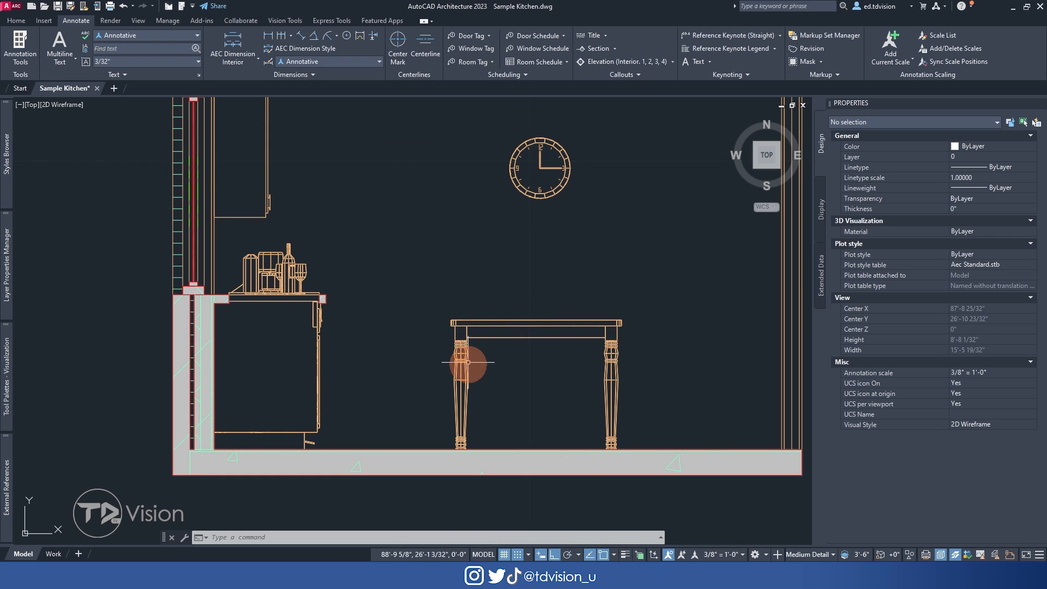
scroll(468, 358, up, 4)
scroll(435, 327, down, 5)
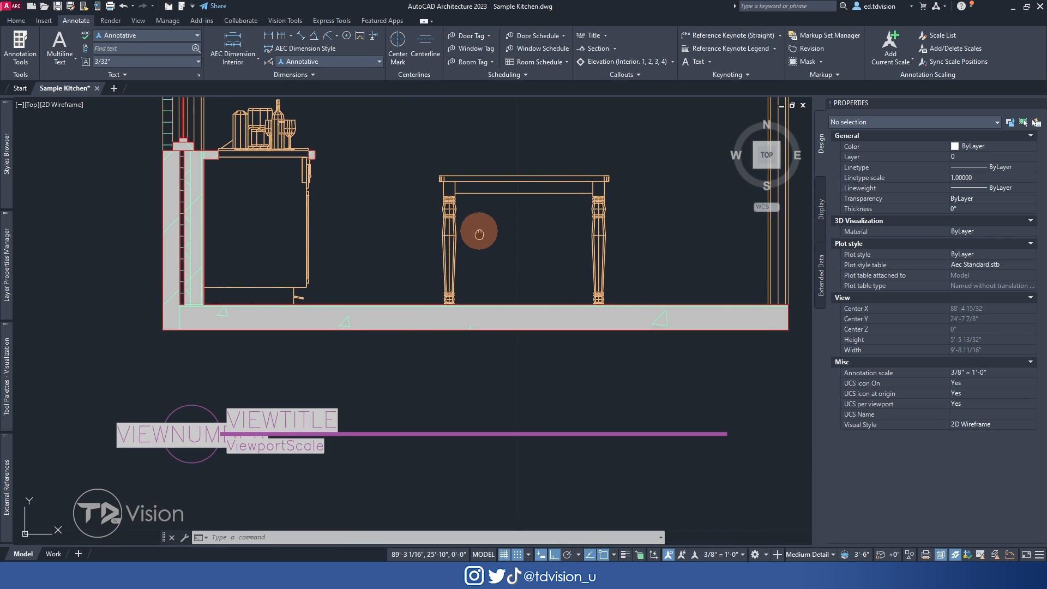
scroll(540, 249, up, 2)
scroll(554, 296, down, 6)
- Inspect the third and fourth refreshed elevations, including the human figure, pendant light, range hood and sink
middle_drag(555, 296, 524, 297)
scroll(433, 292, up, 5)
scroll(442, 290, up, 2)
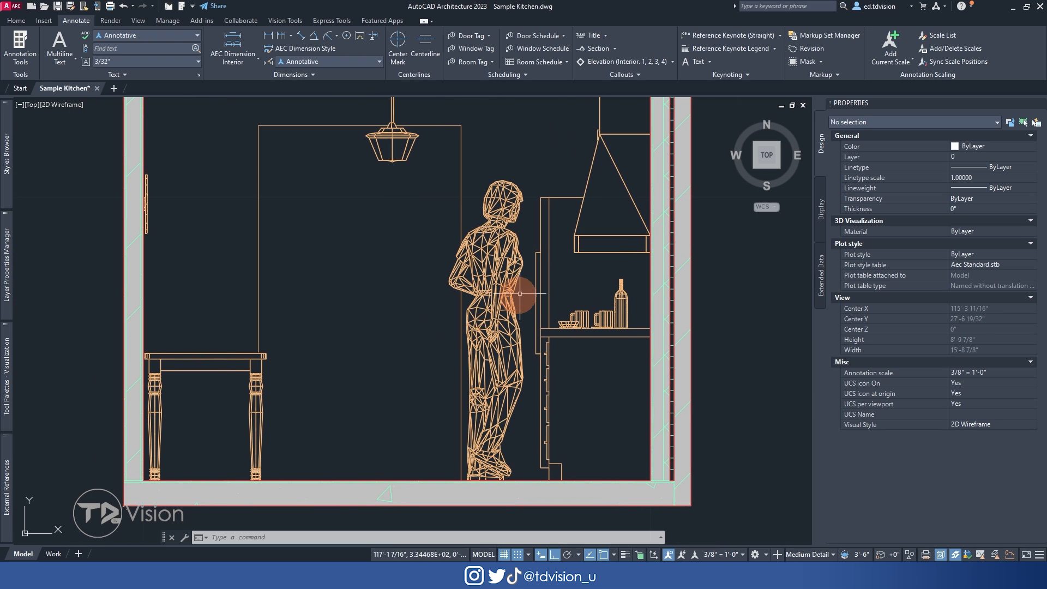
mouse_move(451, 269)
middle_down()
mouse_move(471, 371)
mouse_move(439, 278)
mouse_move(428, 274)
middle_up()
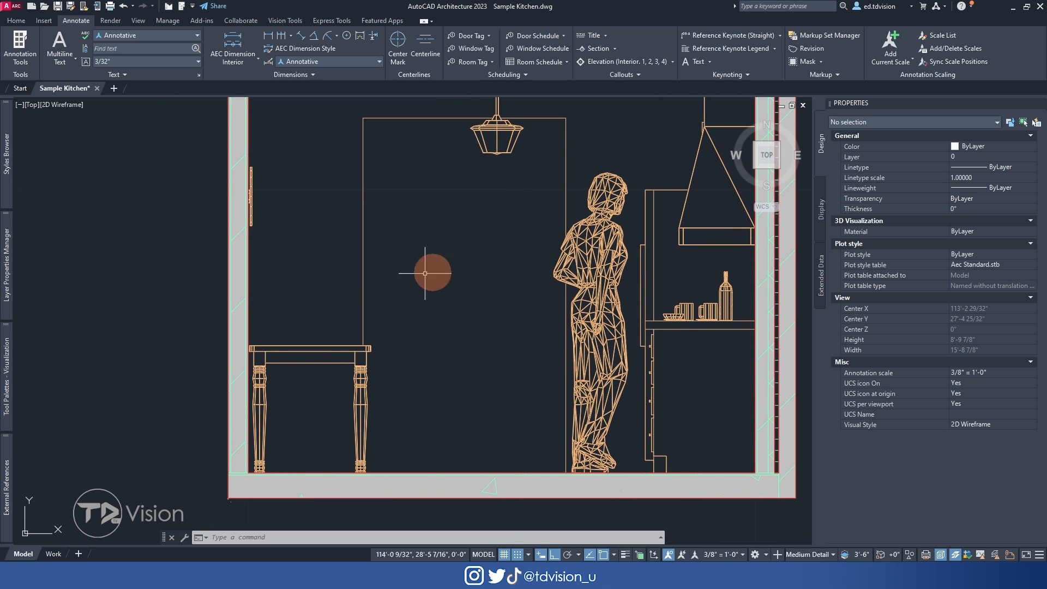
mouse_move(599, 277)
middle_down()
mouse_move(461, 307)
mouse_move(287, 322)
middle_up()
scroll(460, 300, down, 5)
scroll(620, 342, up, 2)
scroll(621, 342, up, 2)
middle_drag(615, 341, 577, 338)
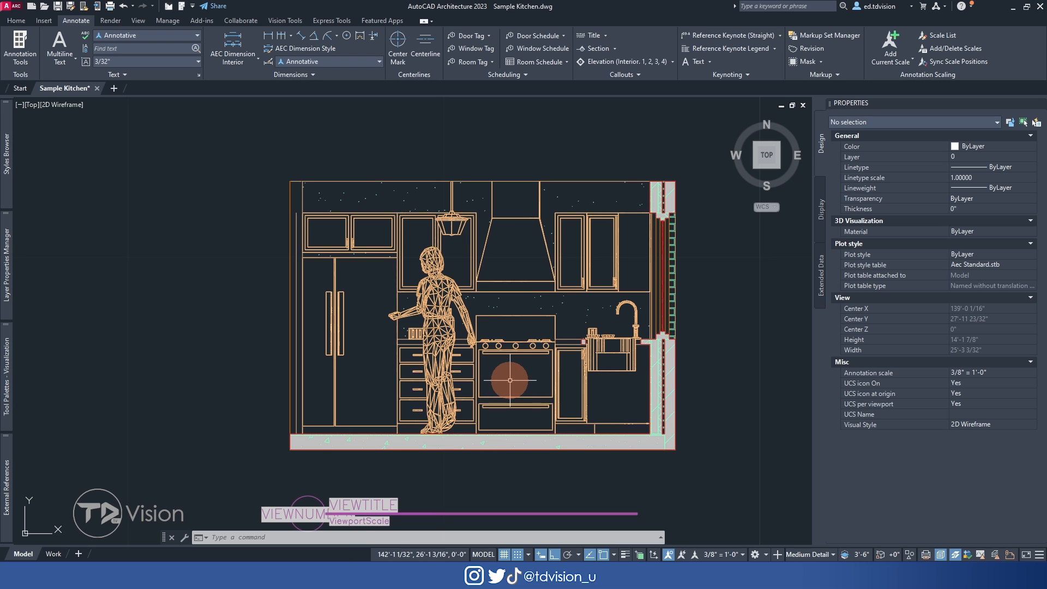
middle_drag(510, 380, 513, 366)
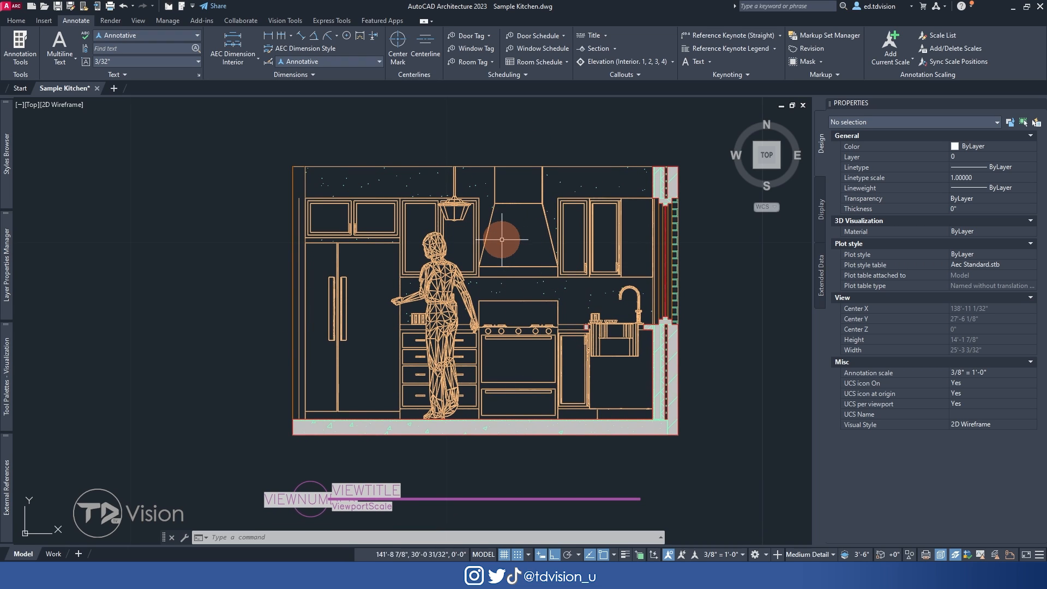
- Regenerate the 3D section from the updated components with the Model High Detail display set, replacing the existing object
scroll(510, 229, down, 5)
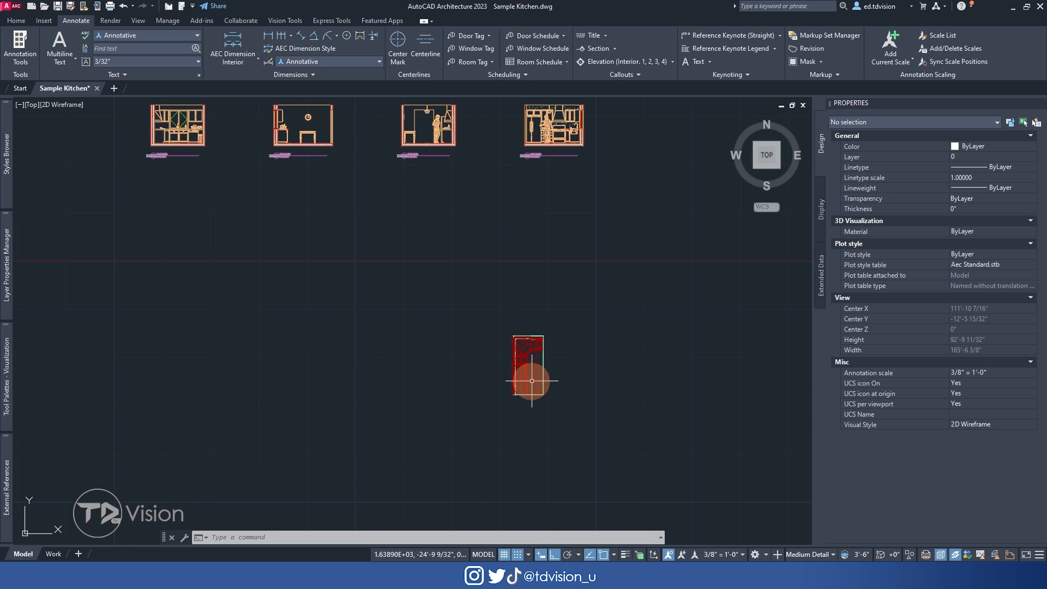
scroll(540, 382, up, 4)
click(478, 284)
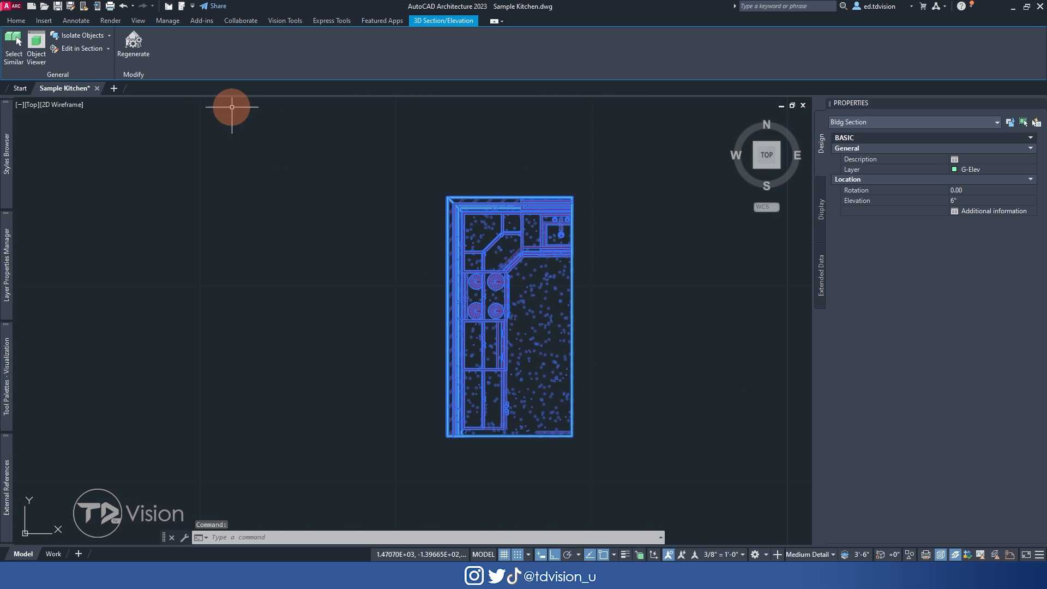
click(134, 42)
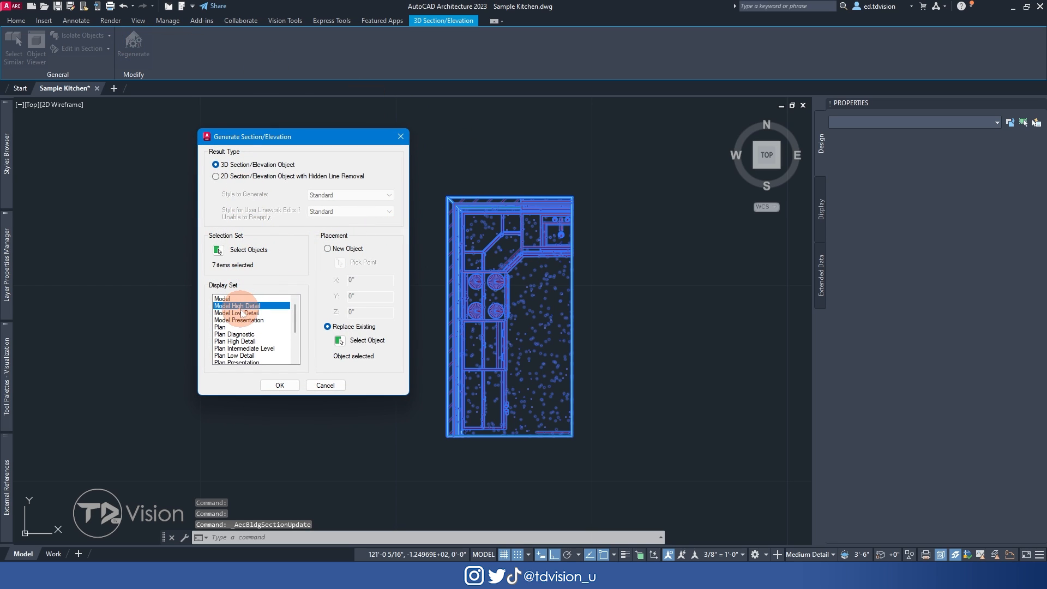
click(279, 386)
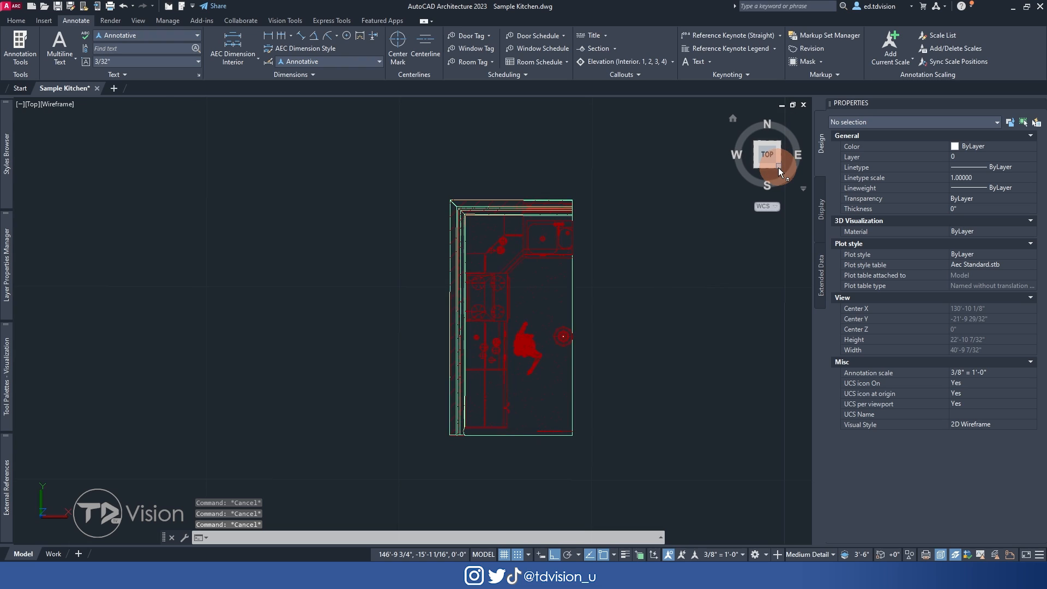
- Display the regenerated 3D section up close in the southeast isometric view with the Conceptual visual style
click(778, 168)
scroll(485, 424, up, 3)
scroll(485, 424, up, 5)
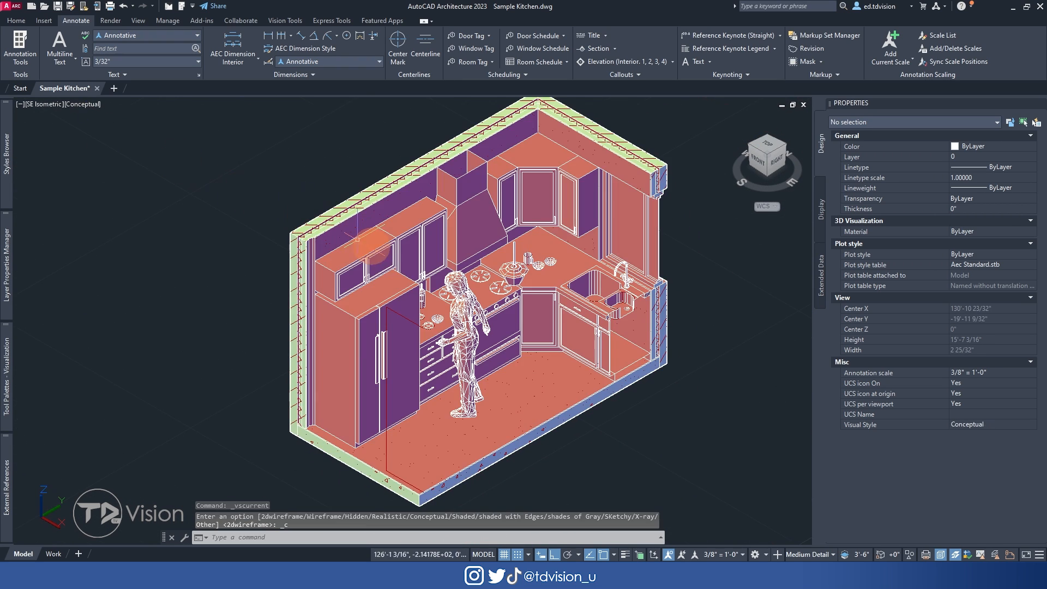
key(Escape)
key(Escape)
middle_drag(522, 268, 521, 275)
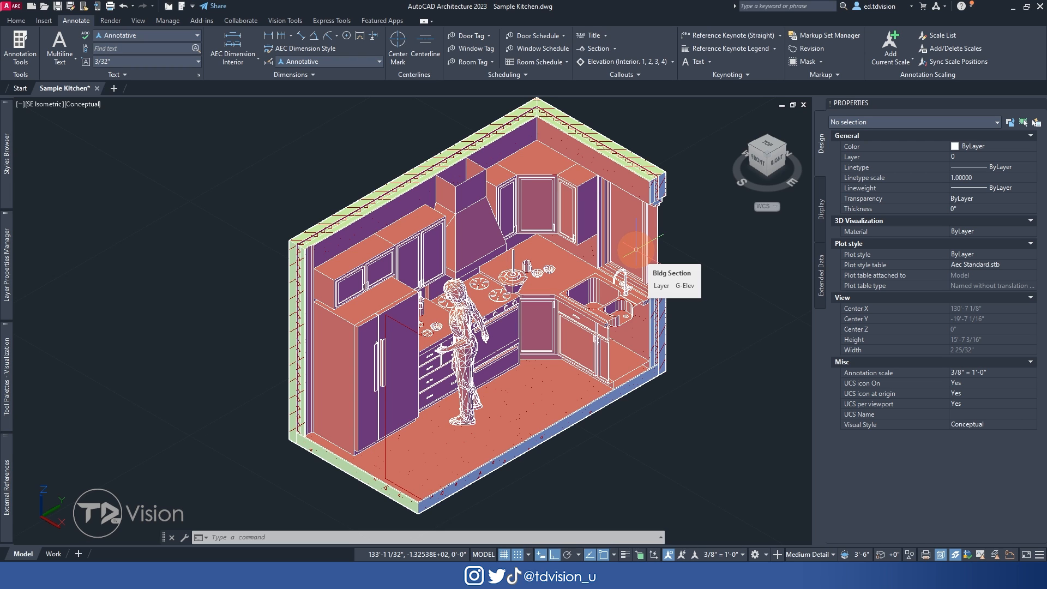
- Switch to the Sample Kitchen-Arch B (11 x 17) PDF in Adobe Acrobat and view its sheet full screen
click(665, 532)
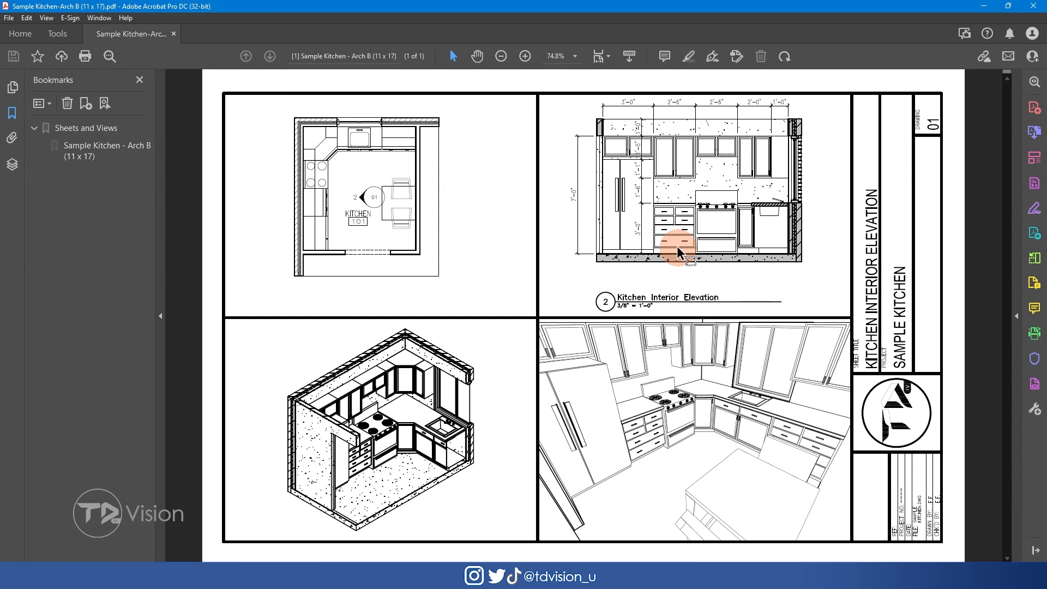
key(ctrl+l)
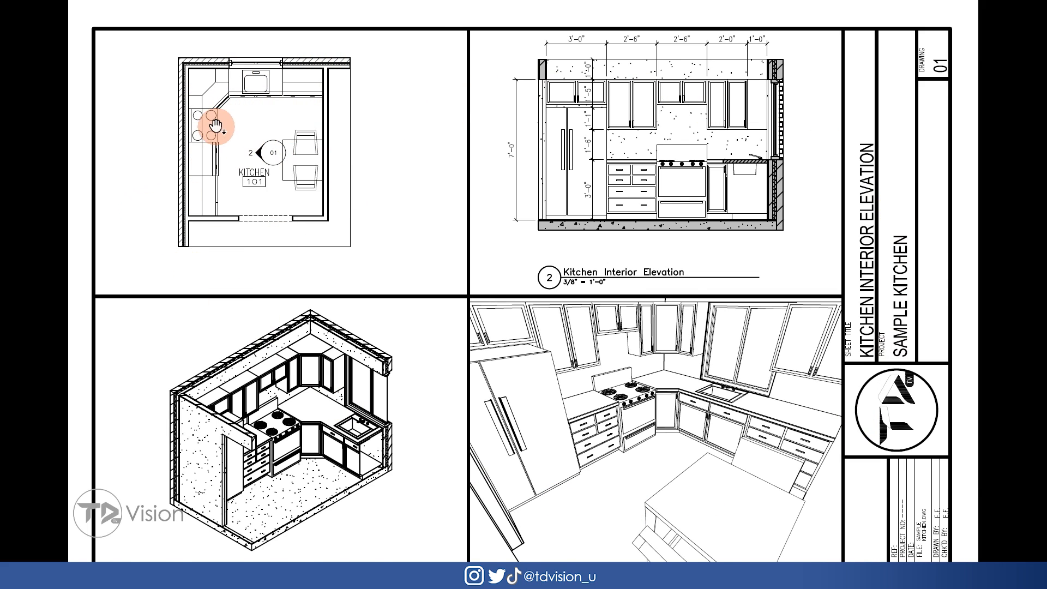
- Examine the floor plan and the dimensioned Kitchen Interior Elevation on the sheet up close, including the range, countertop and sink
ctrl+scroll(216, 120, up, 5)
drag(216, 127, 343, 196)
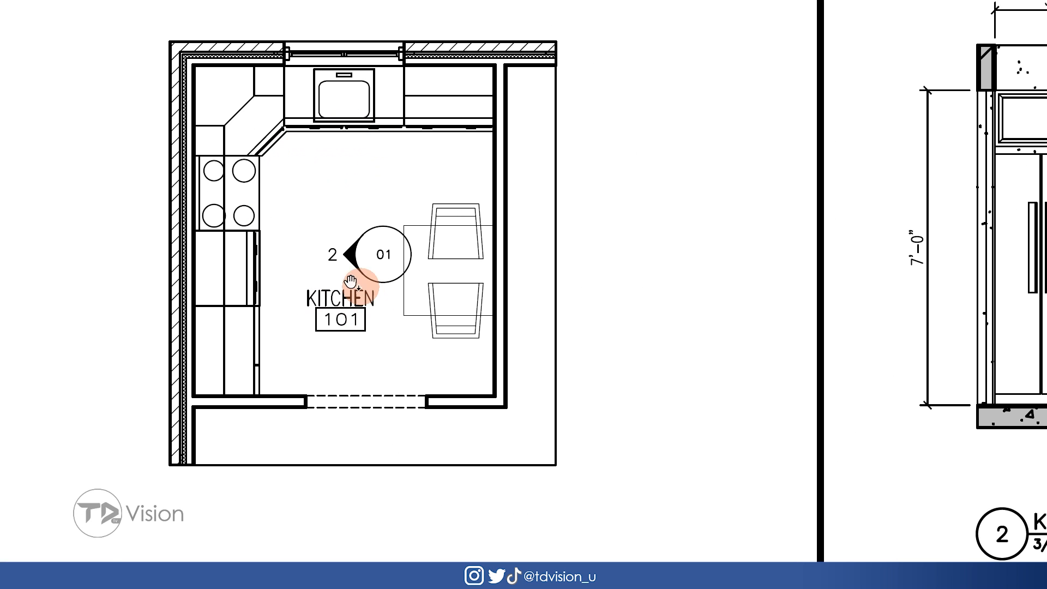
ctrl+scroll(281, 267, up, 3)
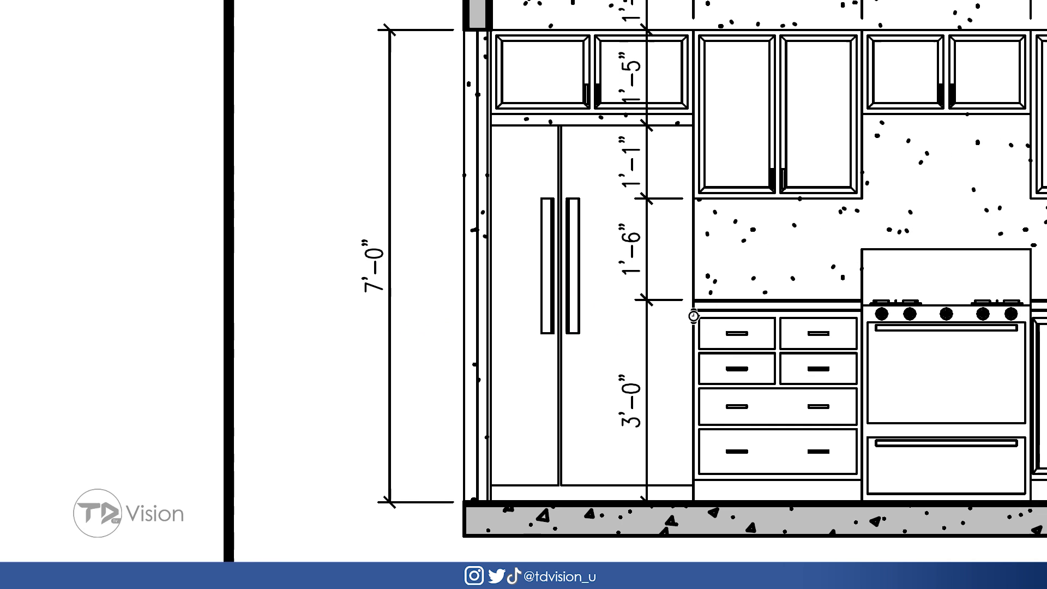
drag(695, 315, 579, 308)
ctrl+scroll(578, 308, down, 2)
drag(751, 277, 707, 301)
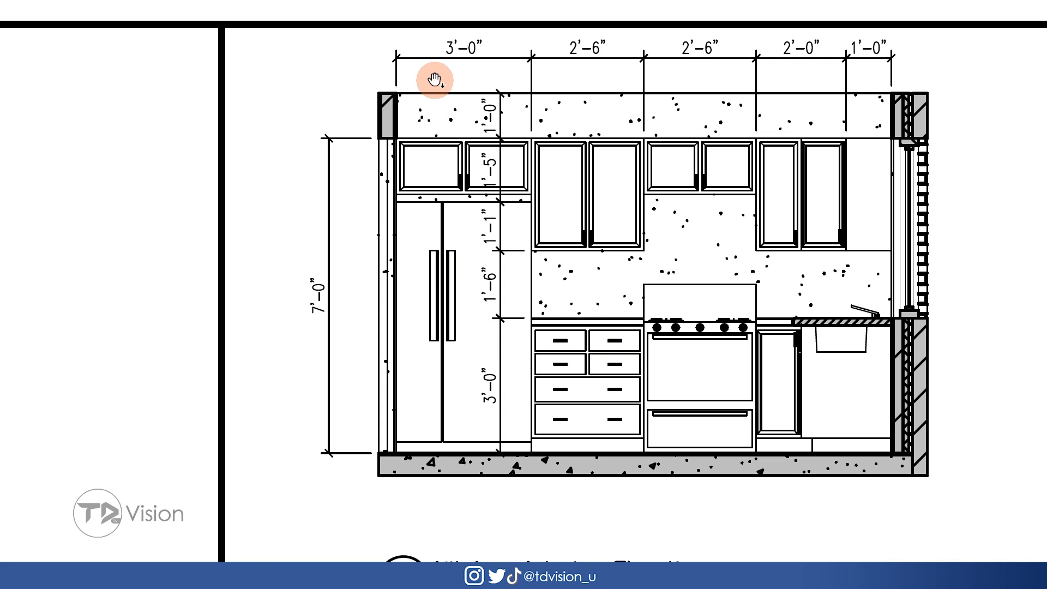
drag(596, 400, 606, 371)
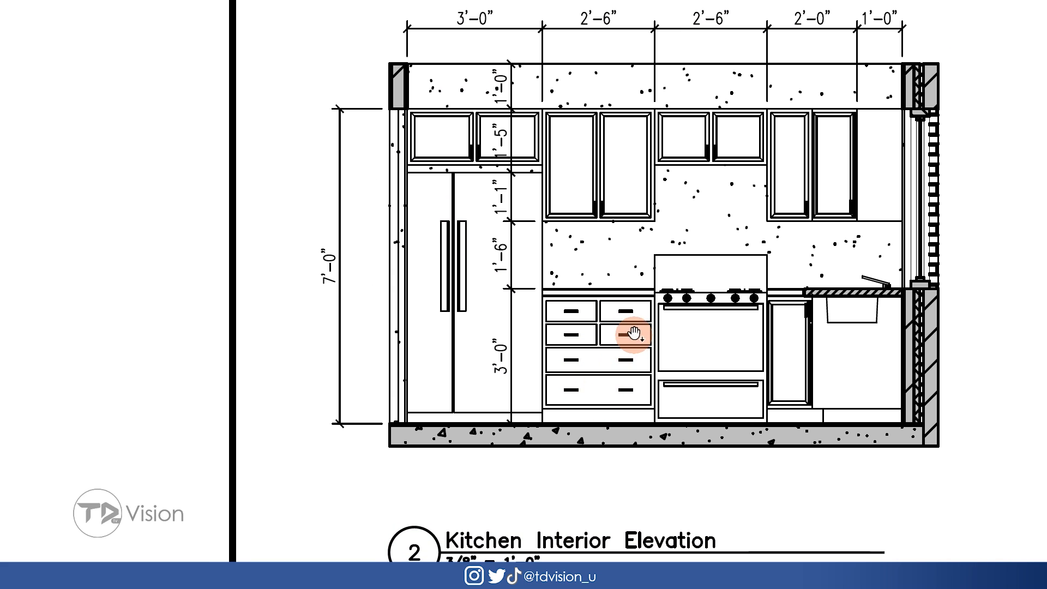
scroll(855, 295, up, 5)
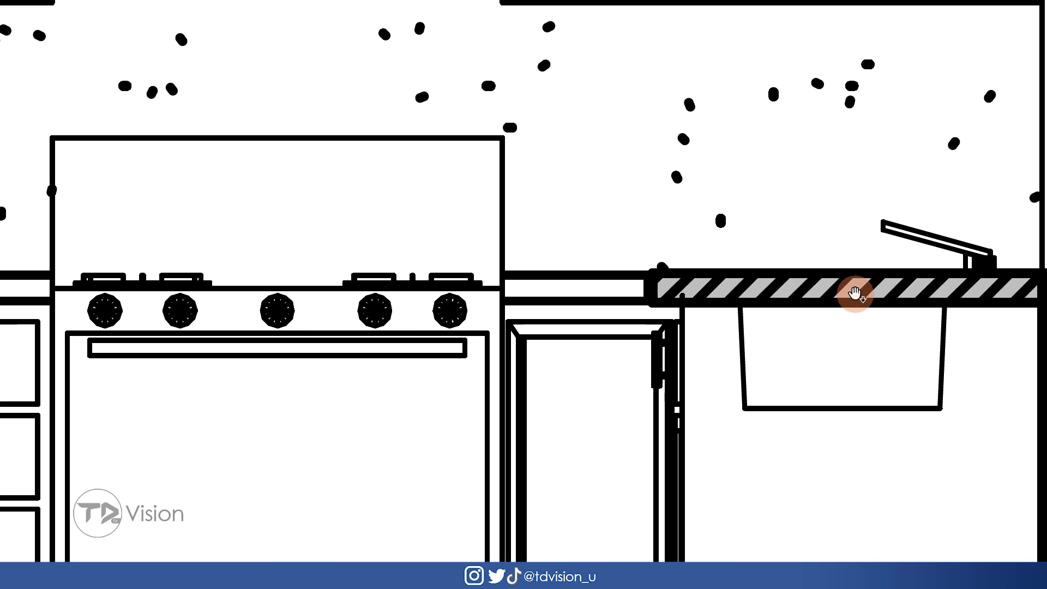
scroll(728, 298, down, 1)
scroll(727, 297, down, 5)
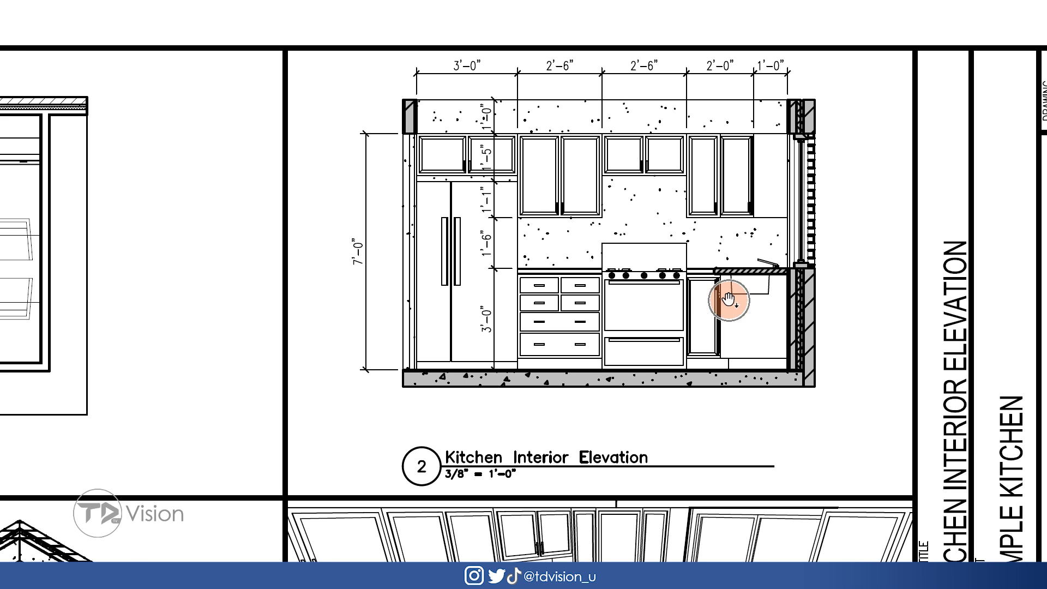
scroll(727, 298, down, 5)
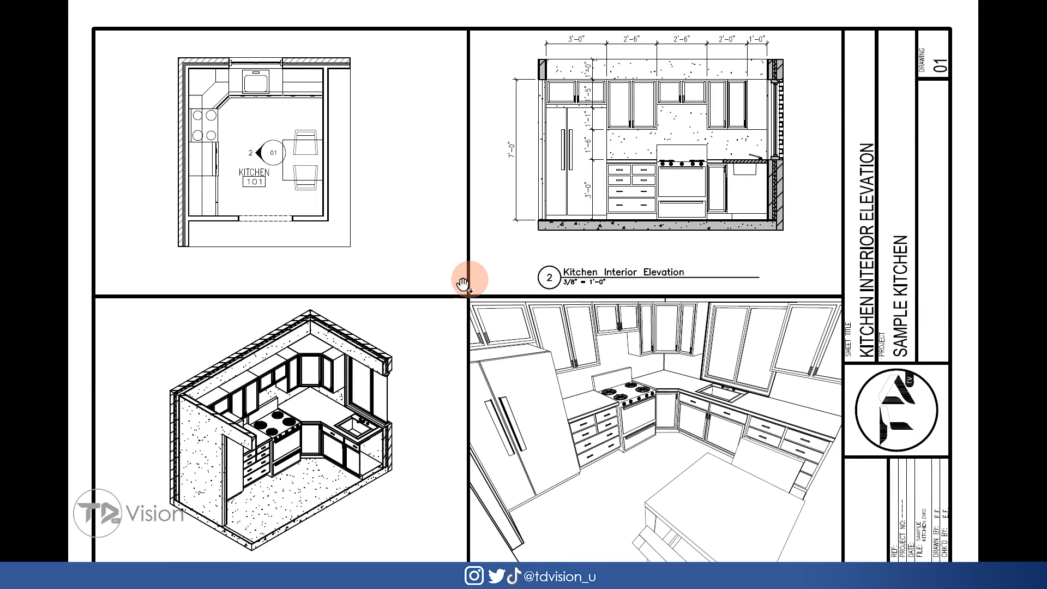
- Examine the isometric 3D section and the interior perspective in the lower half of the sheet
scroll(243, 450, up, 3)
middle_drag(242, 450, 396, 345)
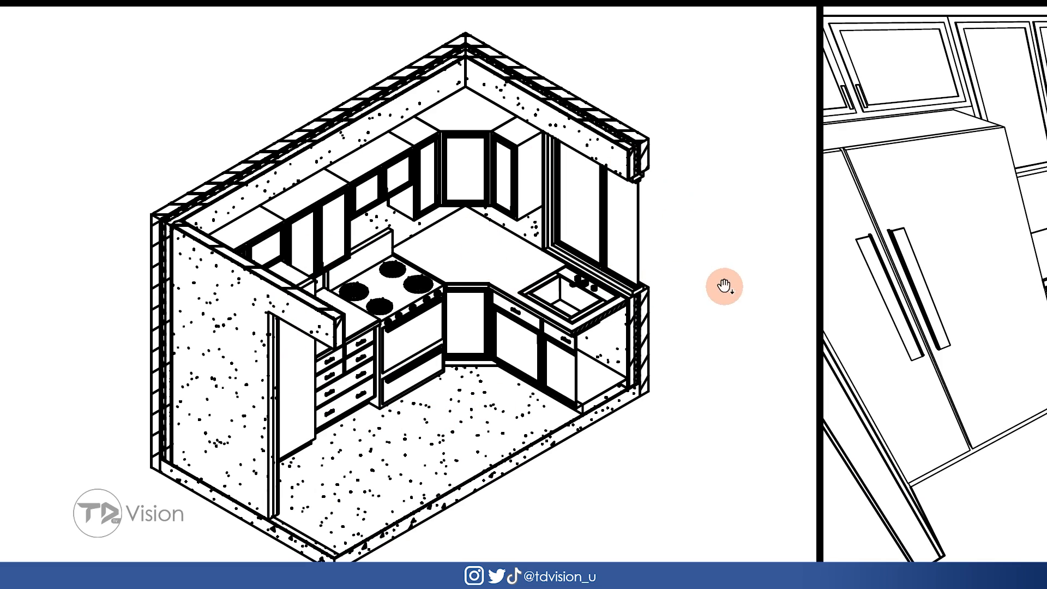
middle_drag(725, 285, 254, 277)
drag(728, 270, 515, 265)
scroll(549, 263, down, 1)
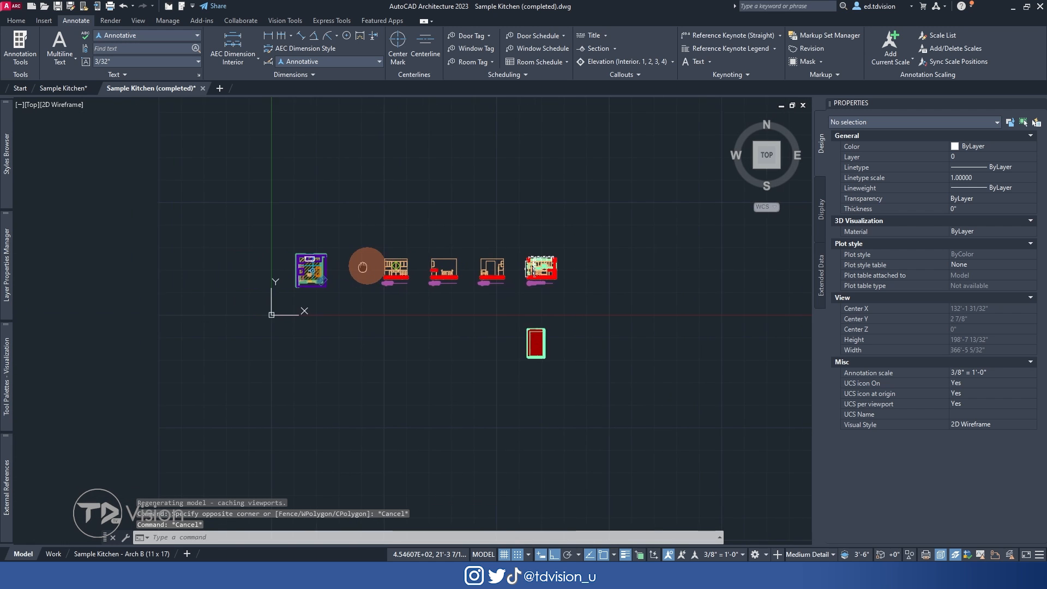
- Switch to Sample Kitchen (completed).dwg in AutoCAD Architecture and inspect the preview of the camera at the plan's southeast corner
scroll(362, 264, up, 5)
scroll(454, 350, down, 2)
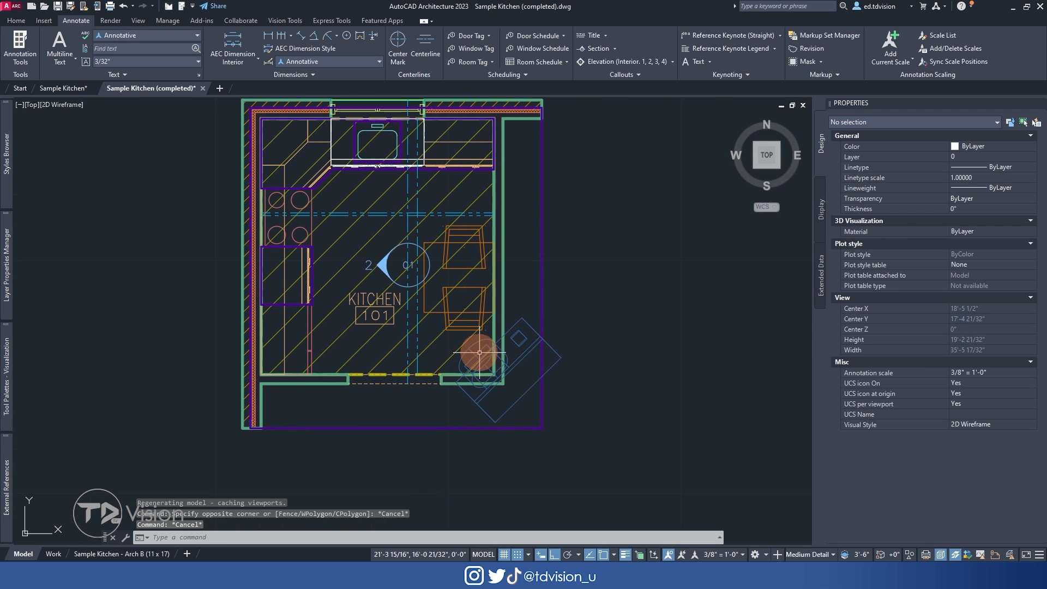
click(480, 359)
middle_drag(579, 287, 590, 321)
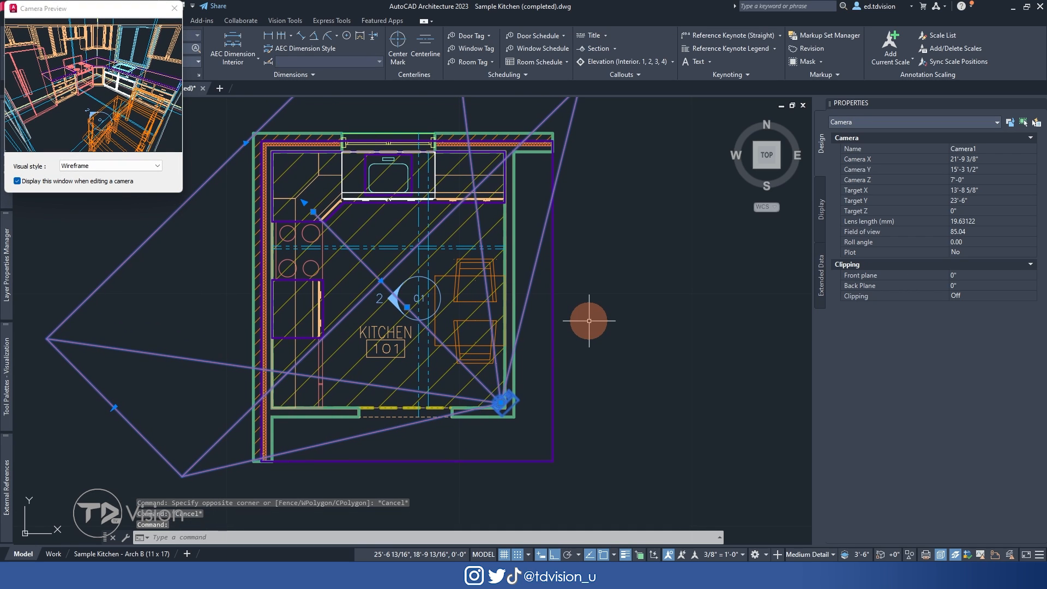
middle_drag(580, 272, 585, 315)
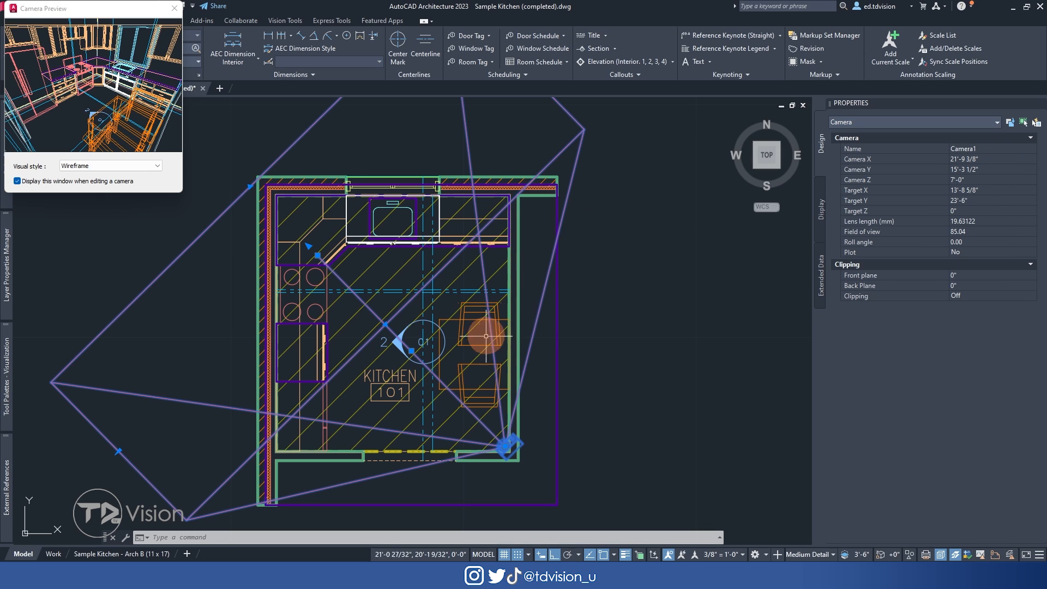
scroll(429, 347, down, 5)
key(Escape)
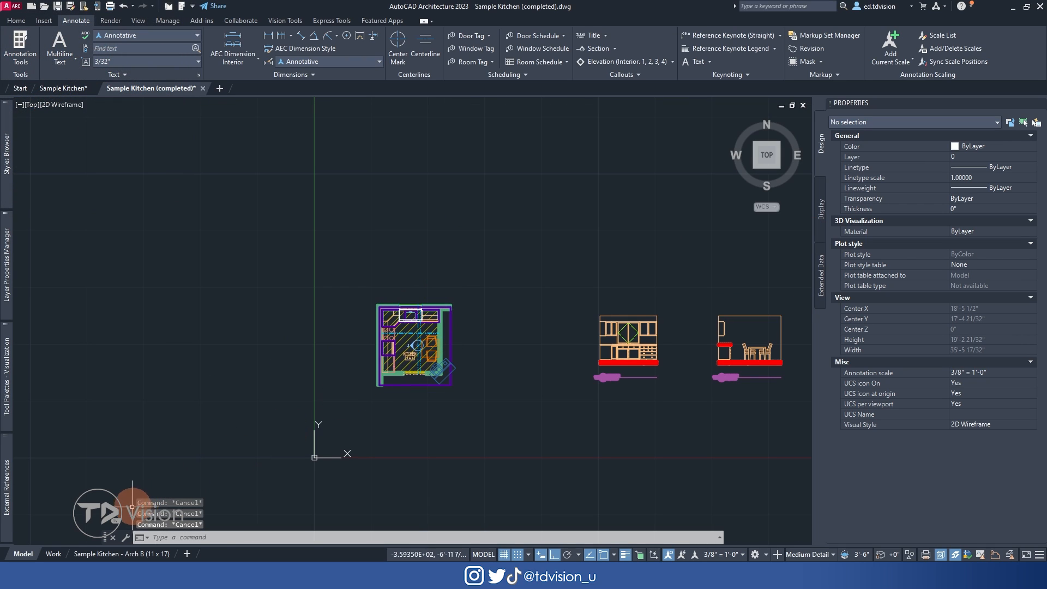
- Activate the perspective viewport on the Sample Kitchen - Arch B (11 x 17) layout and view its available custom model views
click(99, 554)
middle_drag(420, 398, 477, 348)
double_click(480, 352)
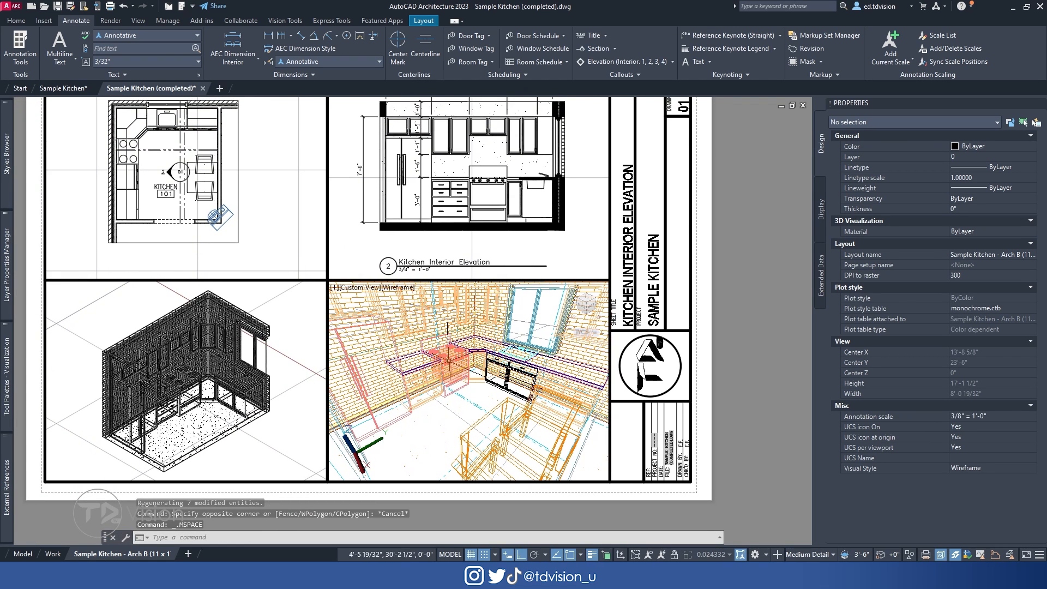
click(357, 288)
mouse_move(412, 300)
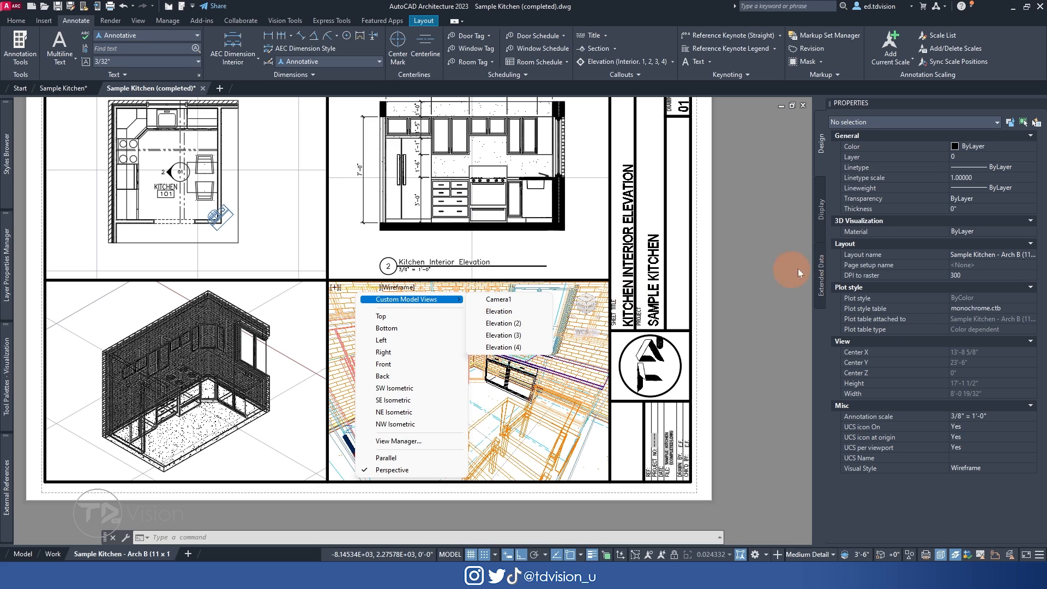
click(781, 274)
- View the layout's plot settings without plotting, and examine the interior perspective on the Sample Kitchen PDF in Adobe Acrobat
key(ctrl+p)
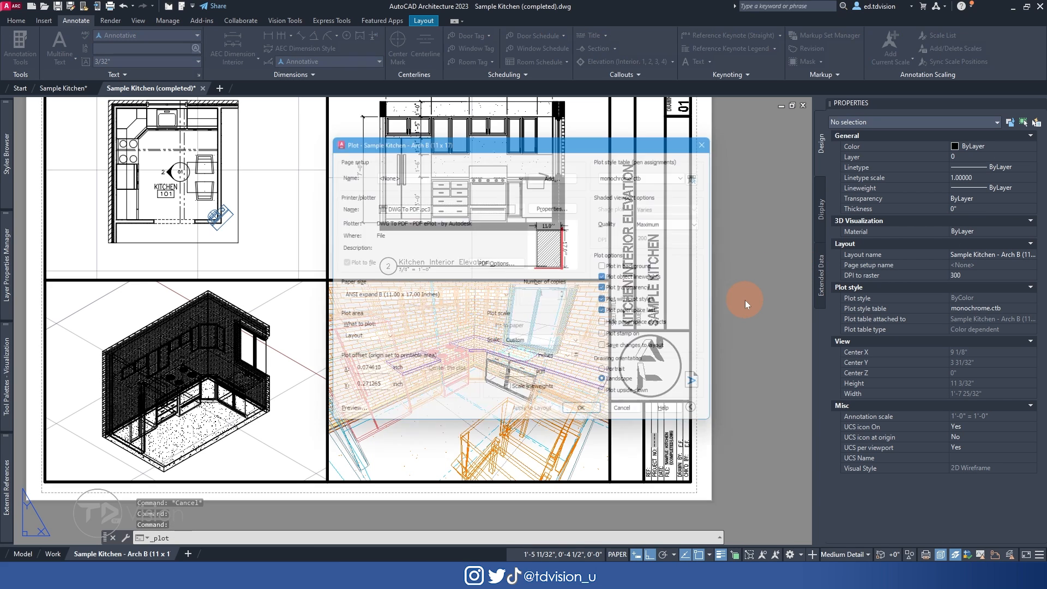
key(Escape)
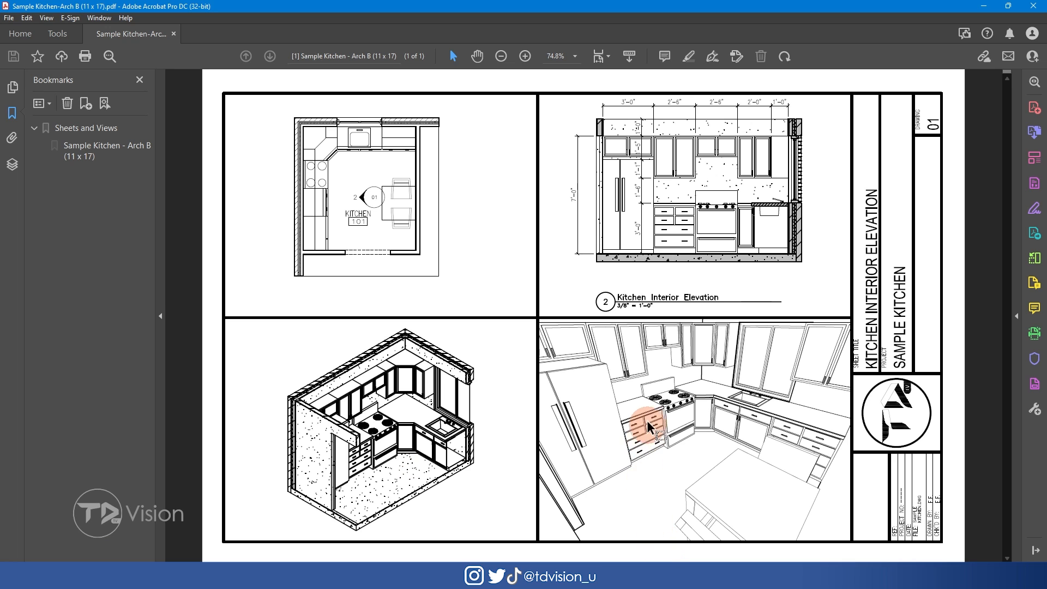
ctrl+scroll(736, 420, up, 2)
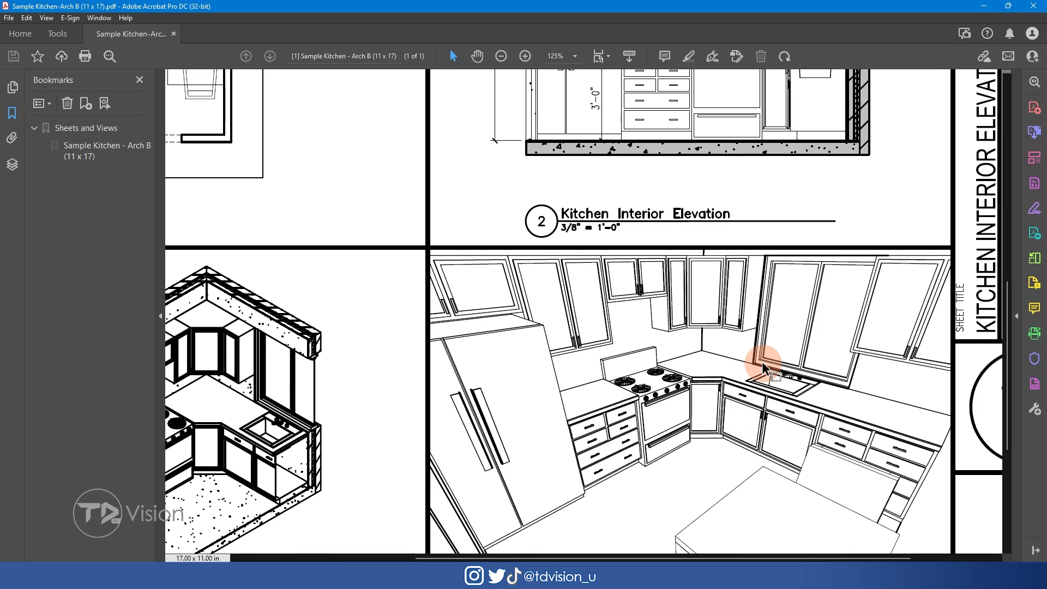
ctrl+scroll(731, 360, down, 3)
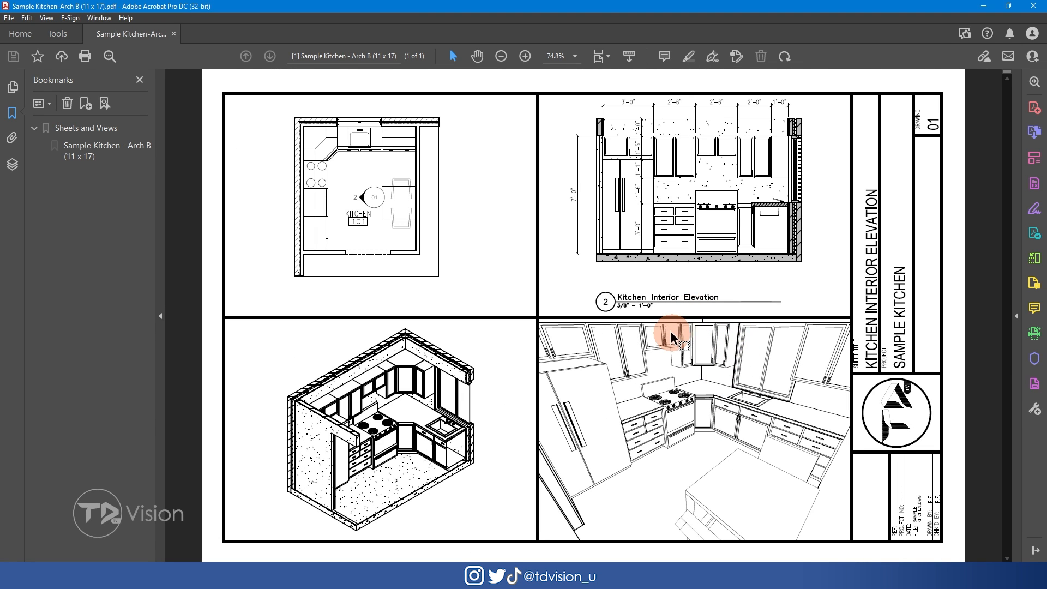